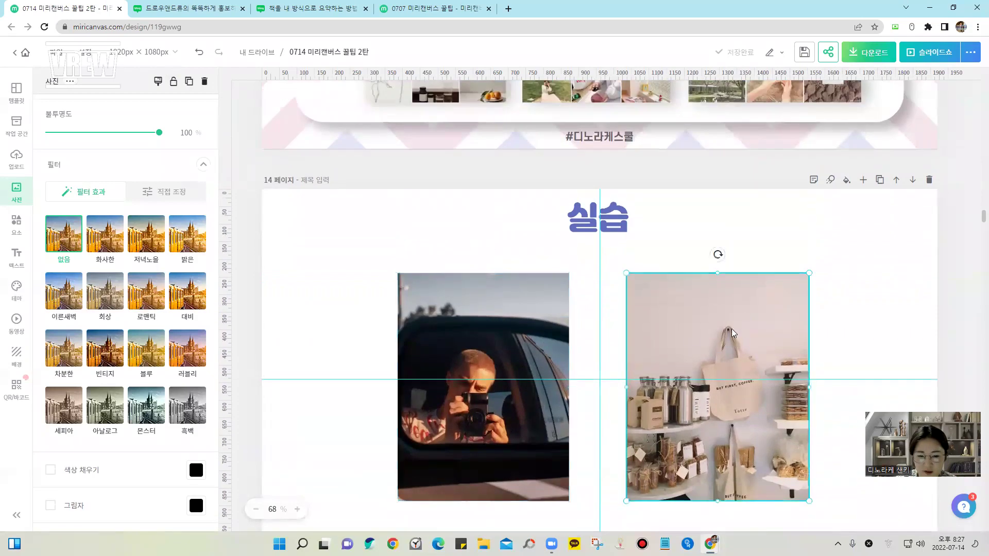
pyautogui.click(530, 367)
pyautogui.scroll(1, 615, 432)
pyautogui.scroll(-1, 611, 433)
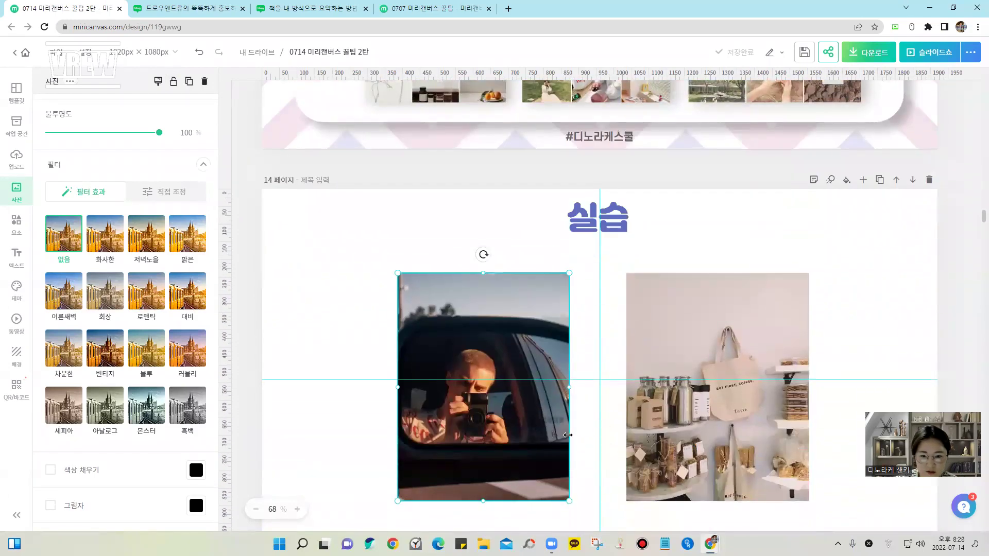
pyautogui.scroll(-1, 618, 335)
pyautogui.click(653, 282)
pyautogui.click(503, 324)
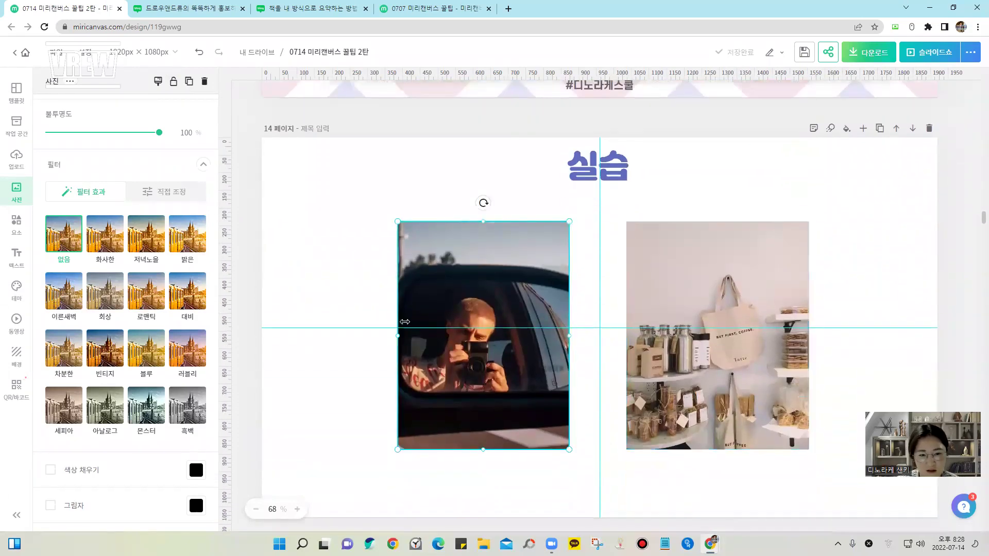
pyautogui.click(337, 317)
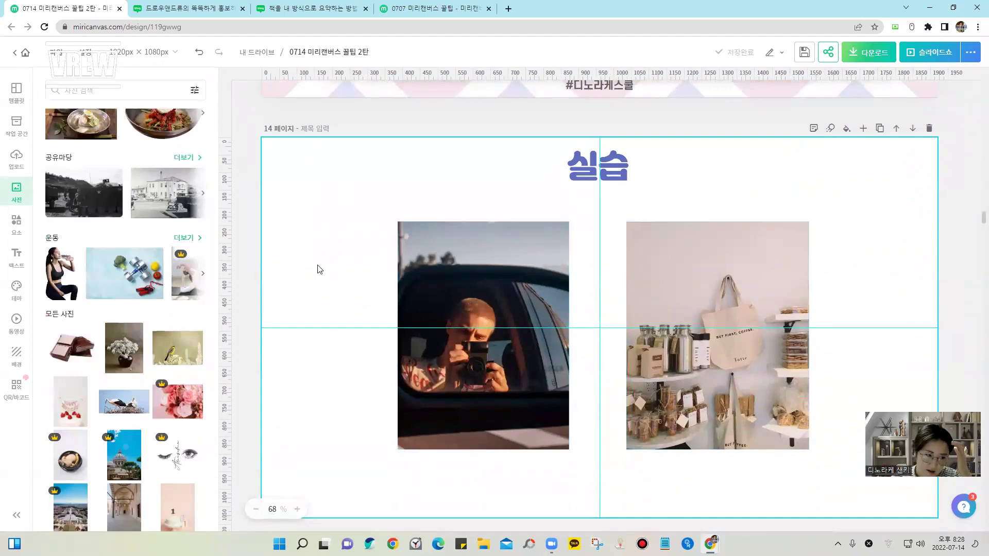
# Insert a grey square shape on page 14 and place it behind the car mirror photo
pyautogui.click(15, 218)
pyautogui.click(70, 199)
pyautogui.moveTo(666, 314); pyautogui.dragTo(573, 271)
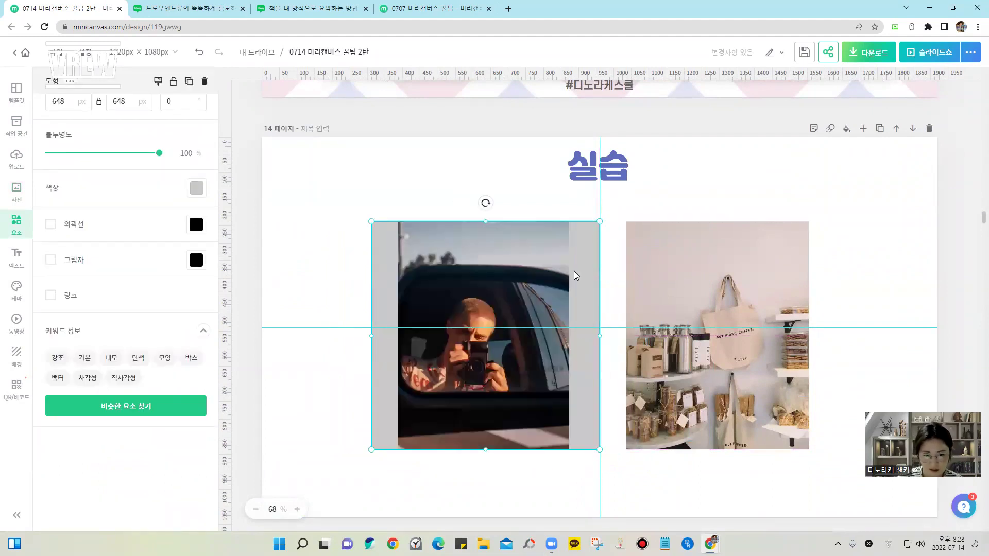
pyautogui.click(536, 332)
pyautogui.press('Escape')
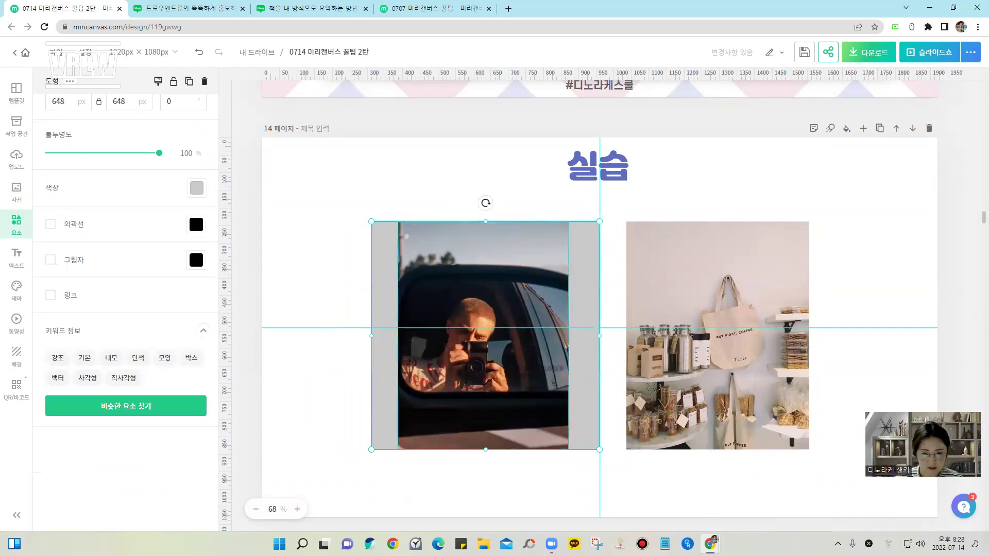
# Try to put the car mirror photo into a rectangular frame enlarged to 648 × 846 px, and undo it
pyautogui.click(291, 272)
pyautogui.click(124, 139)
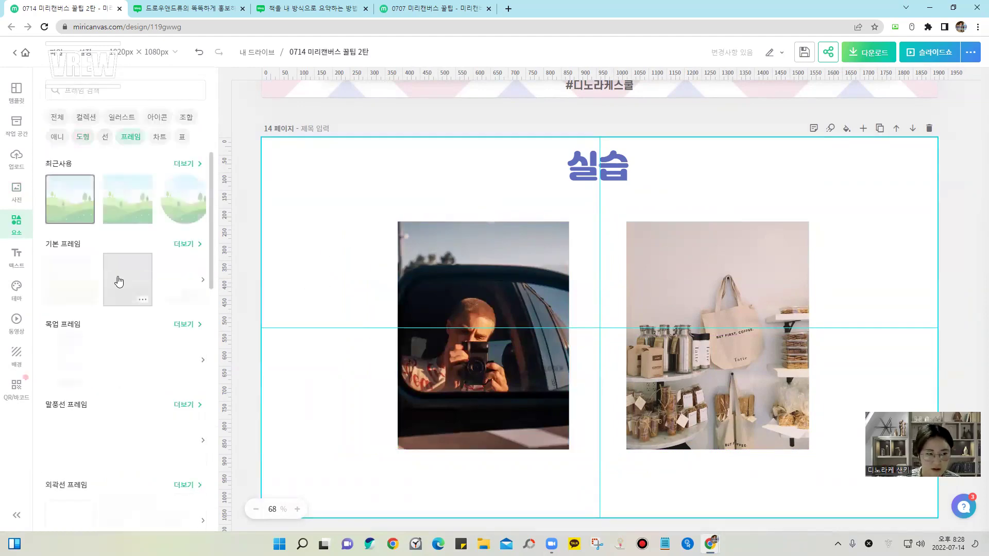
pyautogui.click(116, 199)
pyautogui.moveTo(450, 502)
pyautogui.mouseDown()
pyautogui.moveTo(449, 523)
pyautogui.moveTo(455, 485)
pyautogui.mouseUp()
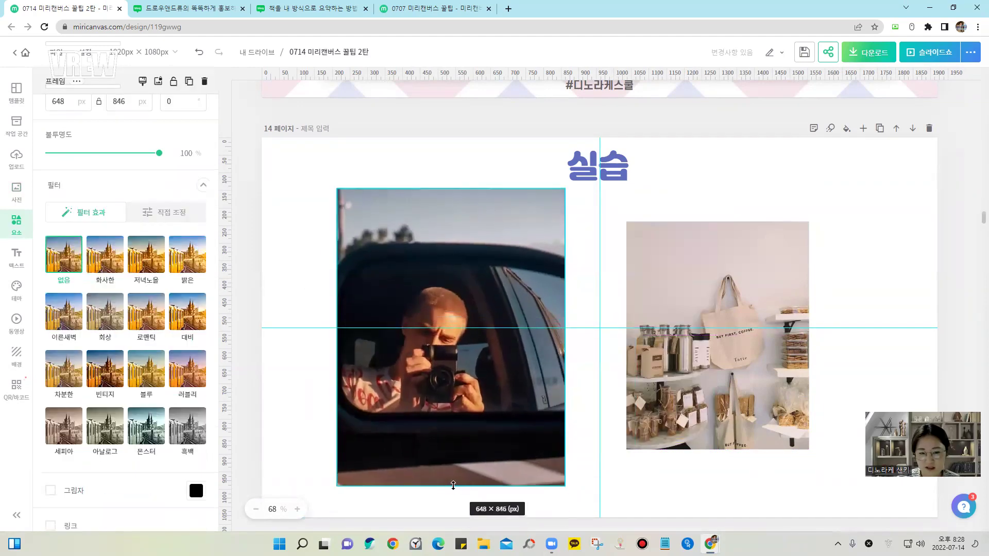
pyautogui.hotkey('ctrl', 'z')
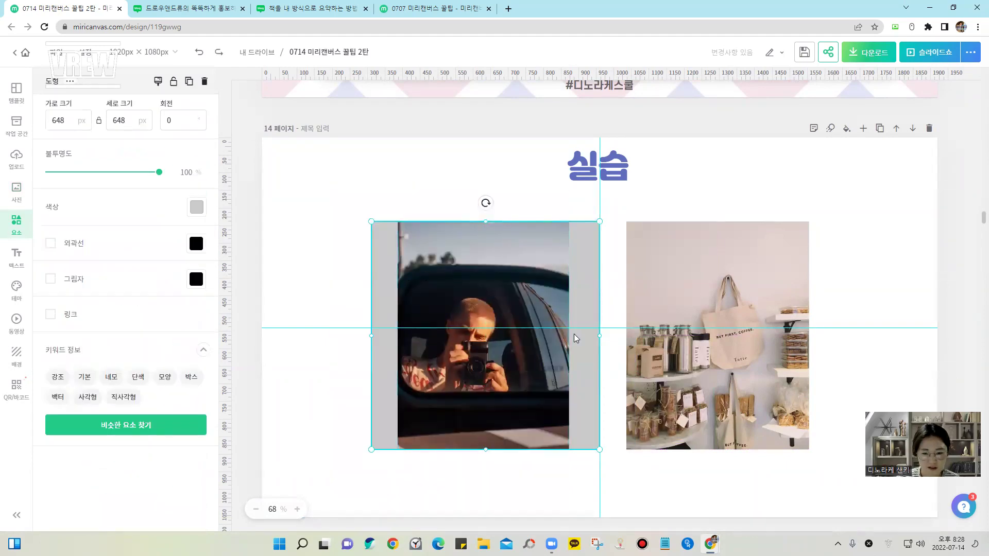
# Narrow the grey square to 488 px wide and shift the car mirror photo slightly right of it
pyautogui.moveTo(594, 335); pyautogui.dragTo(569, 336)
pyautogui.moveTo(371, 336); pyautogui.dragTo(448, 344)
pyautogui.click(380, 338)
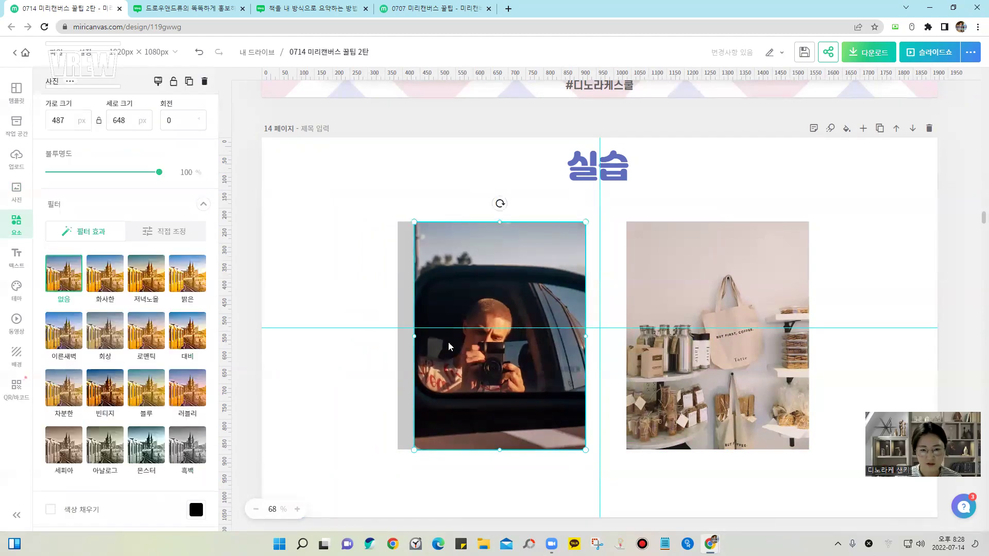
# Offset the car mirror photo downward so the grey rectangle shows along its upper and left edges
pyautogui.click(401, 265)
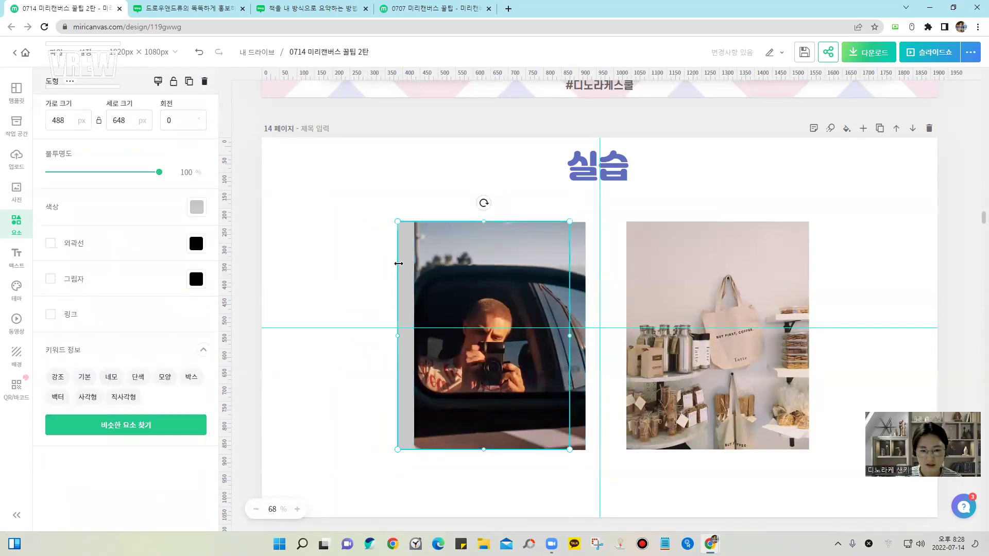
pyautogui.click(484, 243)
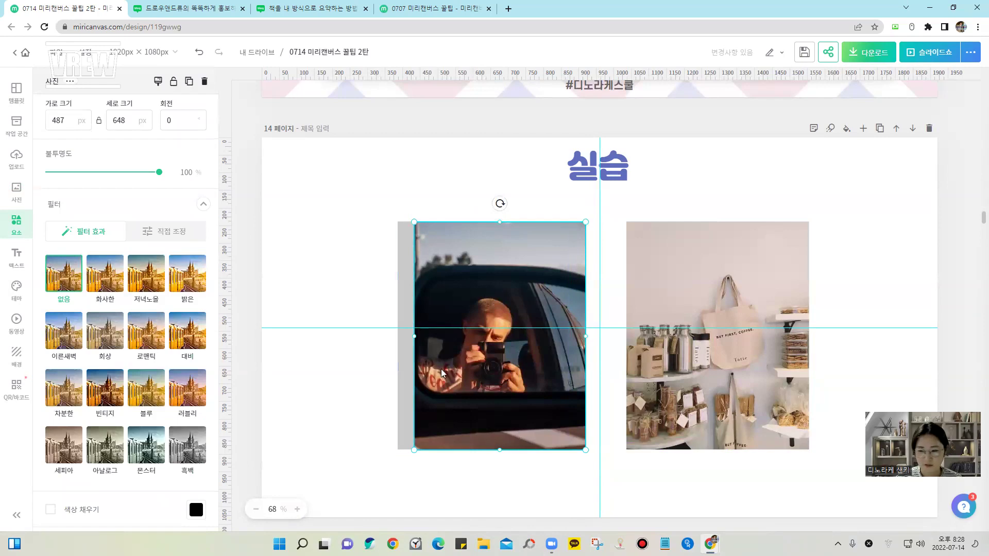
pyautogui.click(398, 266)
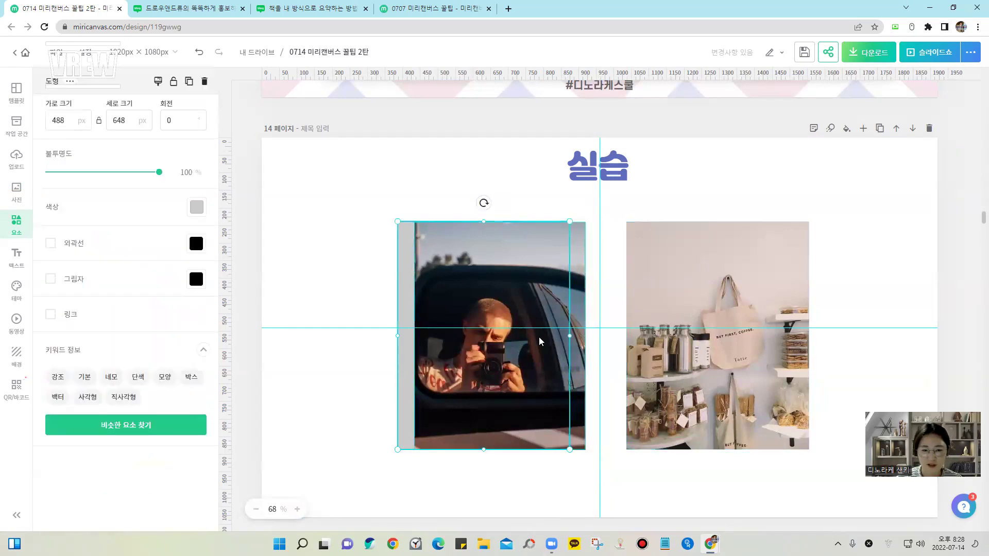
pyautogui.click(353, 297)
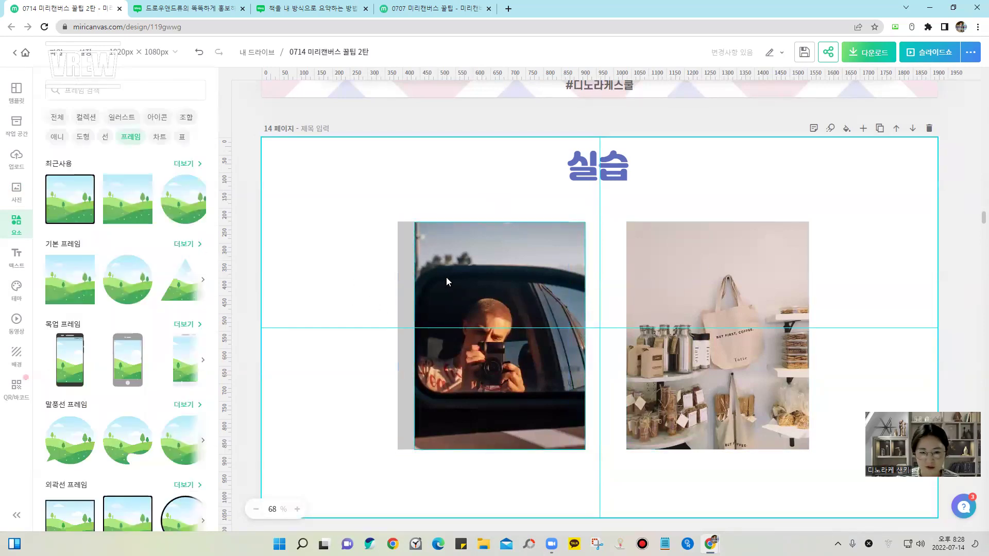
pyautogui.scroll(5, 434, 386)
pyautogui.scroll(-5, 430, 407)
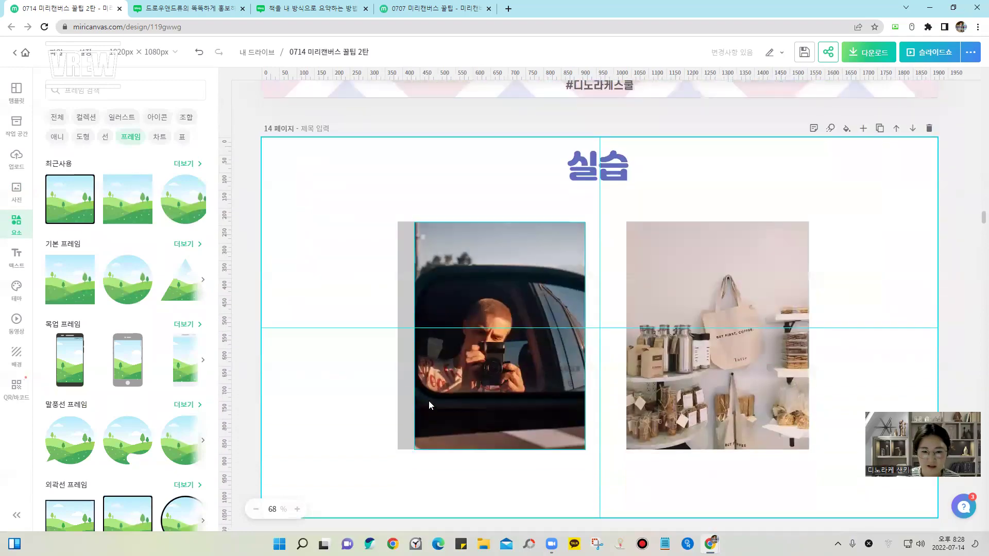
pyautogui.moveTo(429, 302); pyautogui.dragTo(426, 316)
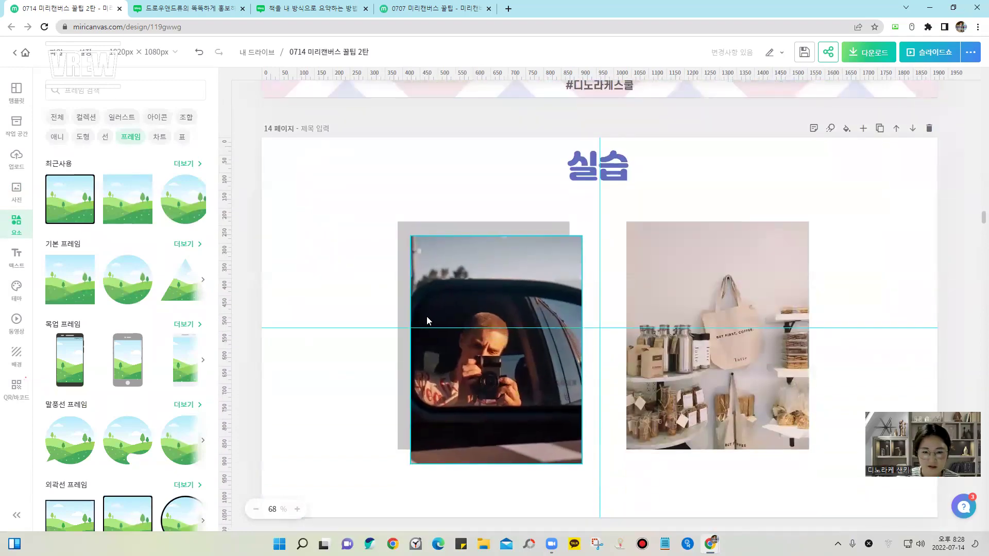
# Examine the two tinted photo examples on page 18 and return to the practice page
pyautogui.scroll(-5, 437, 409)
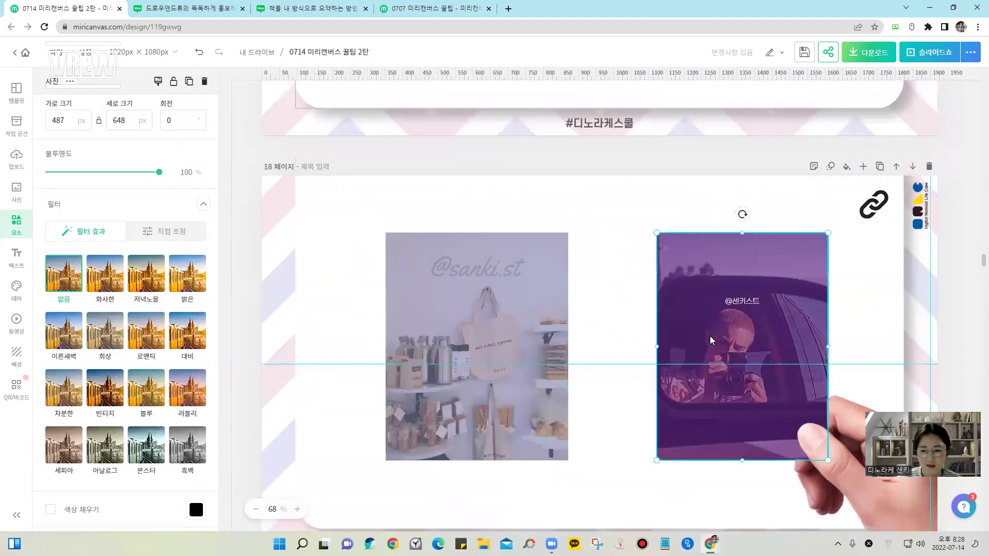
pyautogui.scroll(-1, 484, 360)
pyautogui.click(484, 355)
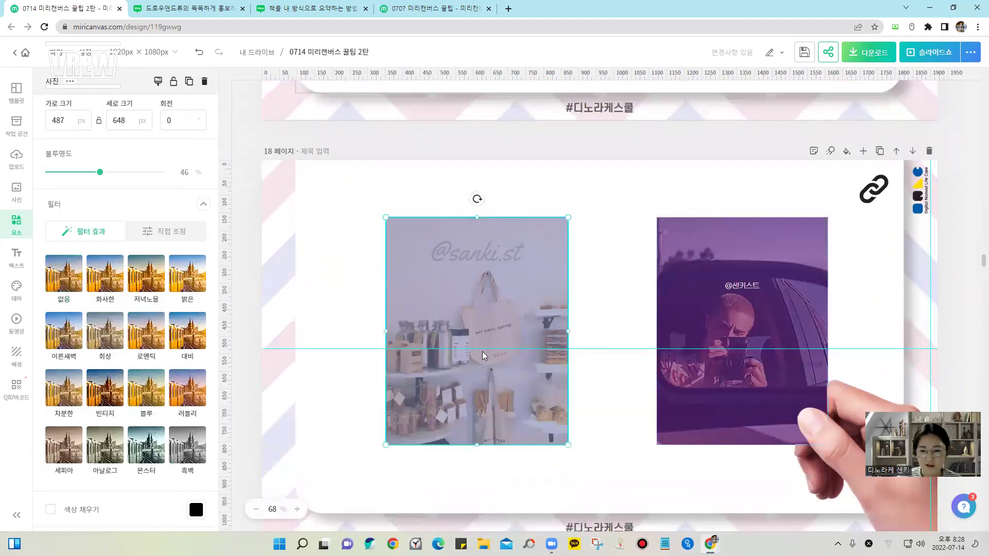
pyautogui.click(742, 355)
pyautogui.click(484, 355)
pyautogui.click(742, 355)
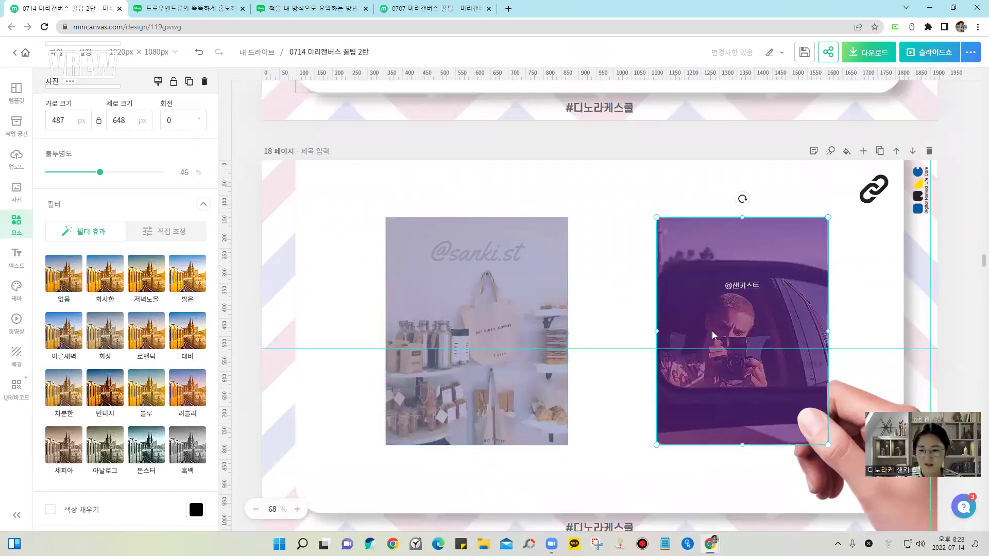
pyautogui.click(611, 433)
pyautogui.scroll(20, 611, 433)
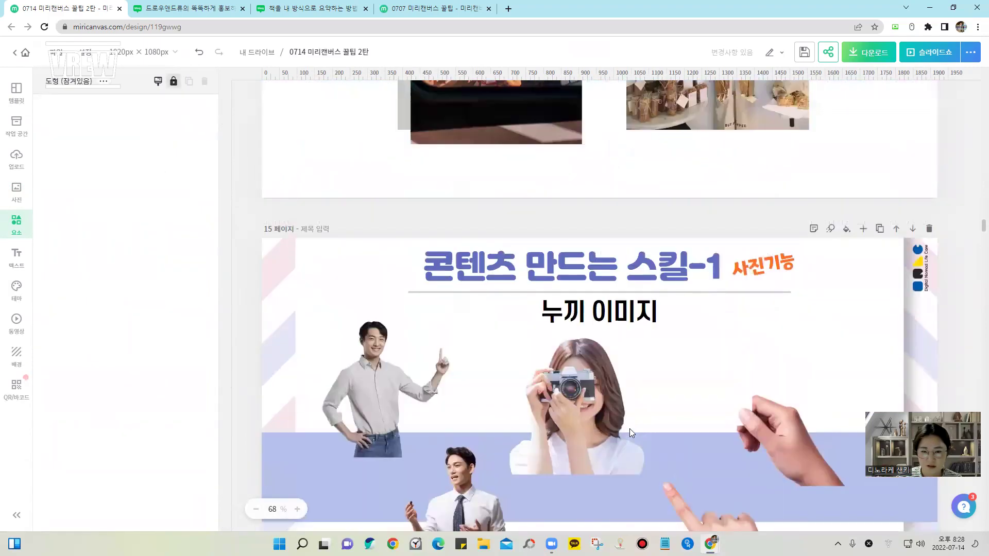
pyautogui.scroll(7, 629, 428)
pyautogui.click(441, 345)
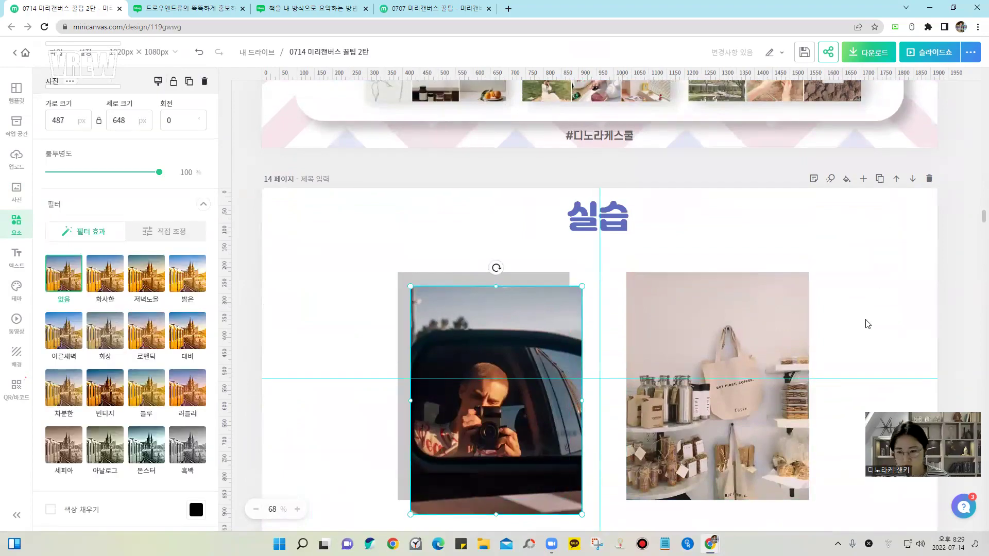
# Move the page with the two tinted photos up so it directly follows practice page 14
pyautogui.scroll(-20, 867, 324)
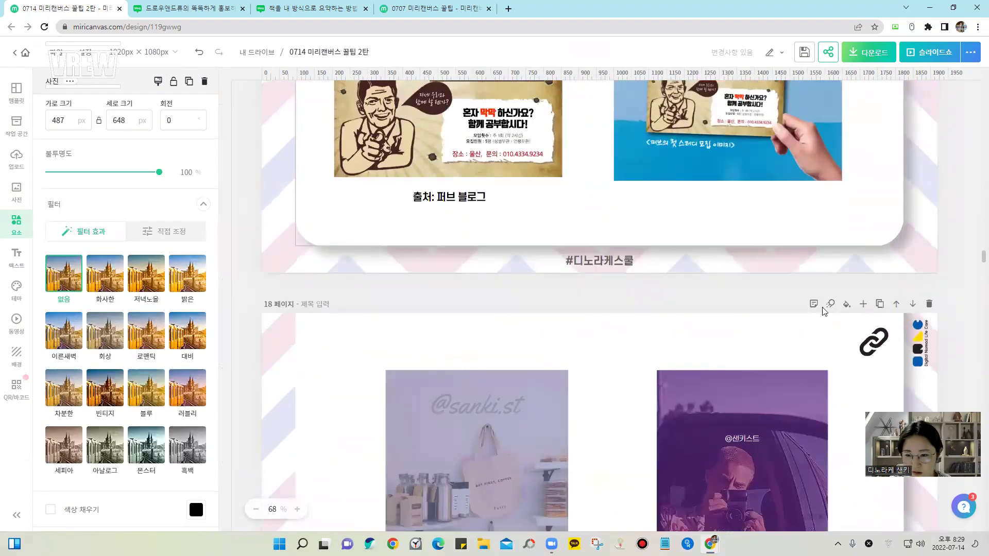
pyautogui.scroll(-9, 823, 311)
pyautogui.scroll(6, 824, 304)
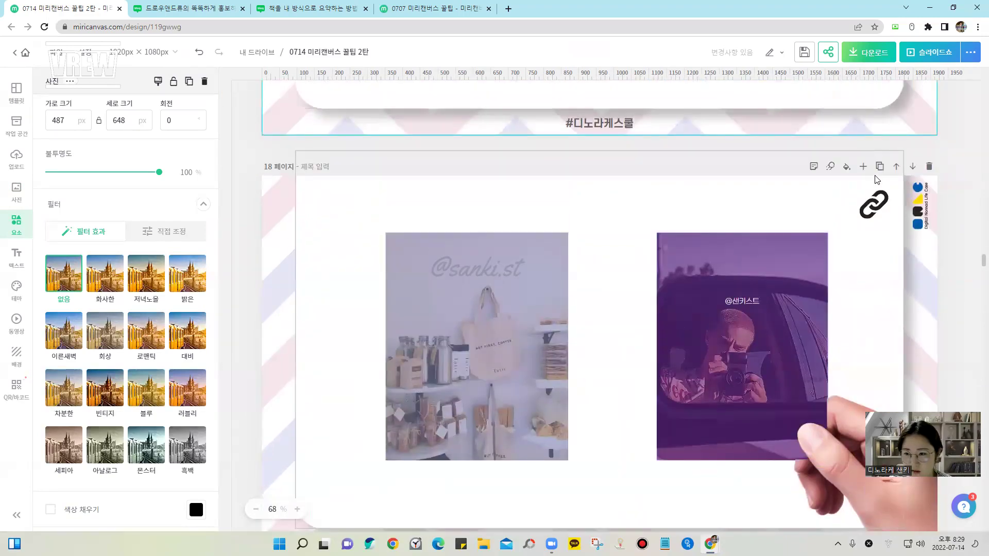
pyautogui.click(896, 166)
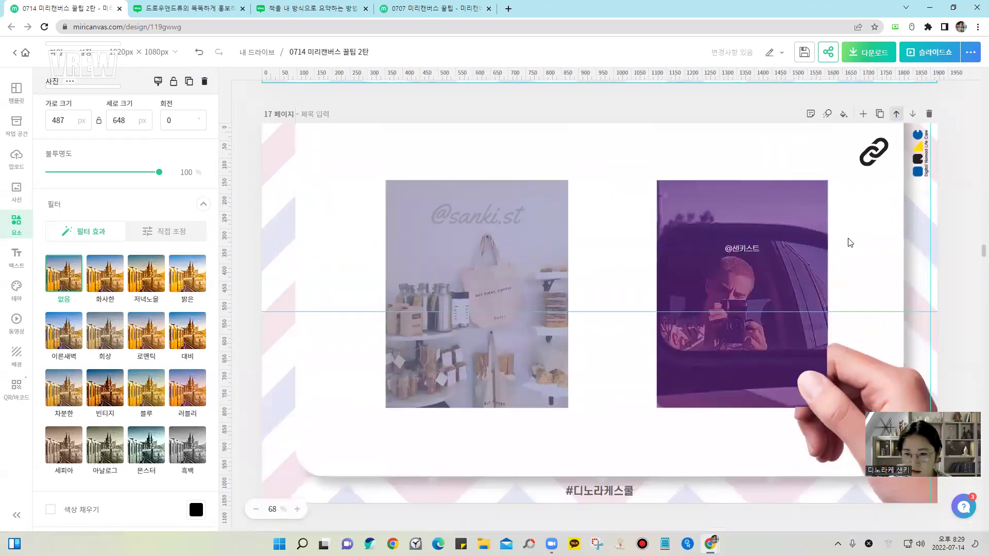
pyautogui.scroll(4, 829, 309)
pyautogui.click(894, 304)
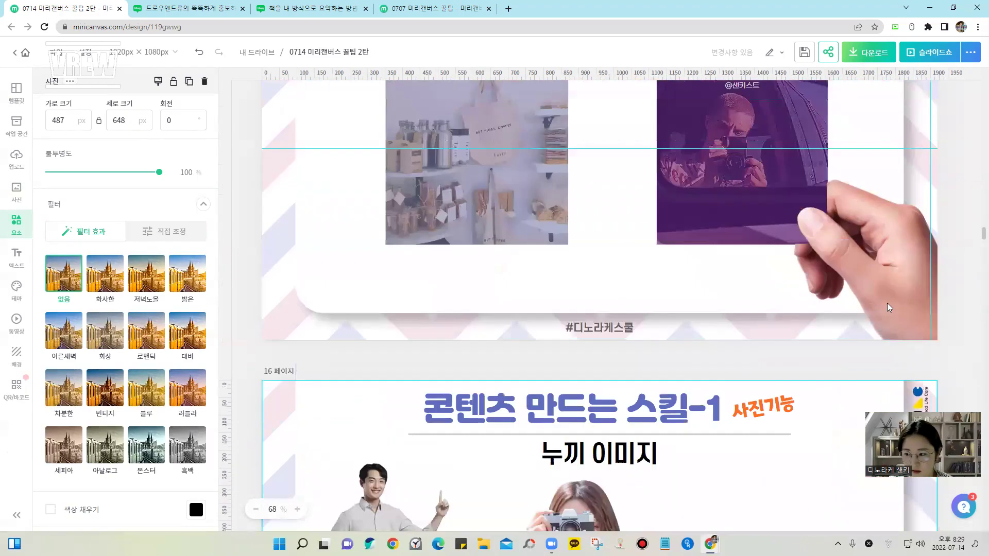
# Compare the tinted photo example on page 15 with the photo and grey rectangle on page 14
pyautogui.scroll(10, 888, 308)
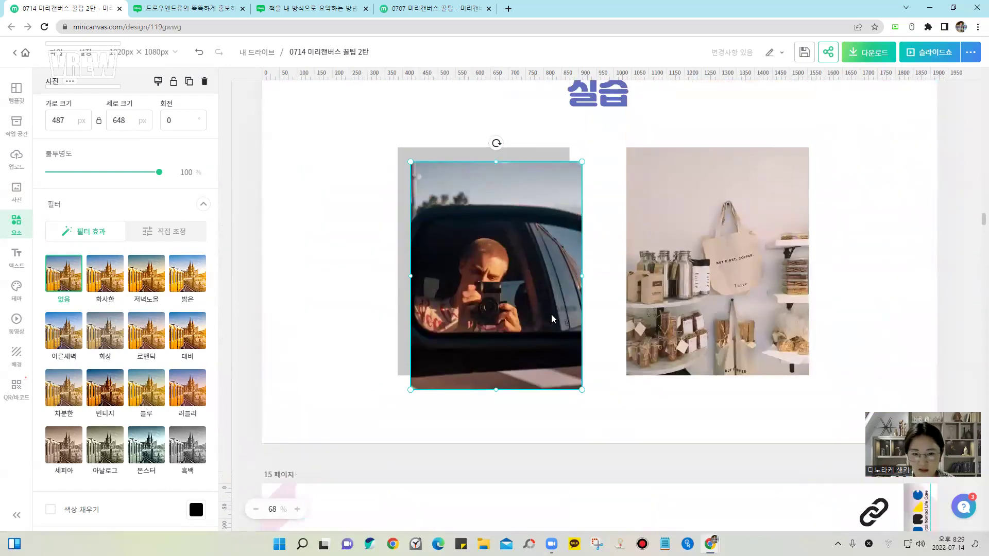
pyautogui.scroll(-5, 552, 318)
pyautogui.click(464, 397)
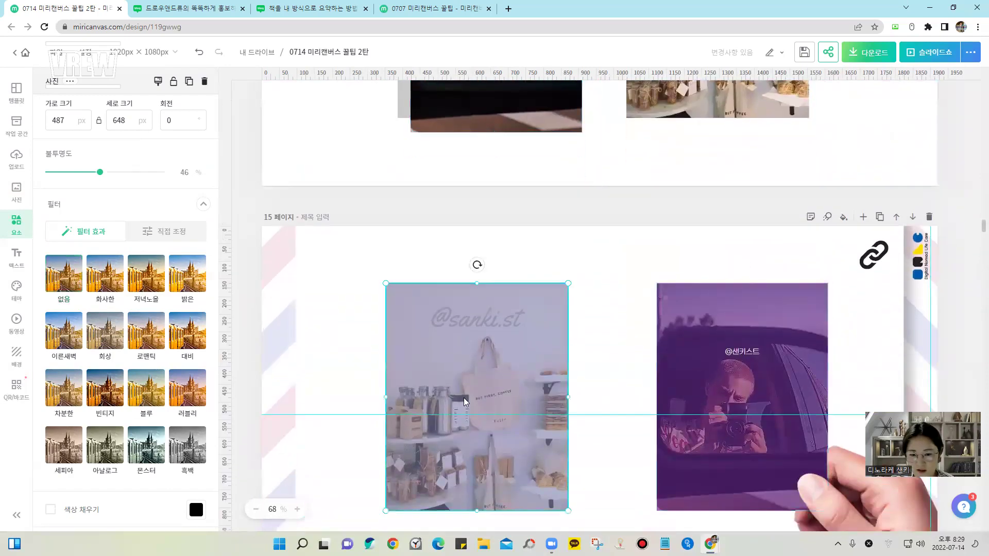
pyautogui.click(611, 424)
pyautogui.scroll(5, 600, 420)
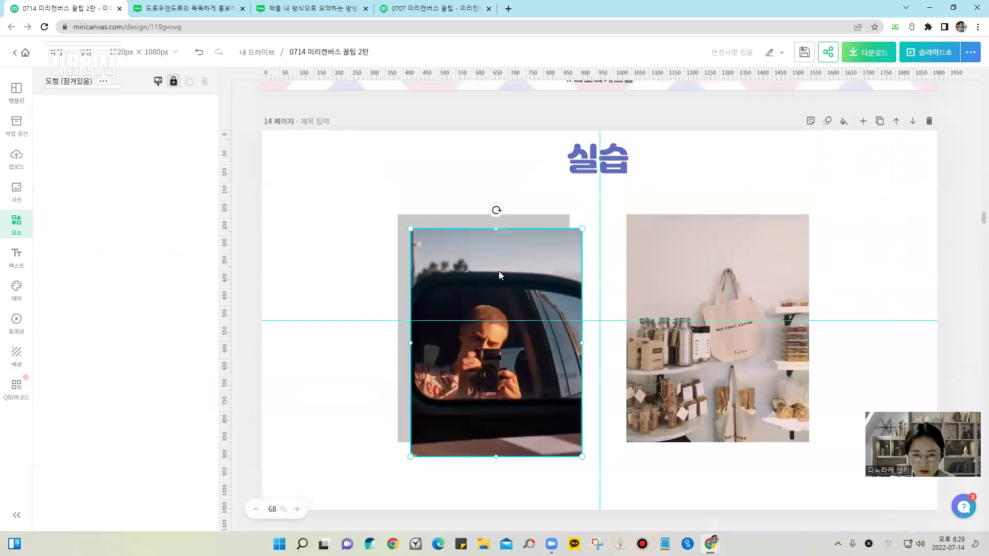
pyautogui.click(499, 270)
pyautogui.click(438, 221)
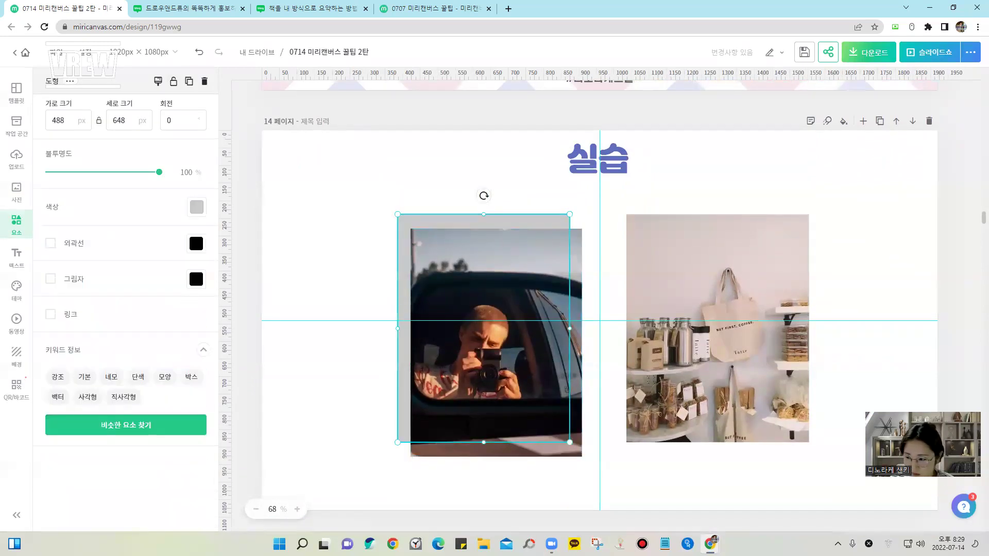
pyautogui.click(284, 247)
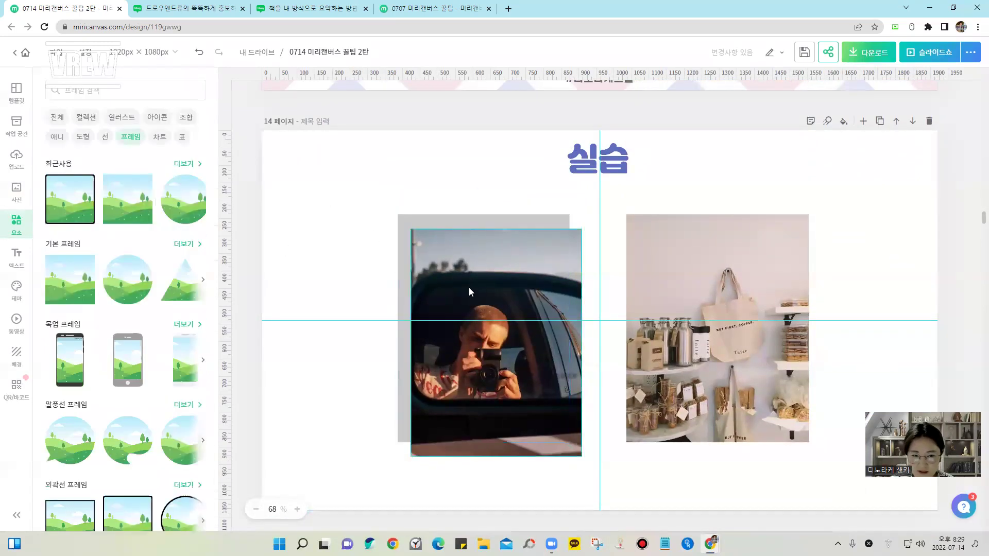
pyautogui.click(435, 221)
pyautogui.click(197, 207)
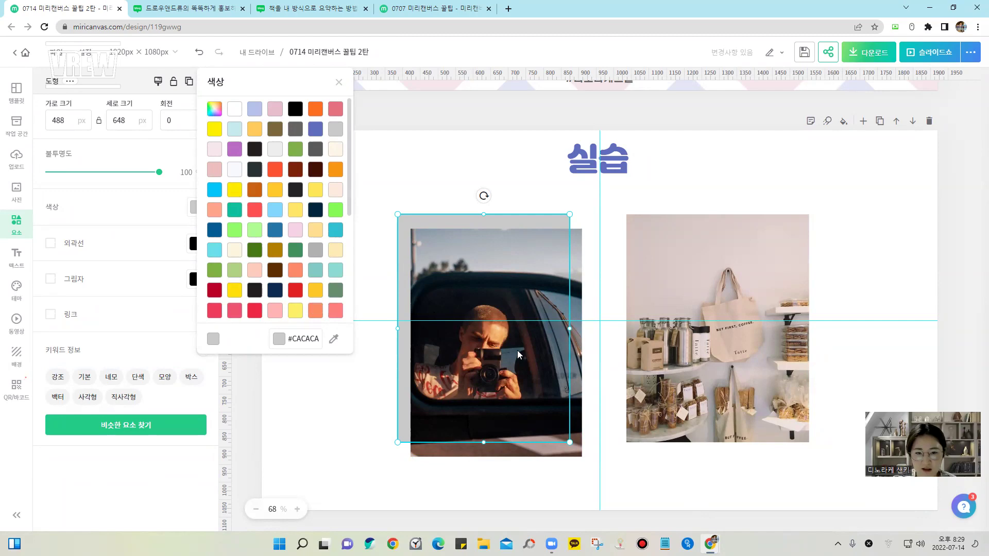
pyautogui.click(518, 183)
pyautogui.scroll(5, 547, 348)
pyautogui.scroll(3, 547, 355)
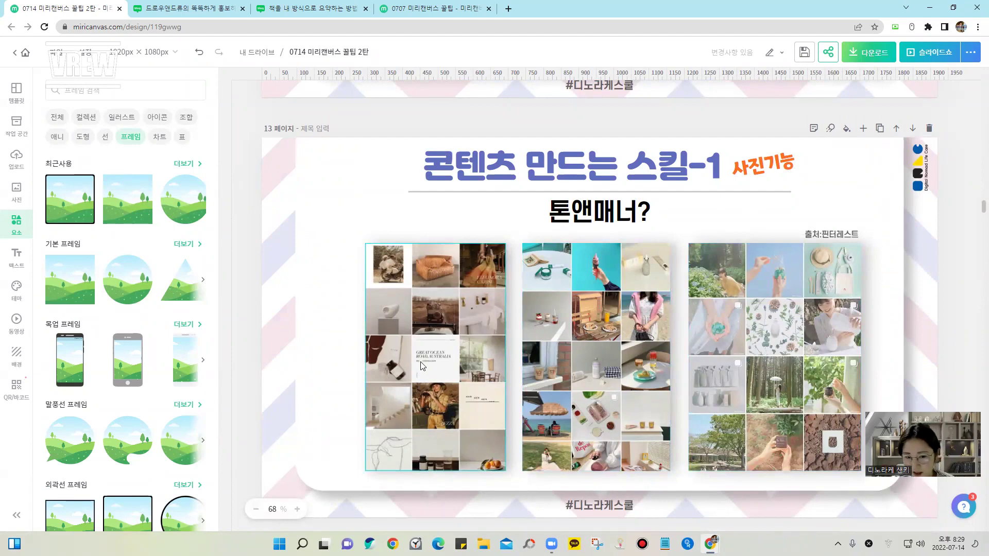
pyautogui.scroll(-5, 418, 382)
pyautogui.click(436, 269)
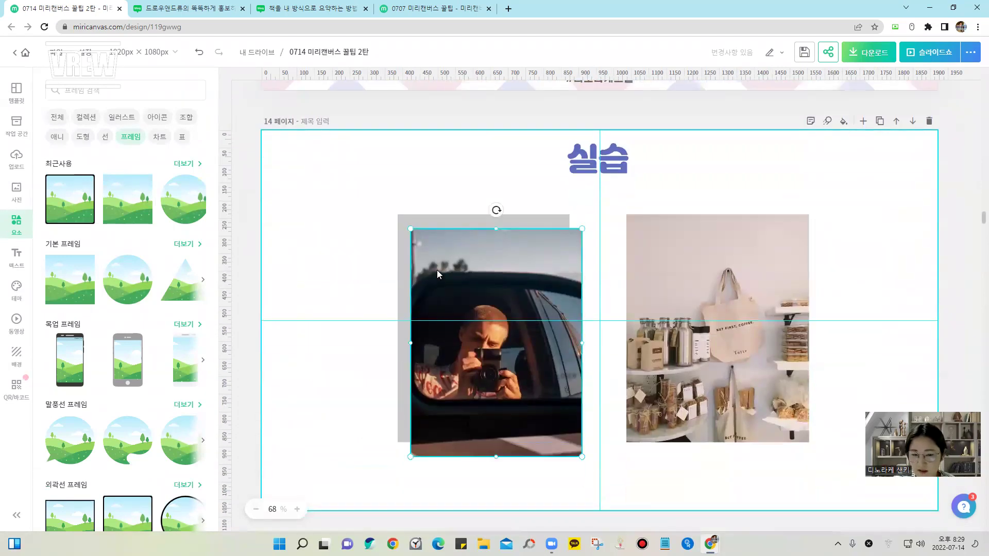
# Change the colour of the grey rectangle behind the car mirror photo to amber yellow
pyautogui.click(414, 215)
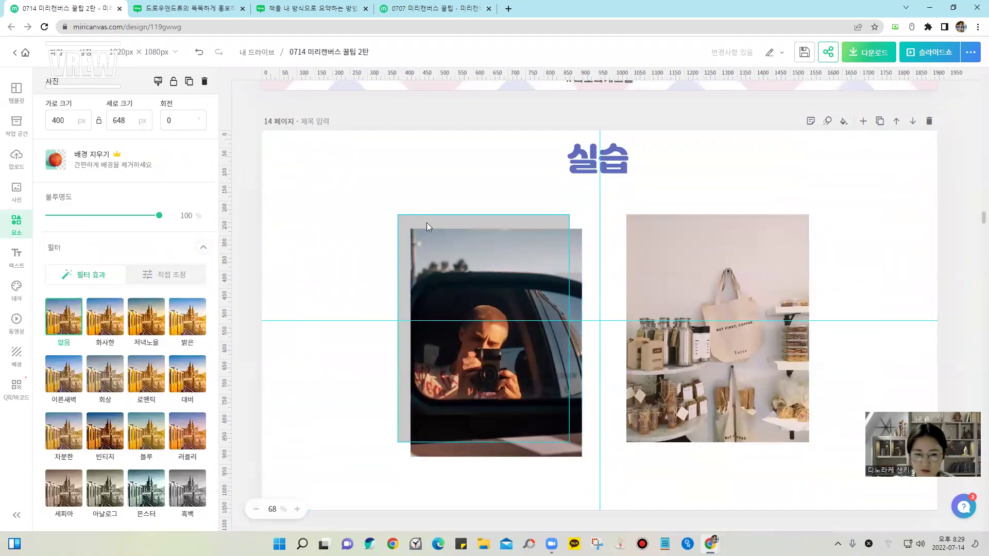
pyautogui.click(197, 207)
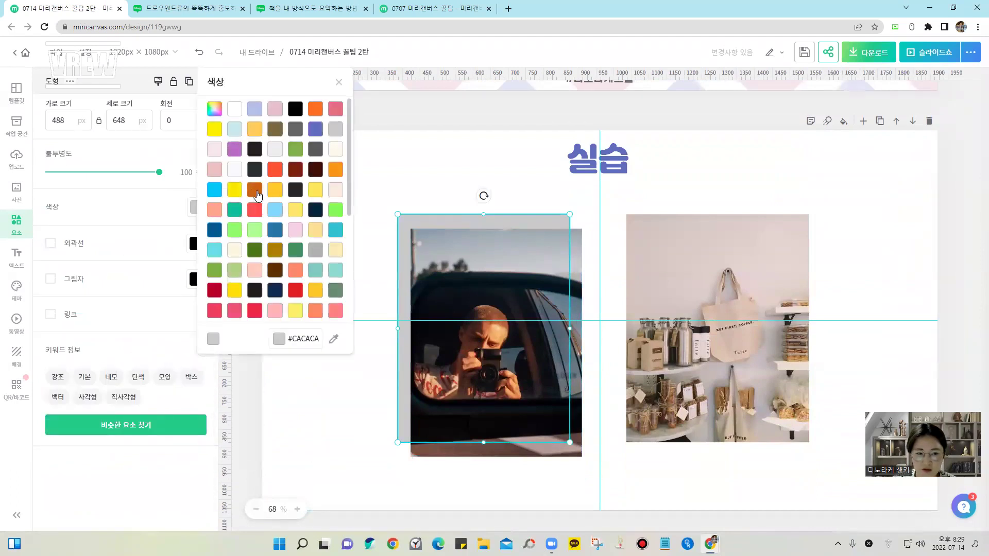
pyautogui.click(258, 194)
pyautogui.click(274, 196)
pyautogui.click(392, 159)
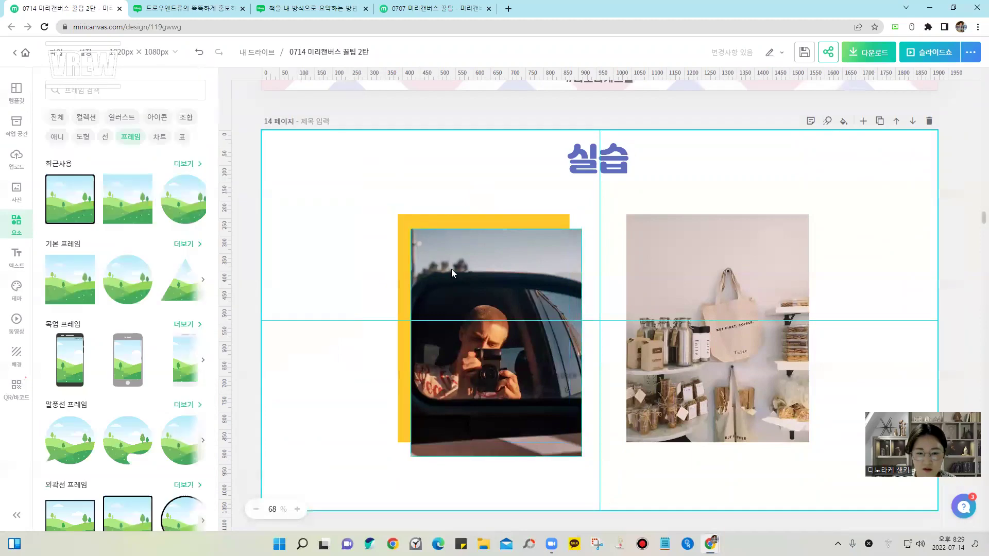
# Align the car mirror photo exactly over the yellow rectangle and set the photo's opacity to 78%
pyautogui.moveTo(451, 269); pyautogui.dragTo(439, 263)
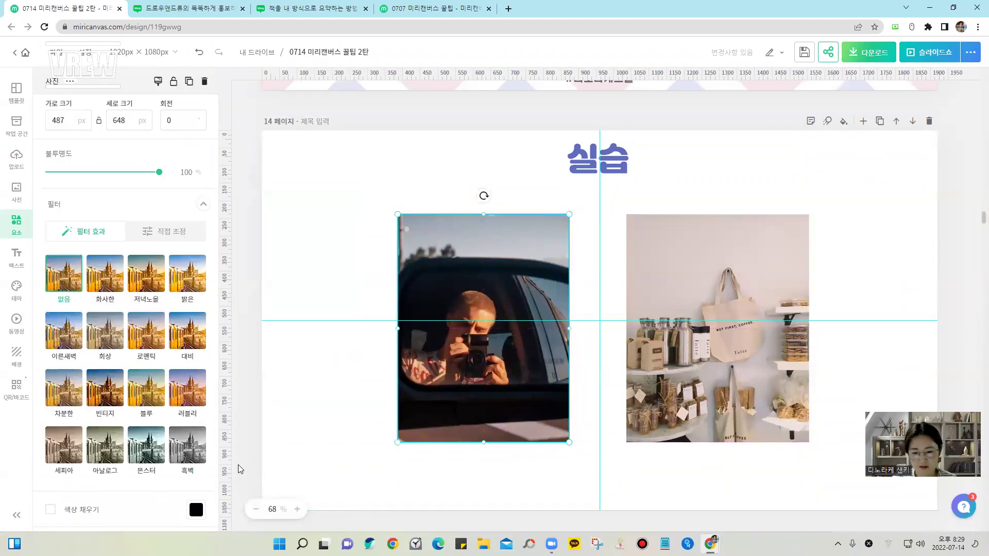
pyautogui.click(329, 401)
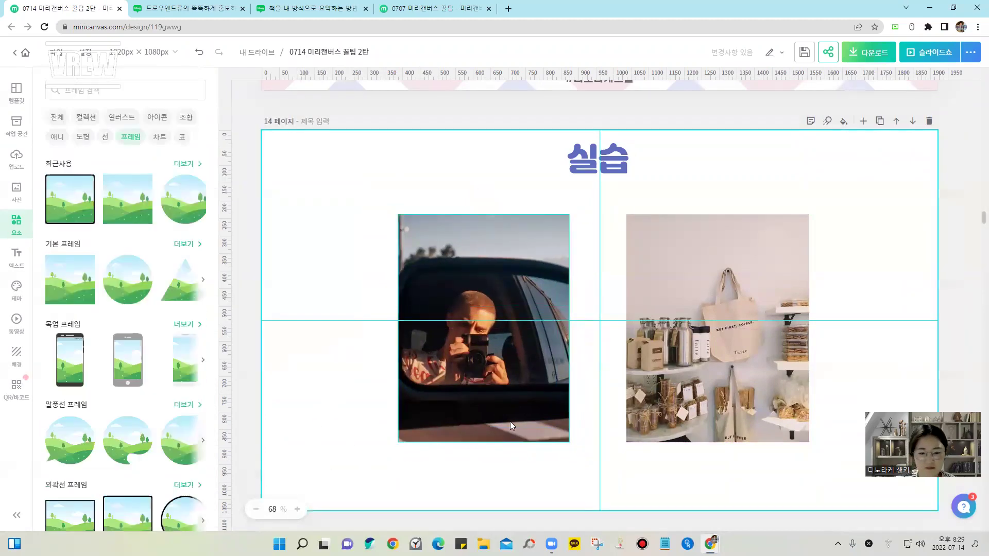
pyautogui.click(509, 422)
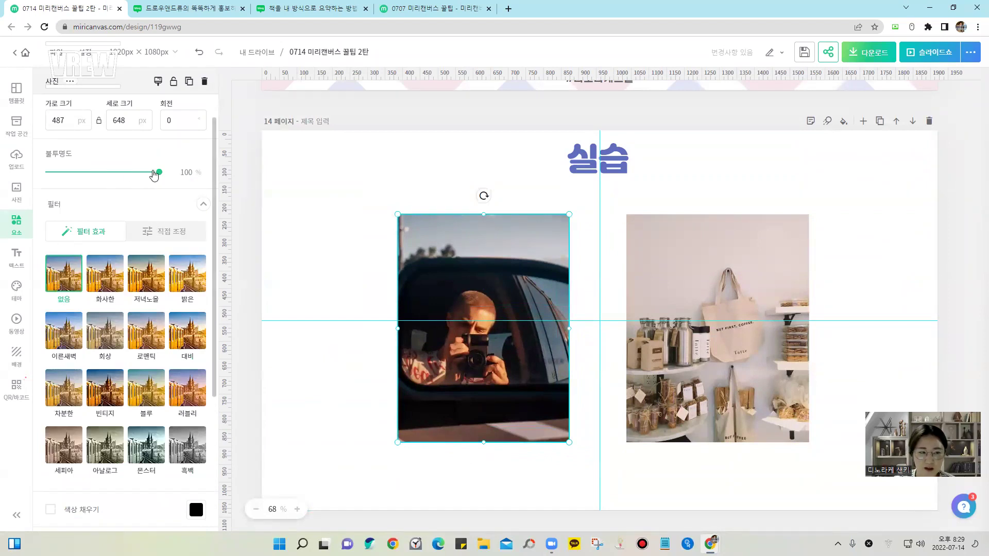
pyautogui.moveTo(154, 174); pyautogui.dragTo(133, 179)
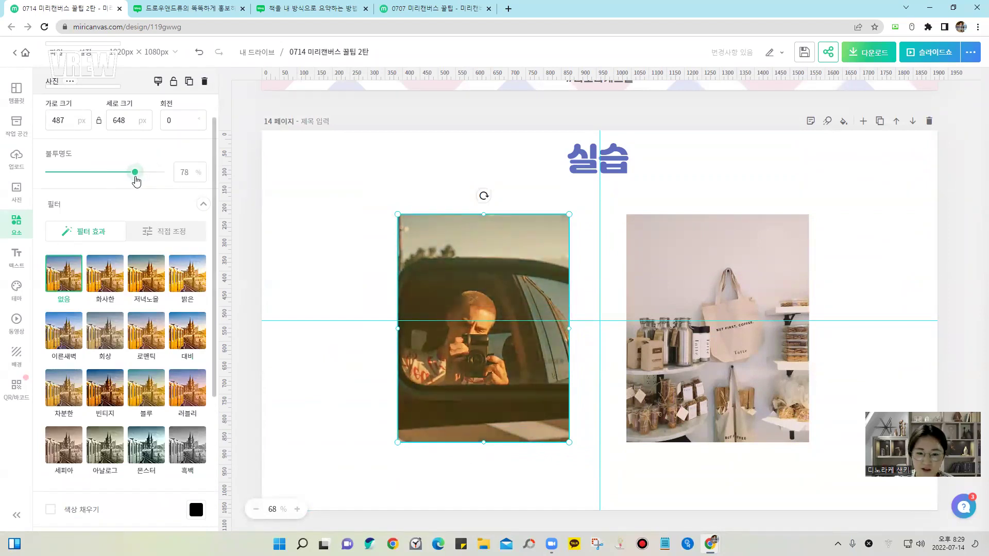
pyautogui.click(304, 259)
pyautogui.click(412, 306)
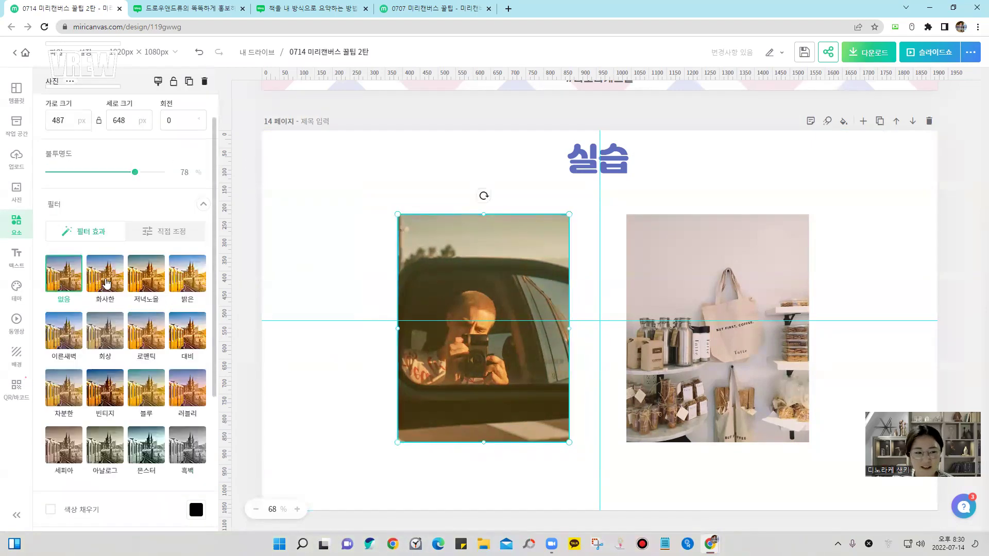
# Manually adjust the car mirror photo to brightness 46, contrast -30, saturation -3 and temperature 15
pyautogui.click(163, 237)
pyautogui.moveTo(104, 279); pyautogui.dragTo(129, 290)
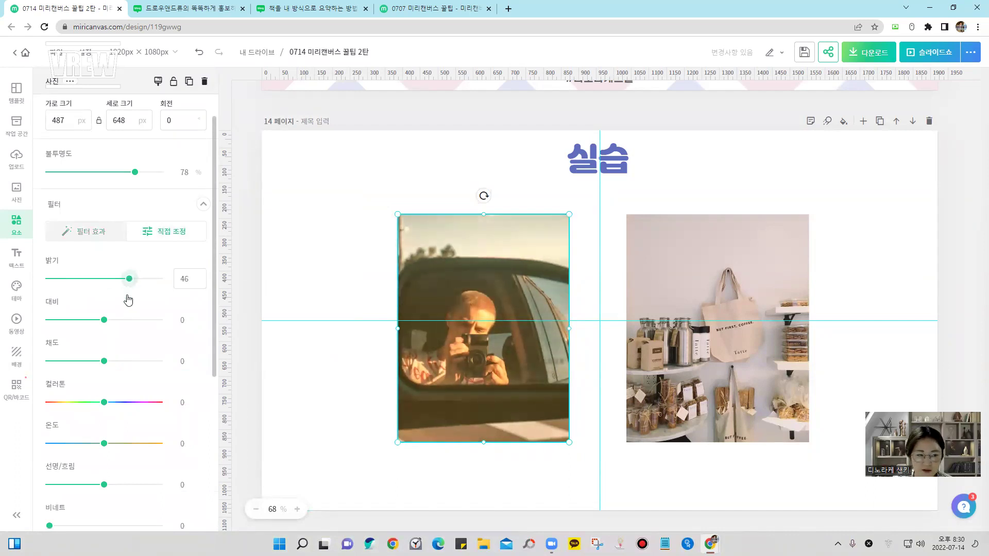
pyautogui.moveTo(101, 324); pyautogui.dragTo(99, 368)
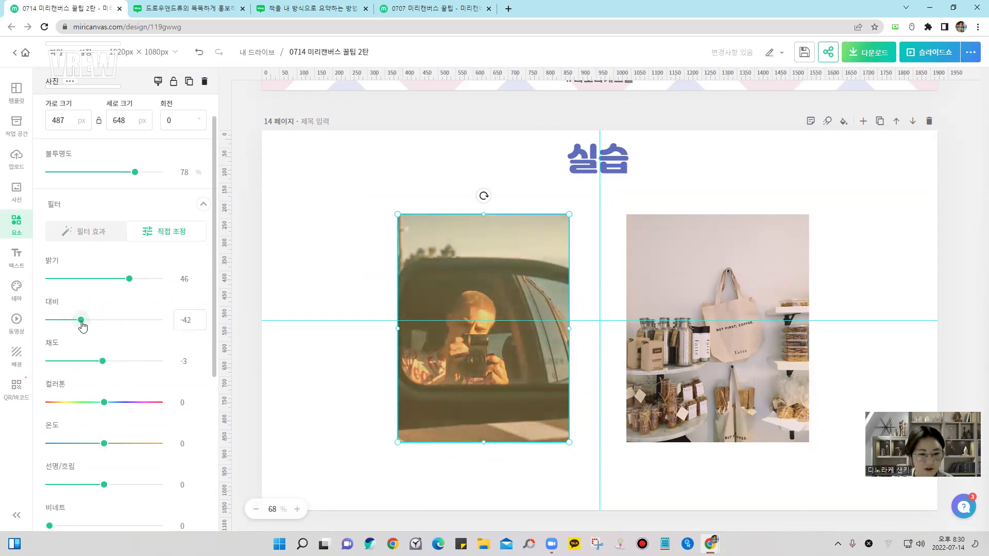
pyautogui.moveTo(82, 322); pyautogui.dragTo(87, 322)
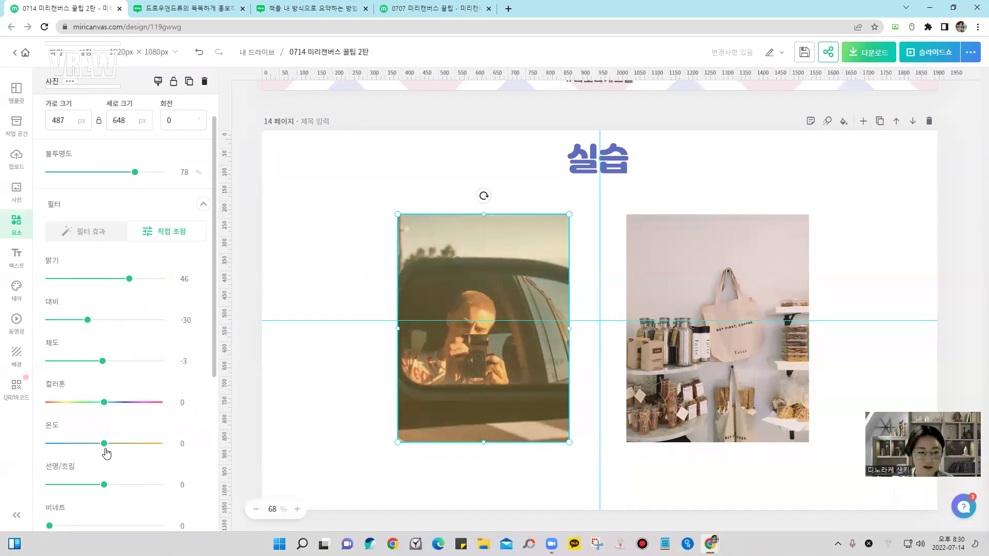
pyautogui.moveTo(104, 443)
pyautogui.mouseDown()
pyautogui.moveTo(88, 443)
pyautogui.moveTo(110, 443)
pyautogui.mouseUp()
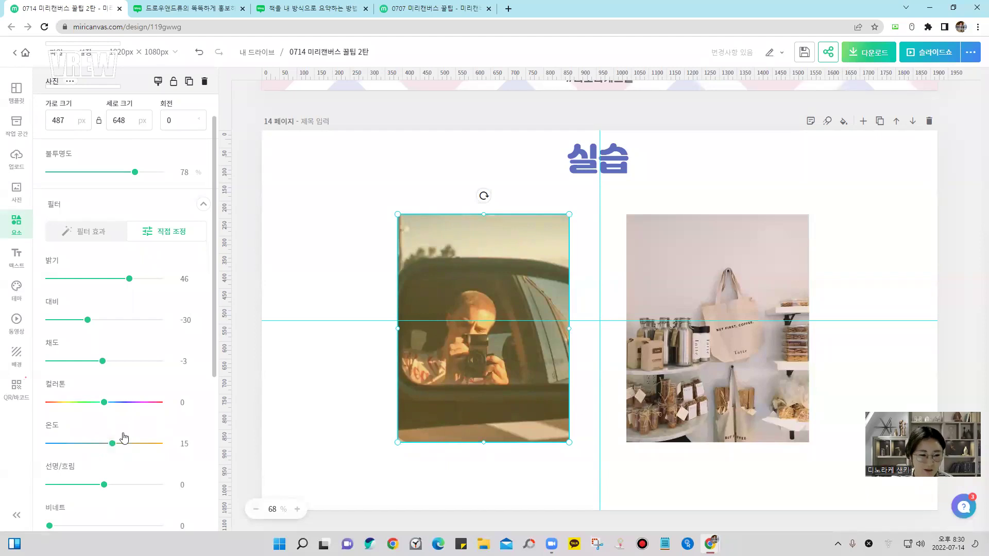
# Place a copy of the car mirror photo to its left, partly overlapping the tinted one
pyautogui.moveTo(426, 354); pyautogui.dragTo(296, 369)
pyautogui.moveTo(353, 389); pyautogui.dragTo(493, 404)
pyautogui.hotkey('ctrl', 'z')
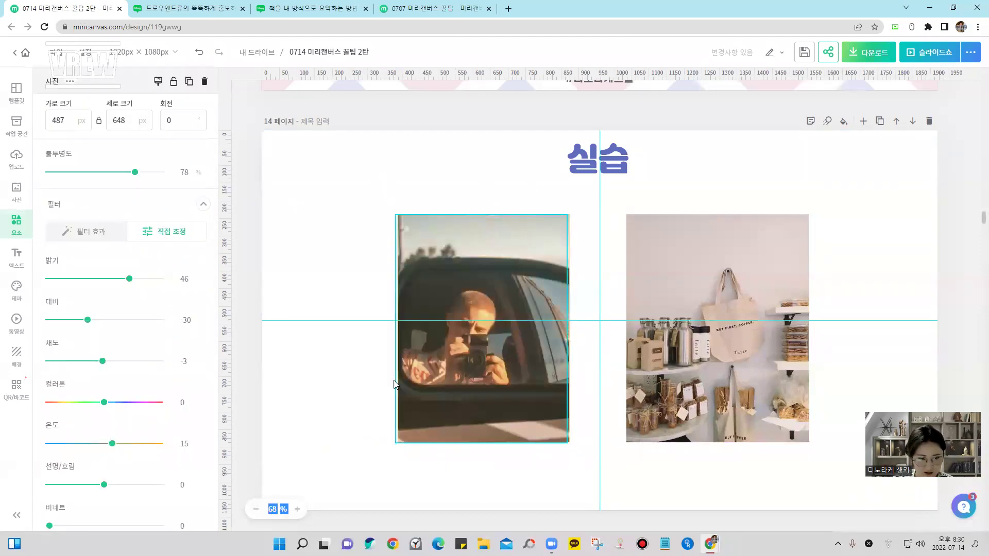
# Reset the brightness, contrast, saturation and temperature of the car mirror photo copy to 0
pyautogui.click(194, 280)
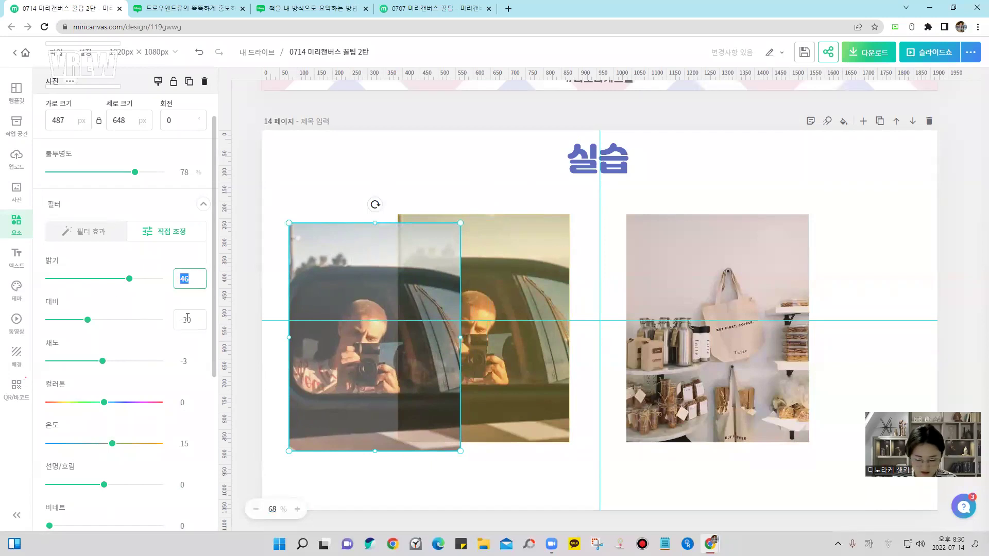
pyautogui.write('0')
pyautogui.press('Tab')
pyautogui.write('0')
pyautogui.press('Tab')
pyautogui.write('0')
pyautogui.press('Tab')
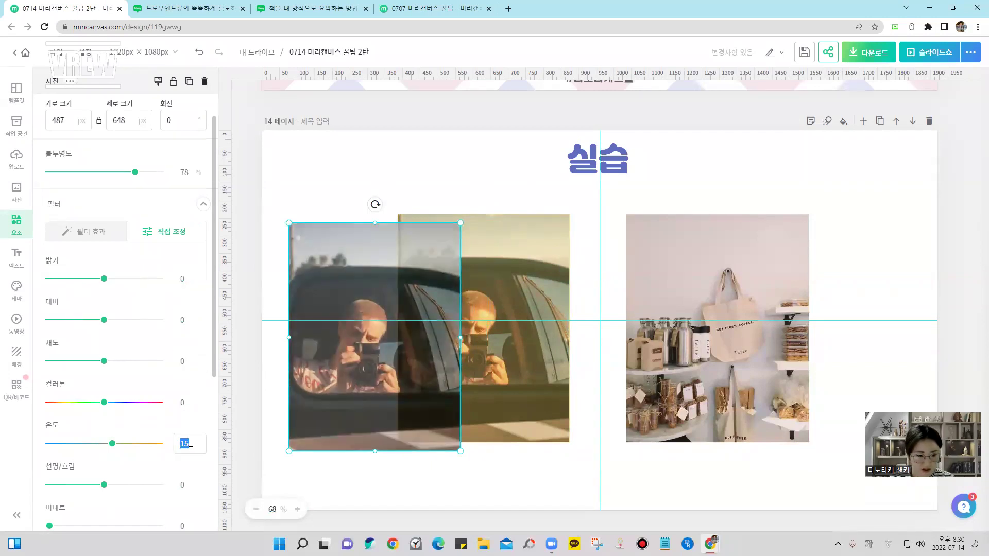
pyautogui.click(270, 248)
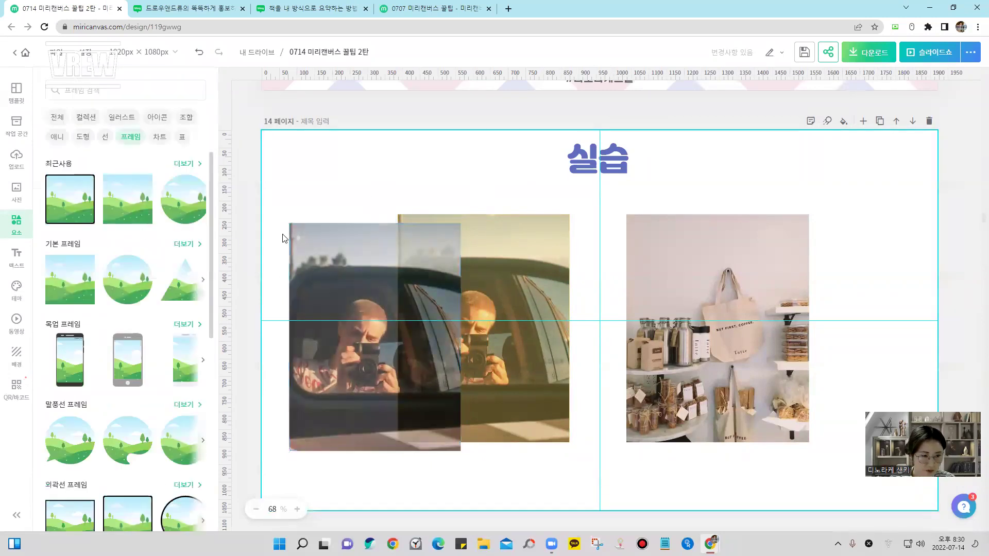
# Set the opacity of the car mirror photo copy to 100%
pyautogui.click(294, 240)
pyautogui.moveTo(135, 172); pyautogui.dragTo(159, 172)
pyautogui.click(309, 180)
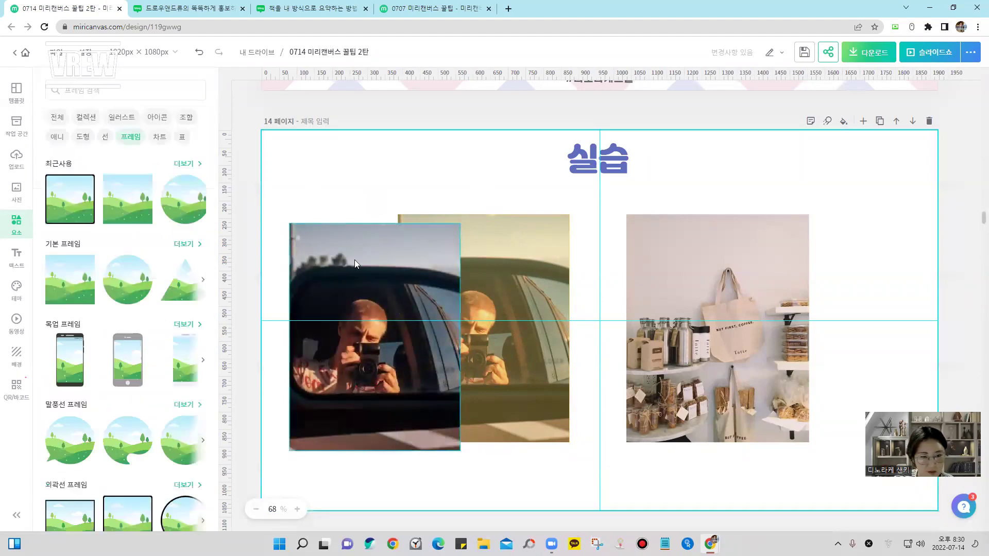
# Move the tinted car mirror photo together with its yellow rectangle right, so it stands beside the opaque copy for comparison
pyautogui.click(354, 260)
pyautogui.moveTo(525, 269); pyautogui.dragTo(594, 268)
pyautogui.click(411, 191)
pyautogui.click(342, 354)
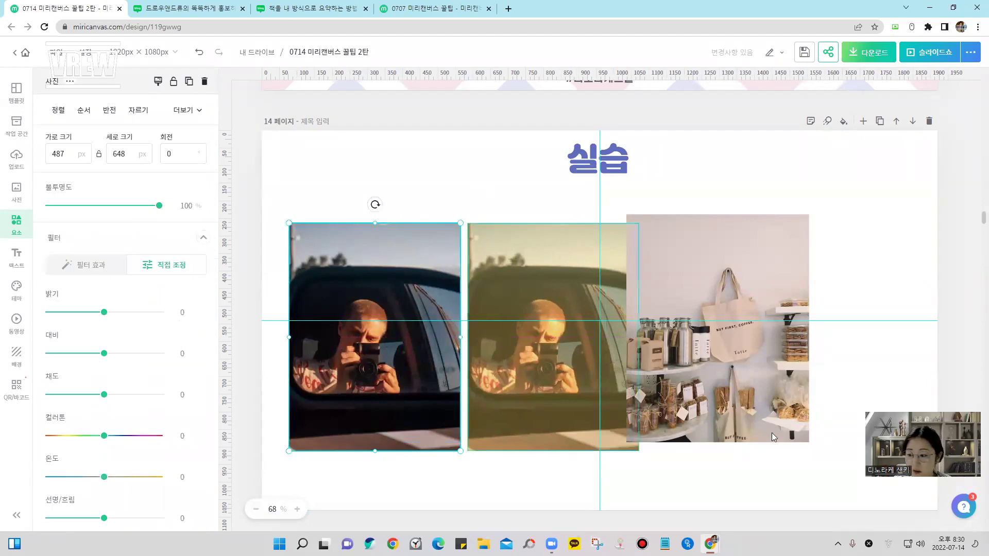
pyautogui.click(412, 210)
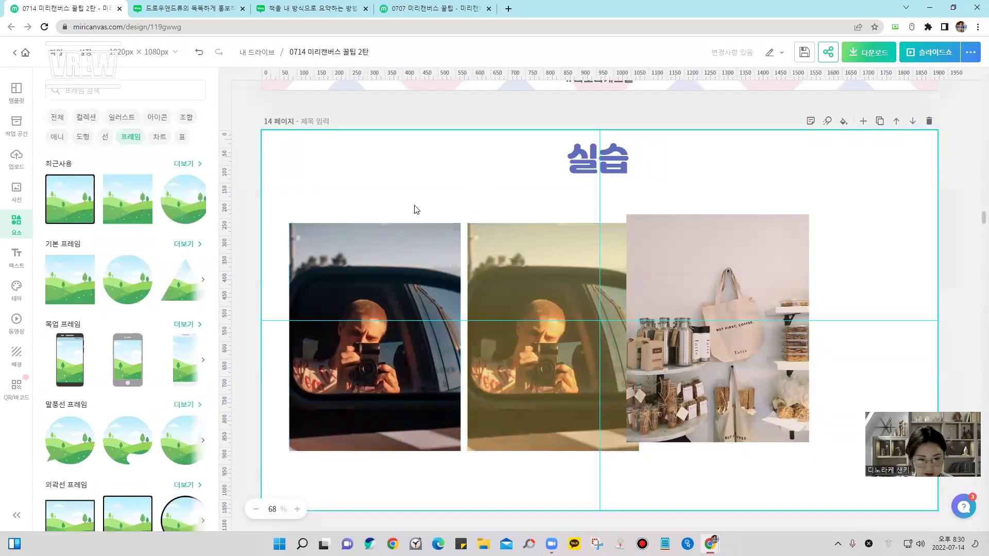
# Adjust the opaque car mirror photo to brightness 41, temperature 52 and colour tone 89, without using a shape behind it
pyautogui.click(362, 286)
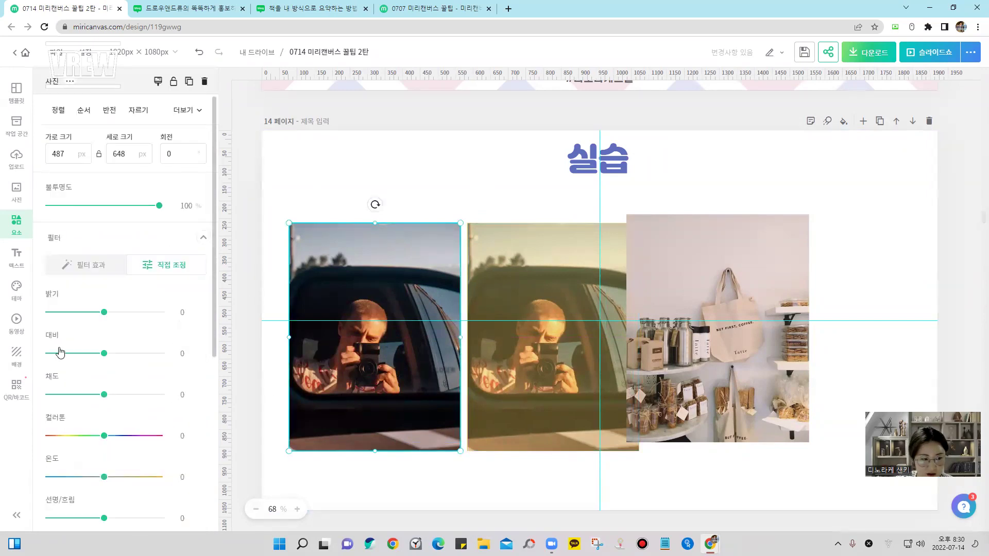
pyautogui.moveTo(104, 312); pyautogui.dragTo(126, 312)
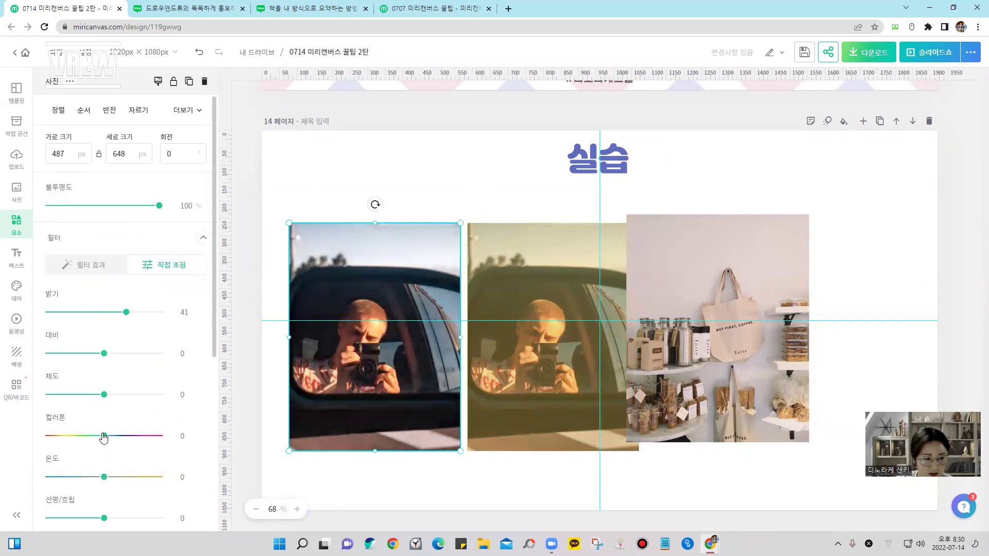
pyautogui.moveTo(100, 479); pyautogui.dragTo(137, 489)
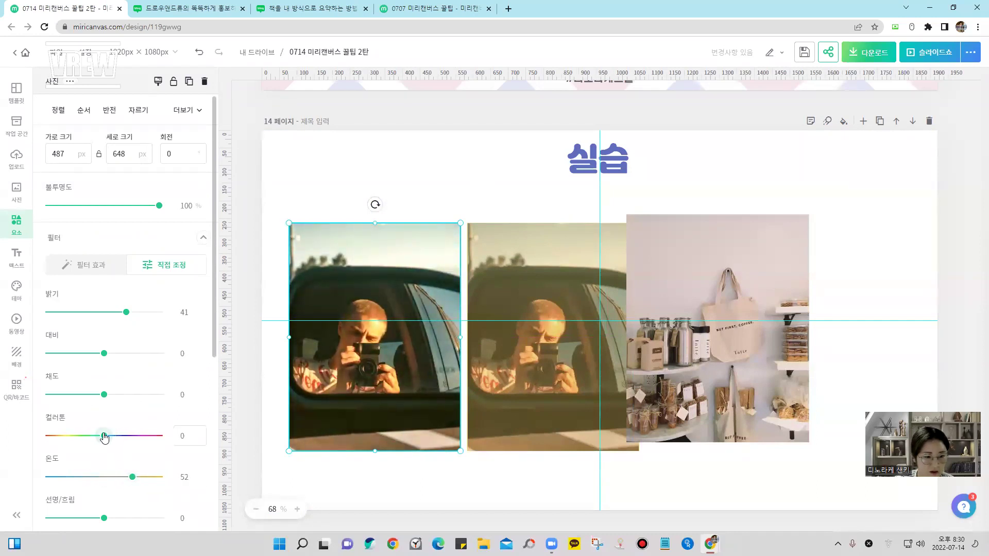
pyautogui.moveTo(105, 437); pyautogui.dragTo(145, 437)
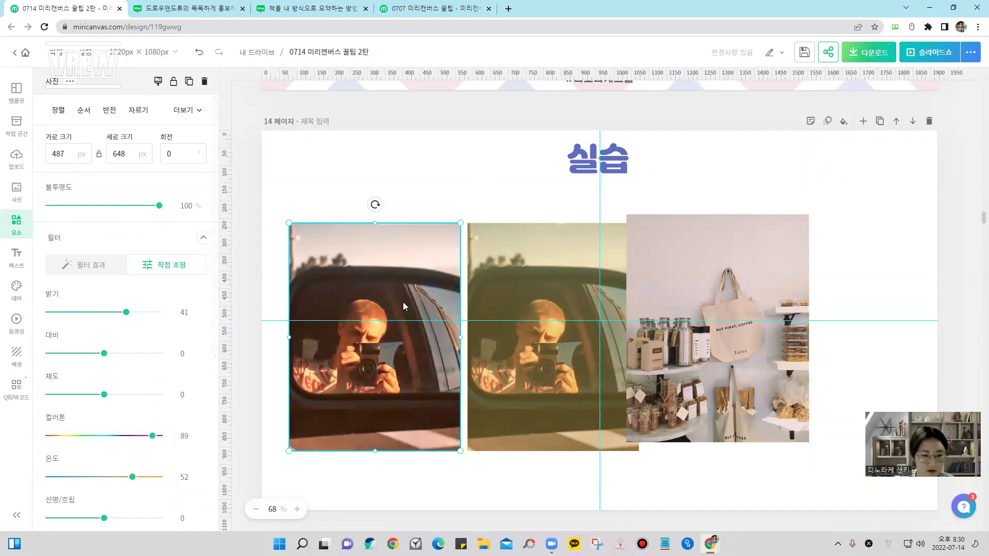
pyautogui.click(443, 154)
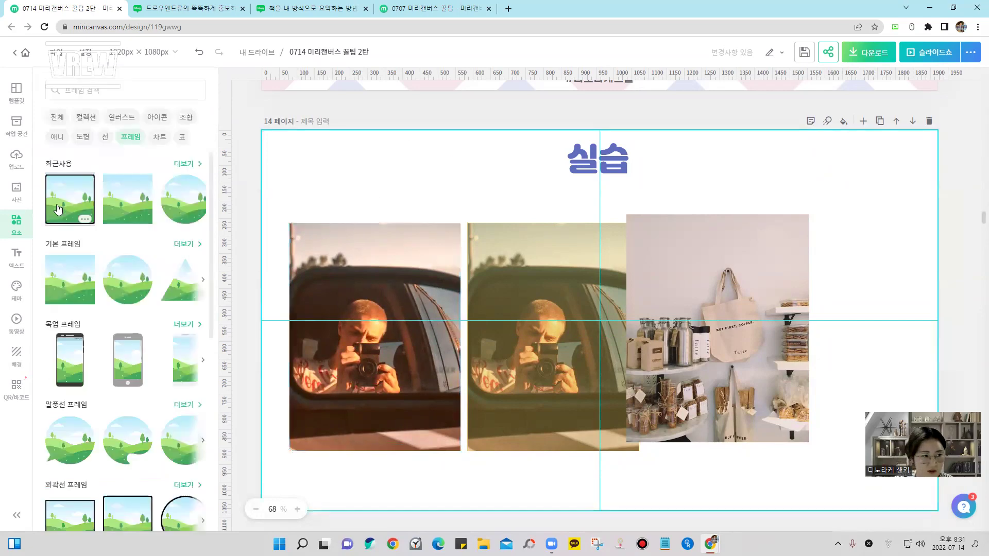
# Shift the tinted car mirror photo off its yellow rectangle to expose the shape, and undo the move
pyautogui.click(21, 199)
pyautogui.click(396, 315)
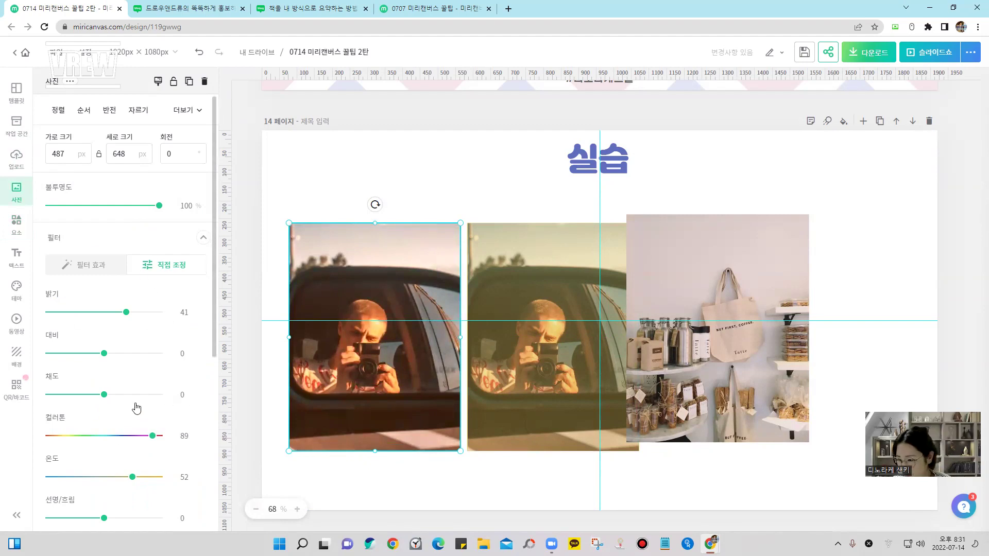
pyautogui.moveTo(497, 270); pyautogui.dragTo(531, 284)
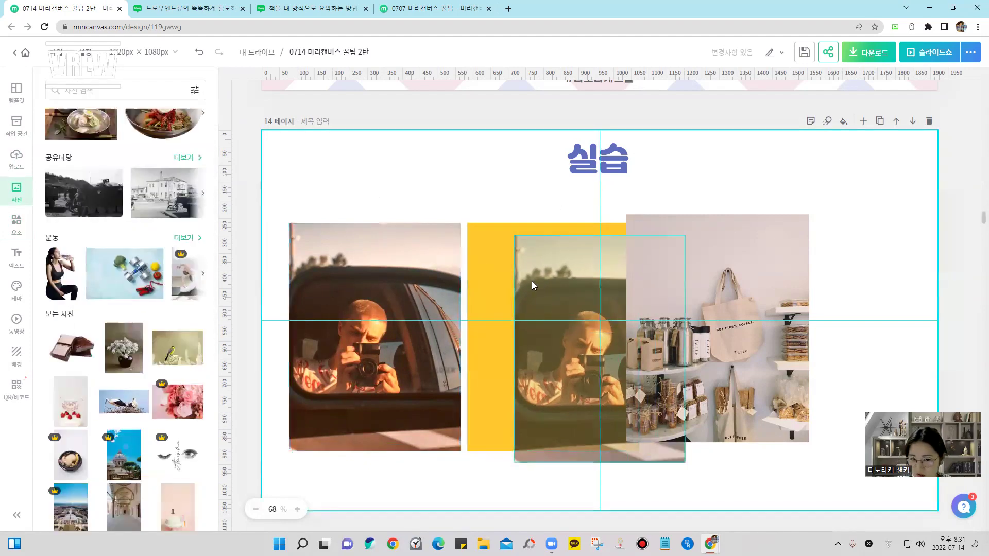
pyautogui.hotkey('ctrl', 'z')
pyautogui.click(419, 177)
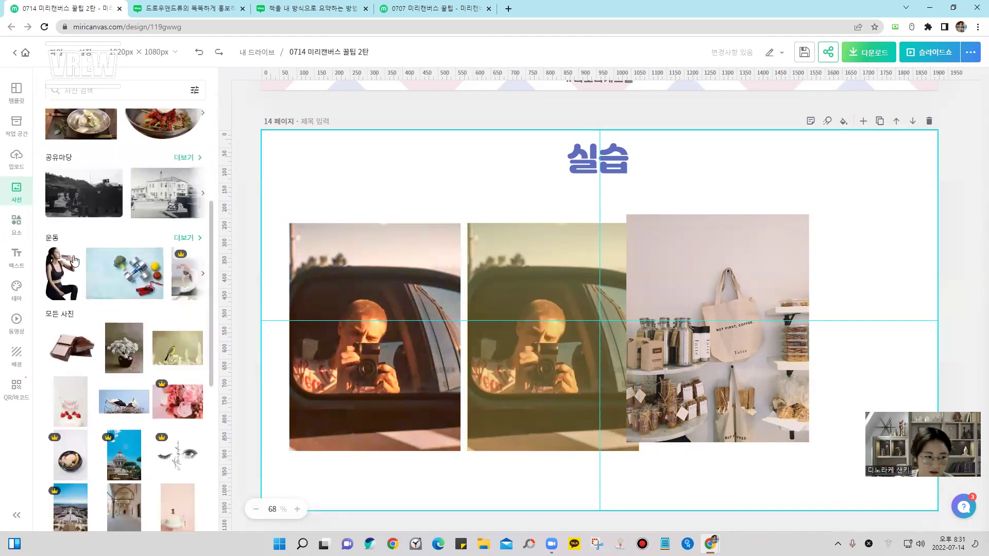
# Add the cold noodle photo from the 시원한 음식 group beside the tinted photo, moving the shelf photo into the page's upper right corner
pyautogui.scroll(4, 115, 352)
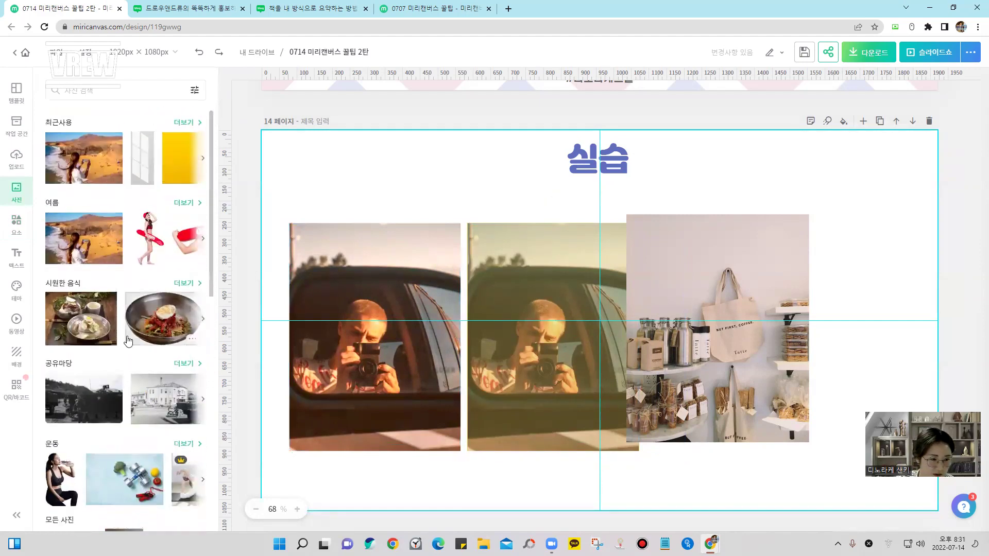
pyautogui.click(95, 308)
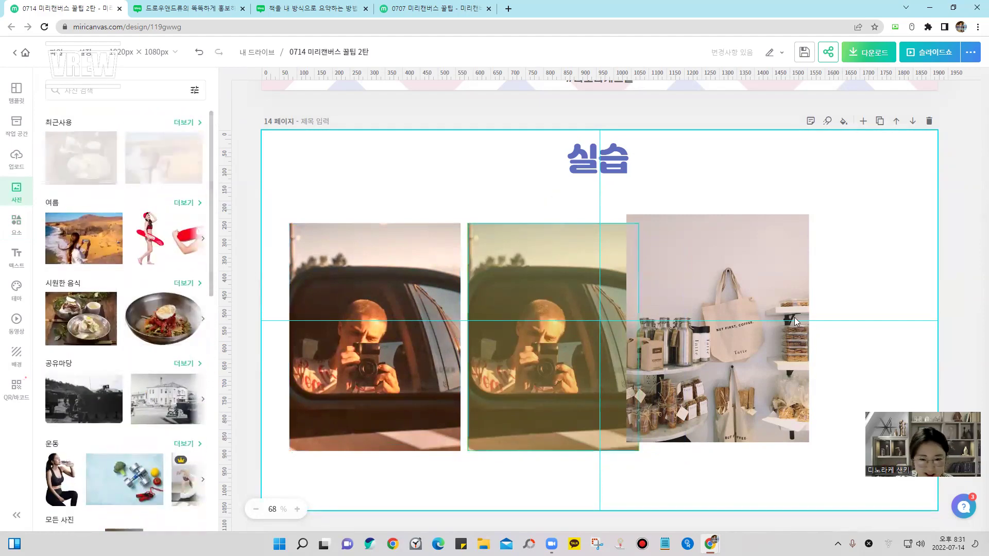
pyautogui.moveTo(859, 267); pyautogui.dragTo(770, 312)
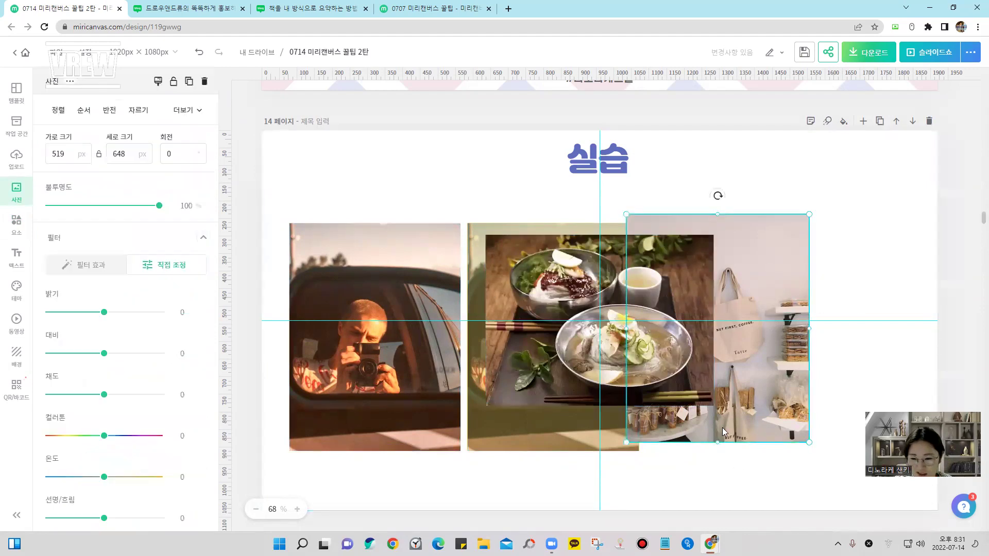
pyautogui.moveTo(702, 431); pyautogui.dragTo(885, 268)
pyautogui.click(825, 355)
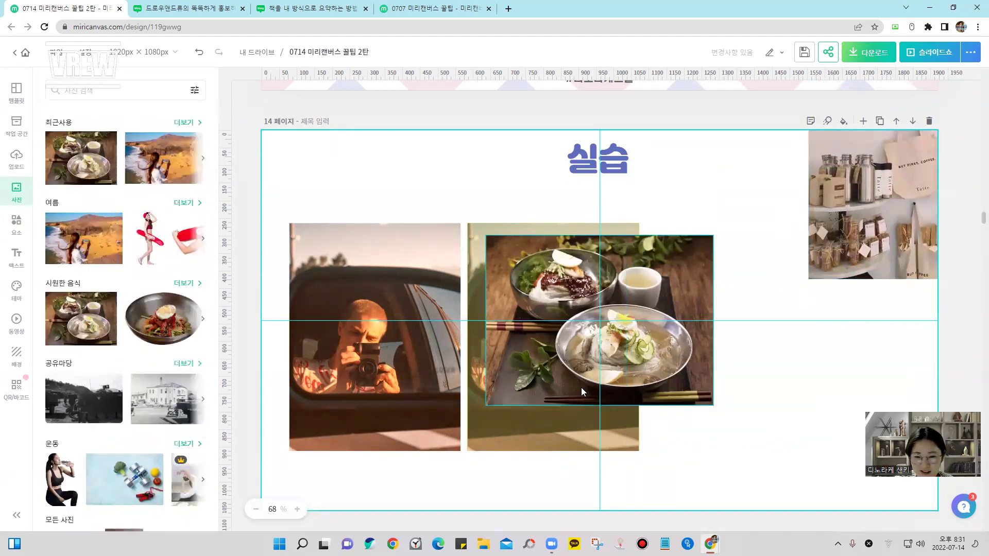
pyautogui.moveTo(581, 388); pyautogui.dragTo(714, 413)
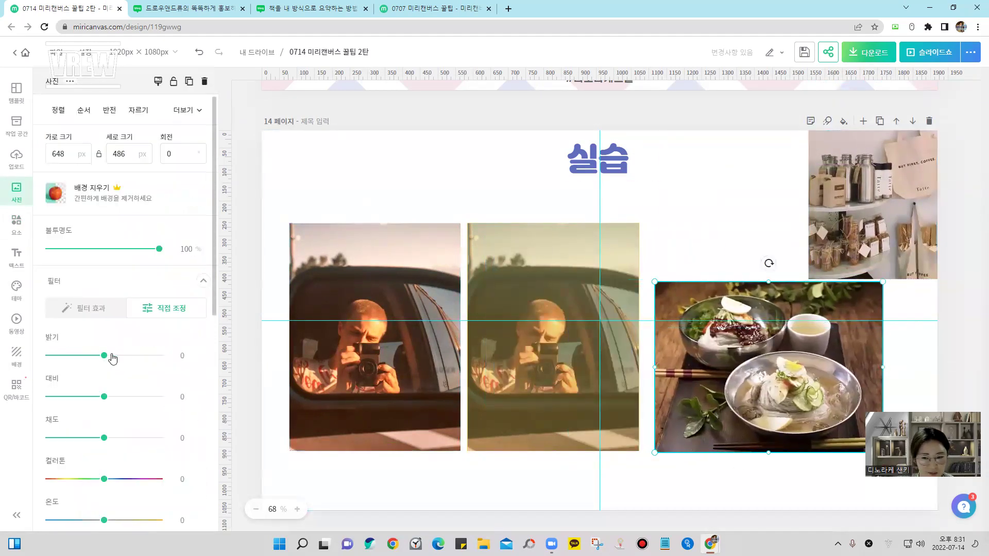
# Adjust the cold noodle photo to brightness 52, temperature 39, colour tone -58, contrast -33 and saturation -6
pyautogui.moveTo(112, 359); pyautogui.dragTo(132, 360)
pyautogui.scroll(-1, 114, 468)
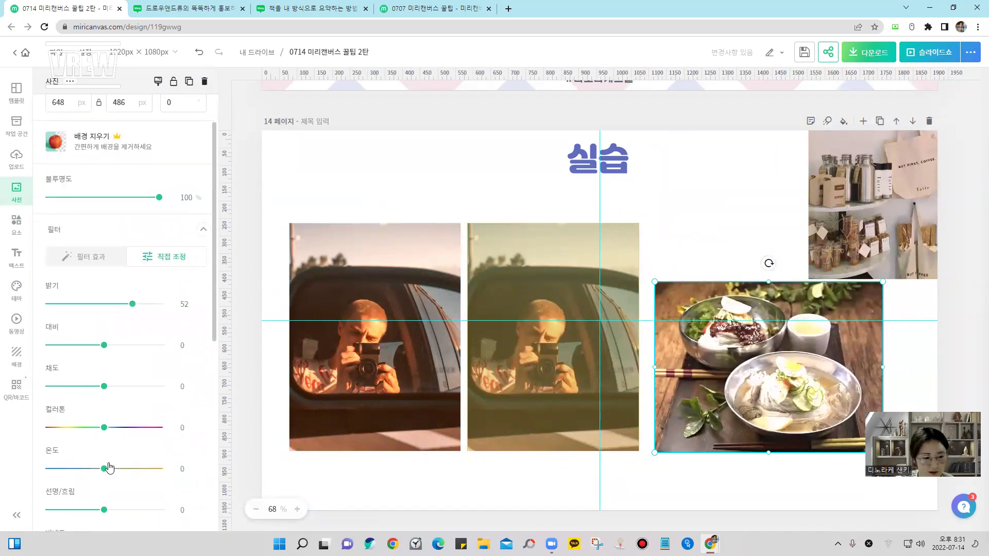
pyautogui.moveTo(106, 468); pyautogui.dragTo(126, 480)
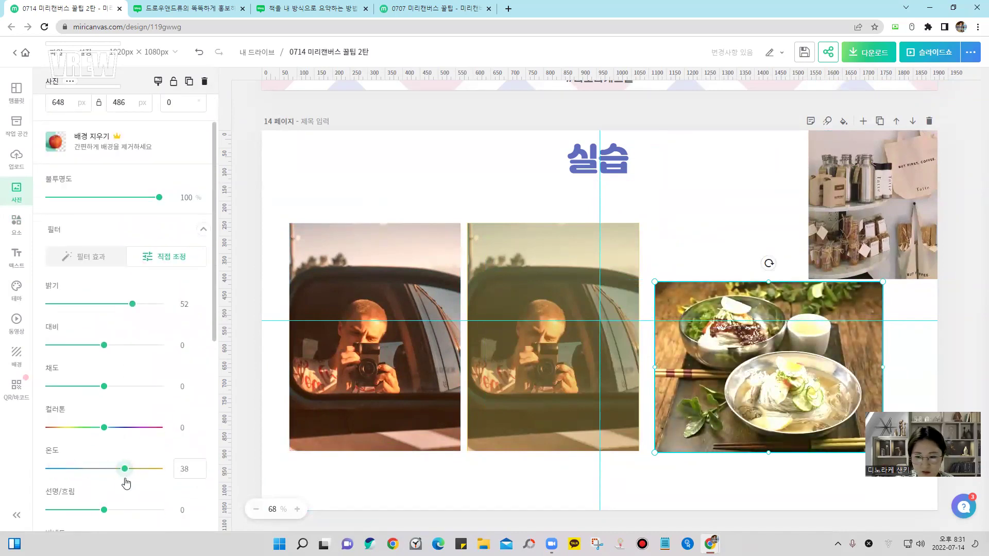
pyautogui.moveTo(104, 428); pyautogui.dragTo(72, 430)
pyautogui.moveTo(103, 345); pyautogui.dragTo(101, 393)
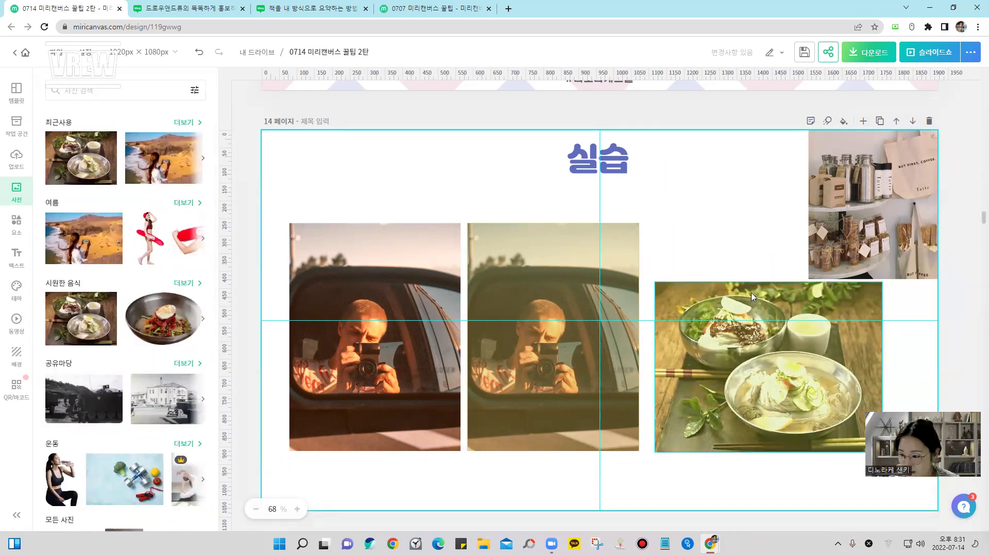
pyautogui.click(715, 340)
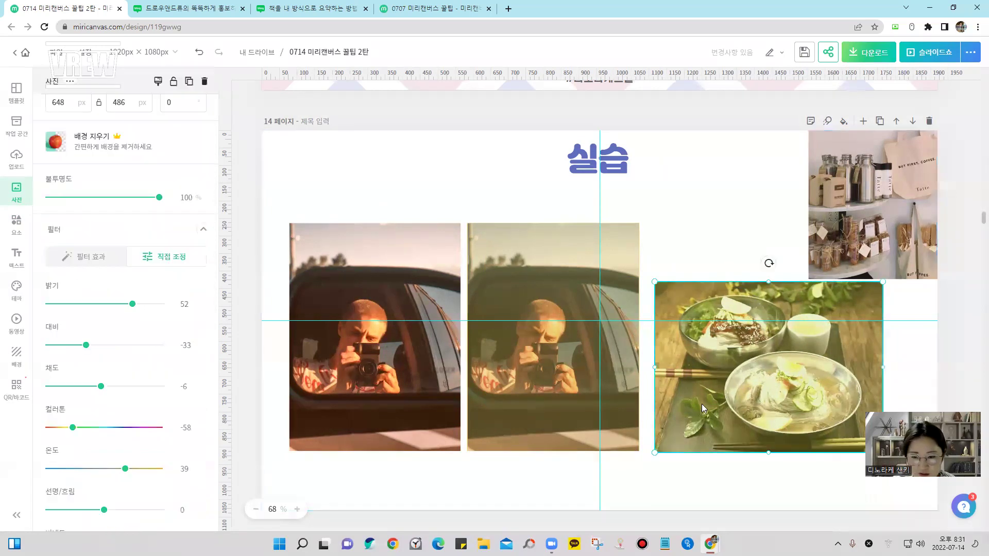
# Add the original cold noodle photo again from the recently used photos and place it directly above the adjusted one
pyautogui.click(16, 222)
pyautogui.click(17, 190)
pyautogui.click(81, 157)
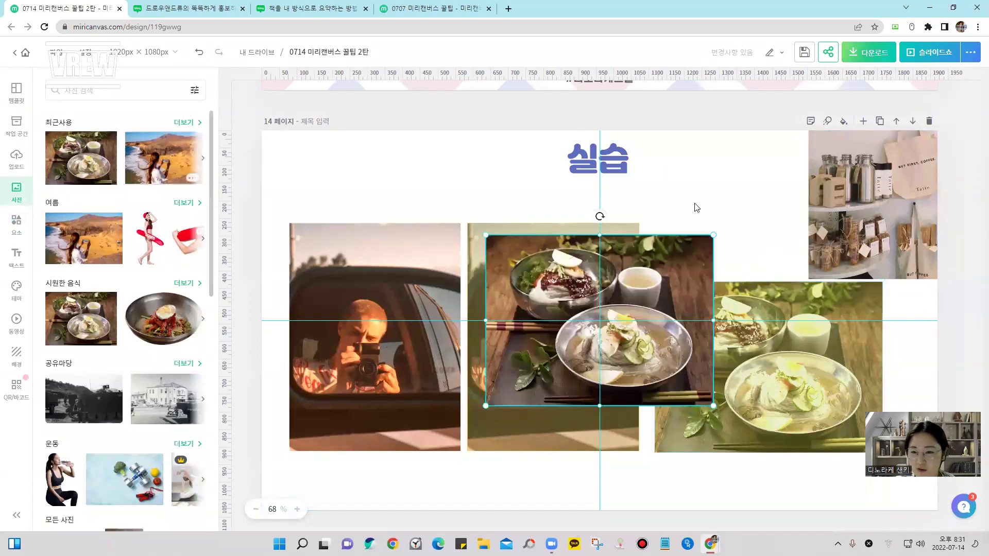
pyautogui.moveTo(596, 315); pyautogui.dragTo(755, 252)
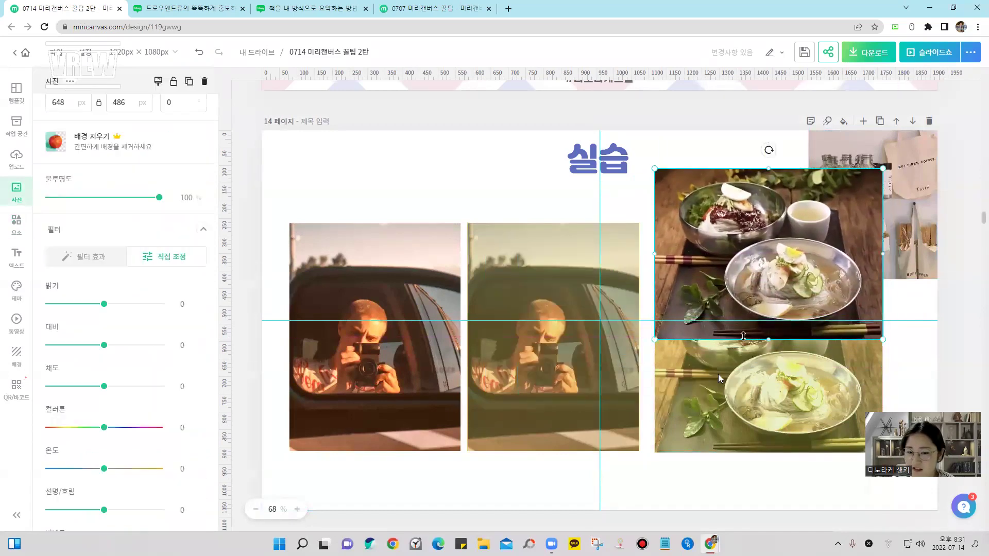
# Move the adjusted cold noodle photo to the page's lower right corner and the original one beside the tinted car mirror photo
pyautogui.moveTo(718, 374); pyautogui.dragTo(843, 452)
pyautogui.moveTo(703, 280); pyautogui.dragTo(691, 338)
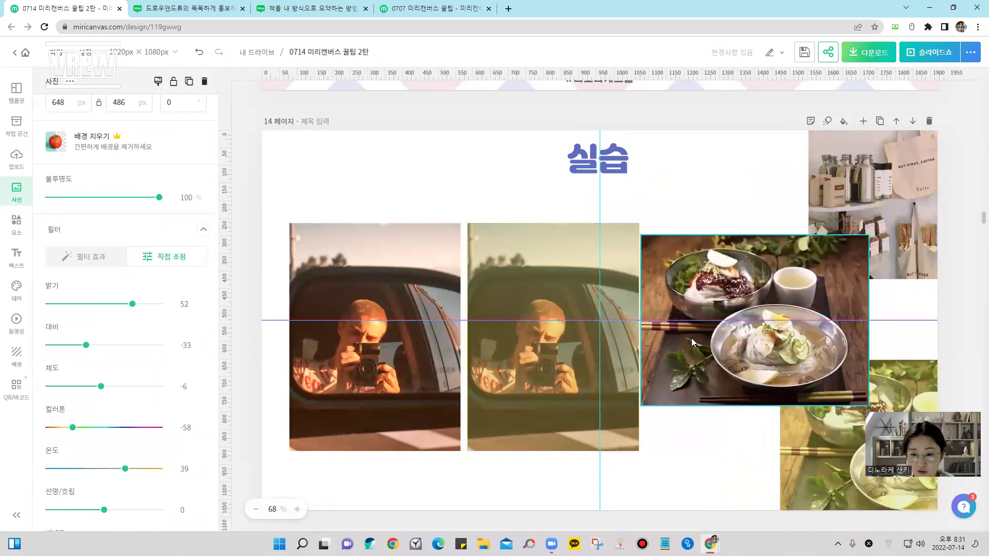
# Place a copy of the yellow rectangle from behind the car mirror photo over the original cold noodle photo
pyautogui.moveTo(600, 404); pyautogui.dragTo(735, 333)
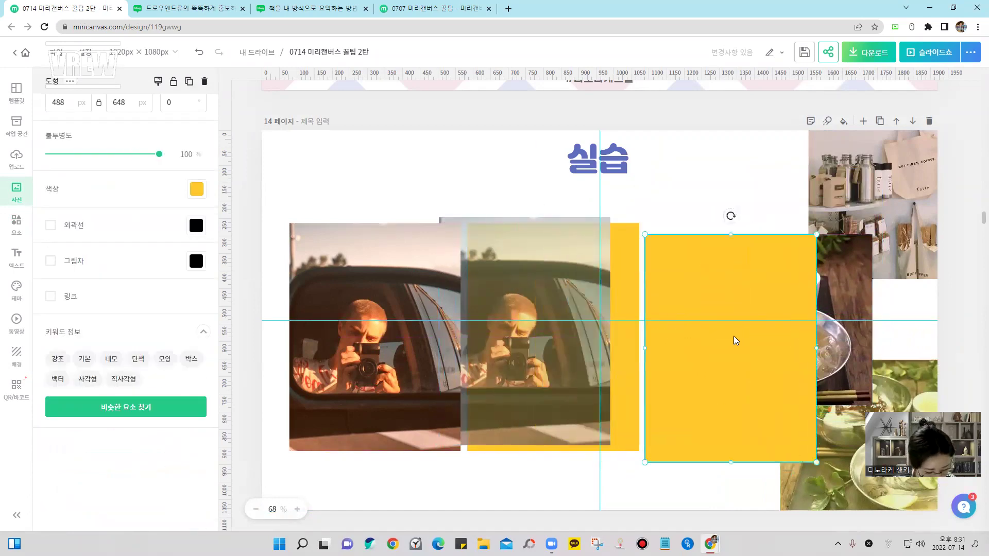
pyautogui.hotkey('ctrl', 'c')
pyautogui.hotkey('ctrl', 'v')
pyautogui.moveTo(726, 371); pyautogui.dragTo(616, 296)
pyautogui.hotkey('ctrl', 'z')
pyautogui.hotkey('ctrl', 'z')
pyautogui.moveTo(686, 307)
pyautogui.mouseDown()
pyautogui.moveTo(697, 338)
pyautogui.moveTo(681, 296)
pyautogui.mouseUp()
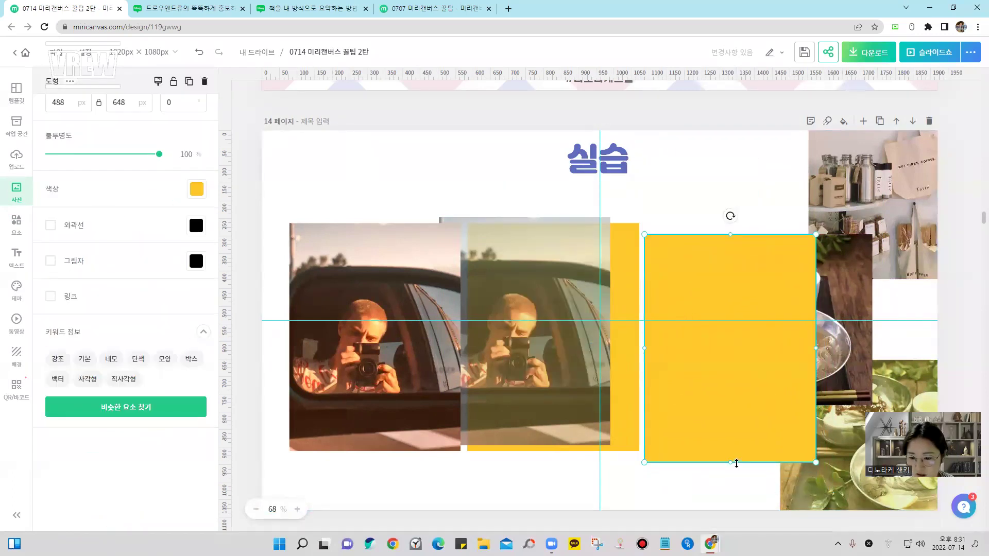
# Resize the copied yellow rectangle to 648 × 483 px to fit the cold noodle photo, and put the photo over it at 62% opacity
pyautogui.moveTo(736, 464); pyautogui.dragTo(732, 405)
pyautogui.moveTo(815, 319); pyautogui.dragTo(868, 333)
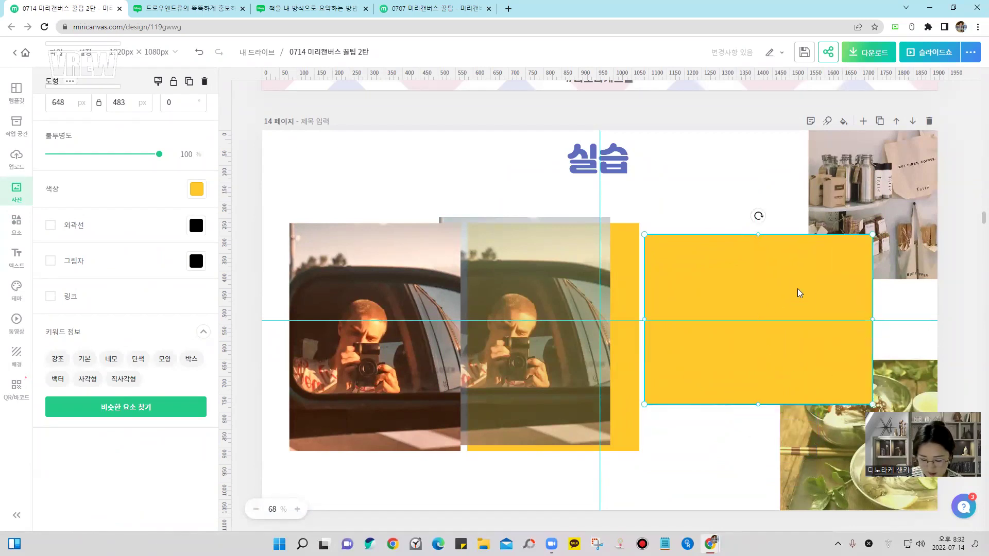
pyautogui.hotkey('ctrl', 'v')
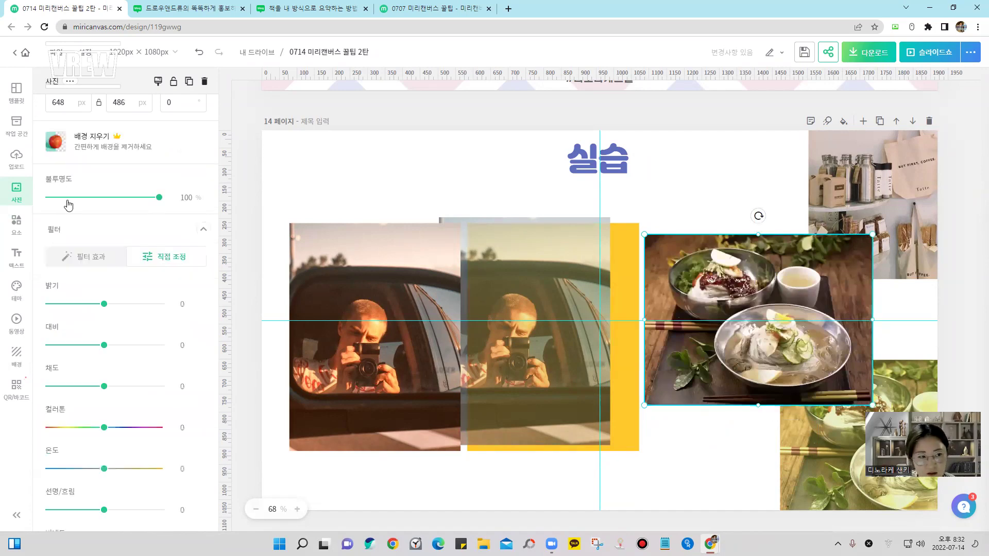
pyautogui.moveTo(68, 201); pyautogui.dragTo(117, 197)
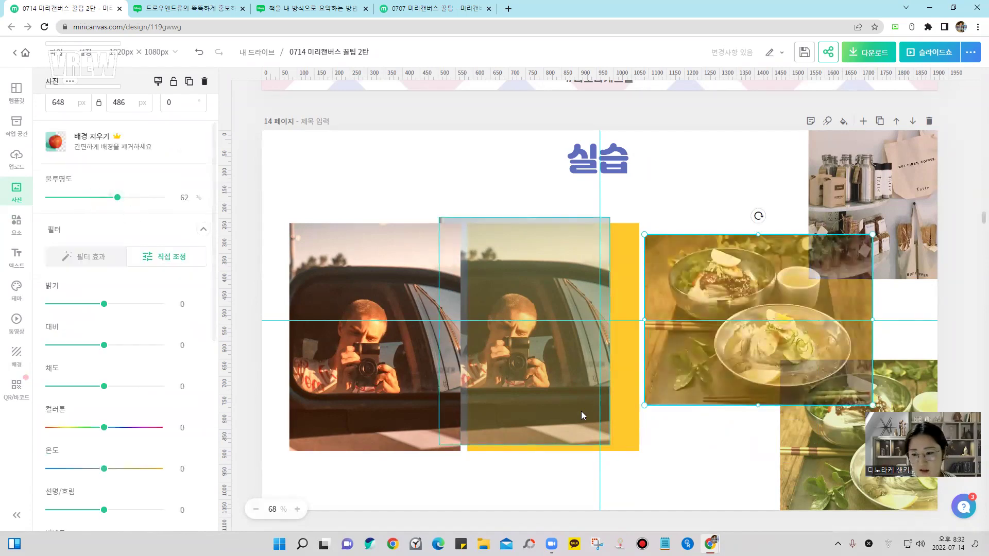
# Arrange the filter-adjusted cold noodle photo directly below the tinted one, shifting the shelf photo farther into the page's upper right corner
pyautogui.moveTo(824, 435); pyautogui.dragTo(690, 491)
pyautogui.moveTo(896, 236); pyautogui.dragTo(910, 170)
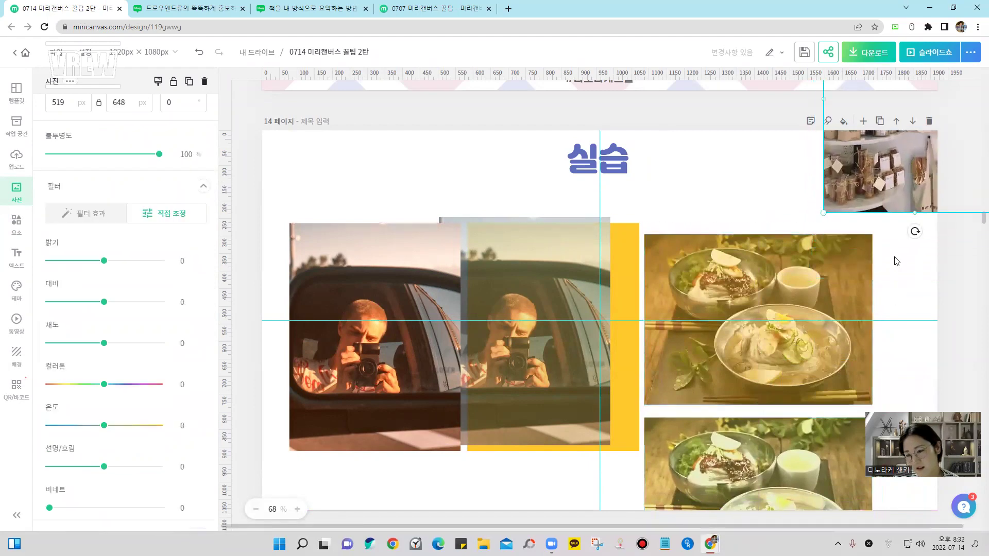
pyautogui.moveTo(894, 257); pyautogui.dragTo(773, 325)
pyautogui.moveTo(753, 477); pyautogui.dragTo(733, 454)
pyautogui.click(889, 332)
pyautogui.click(774, 478)
pyautogui.moveTo(894, 249); pyautogui.dragTo(870, 292)
pyautogui.click(899, 291)
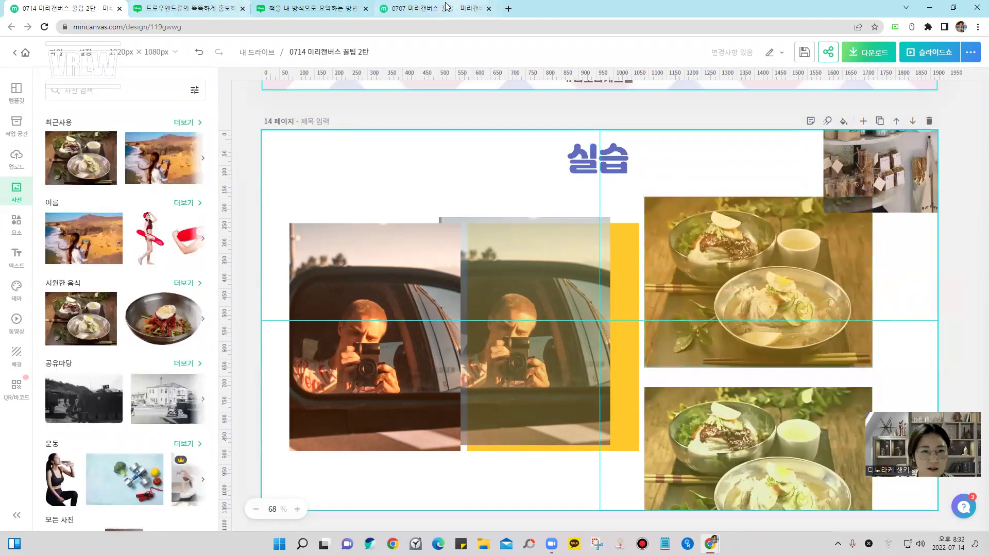
# Create a new design in the social media square format (소셜 미디어 정사각형)
pyautogui.click(55, 57)
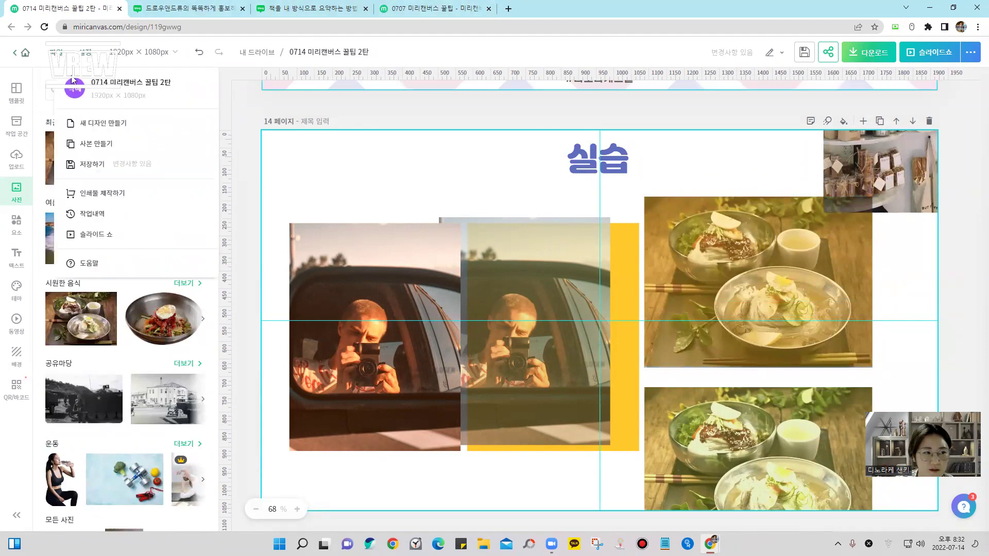
pyautogui.click(122, 123)
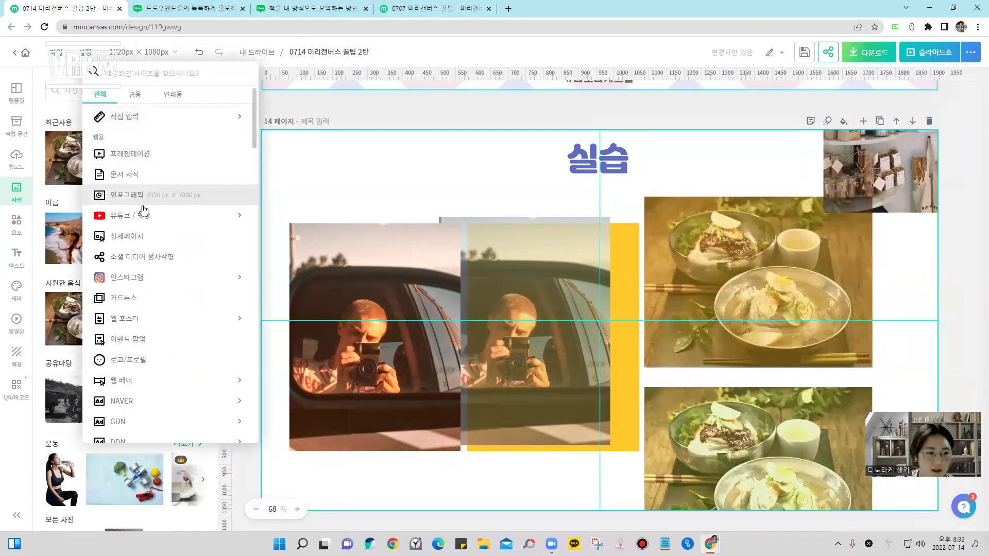
pyautogui.click(149, 256)
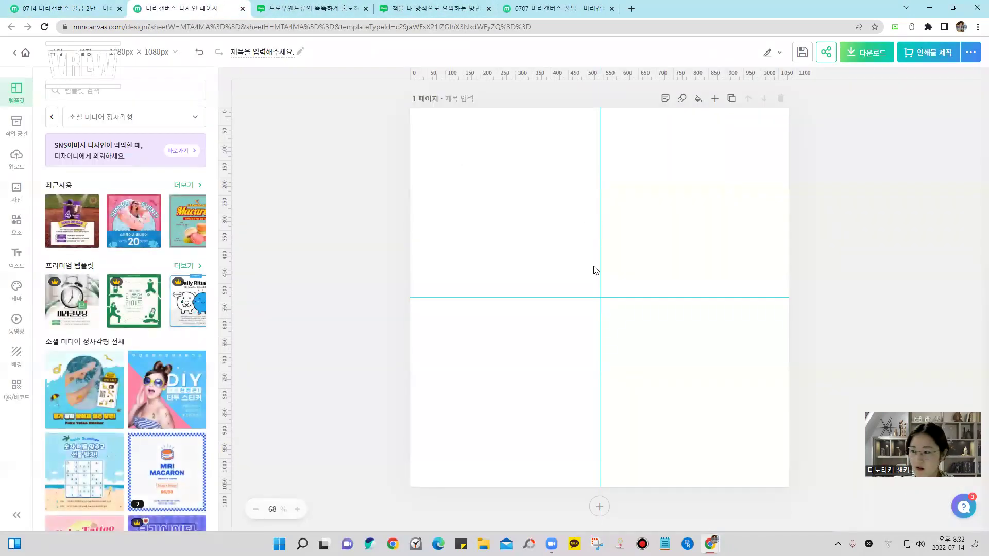
# Add the recently used cold noodle photo and enlarge it to 1460 × 1095 px so it covers the whole page
pyautogui.click(18, 194)
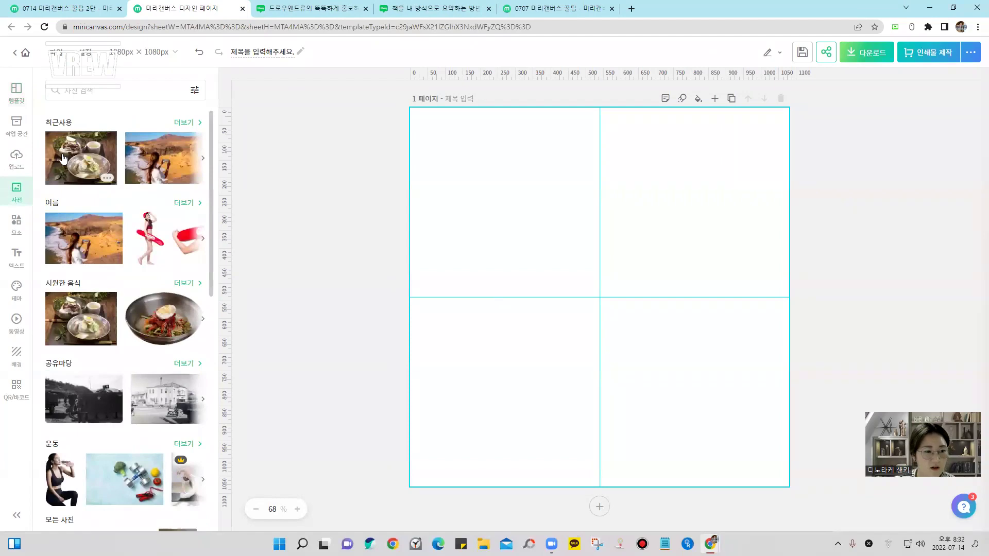
pyautogui.click(63, 158)
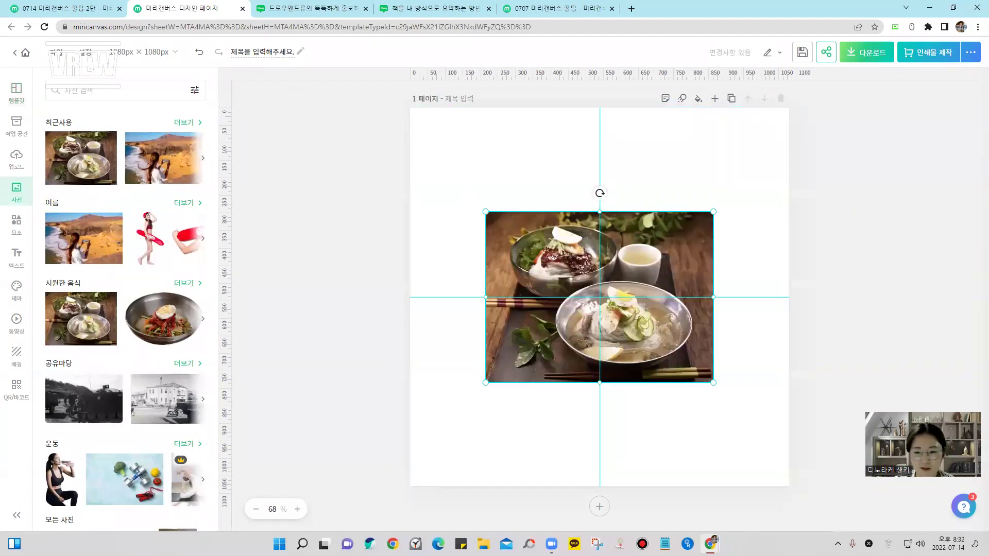
pyautogui.moveTo(712, 383); pyautogui.dragTo(856, 490)
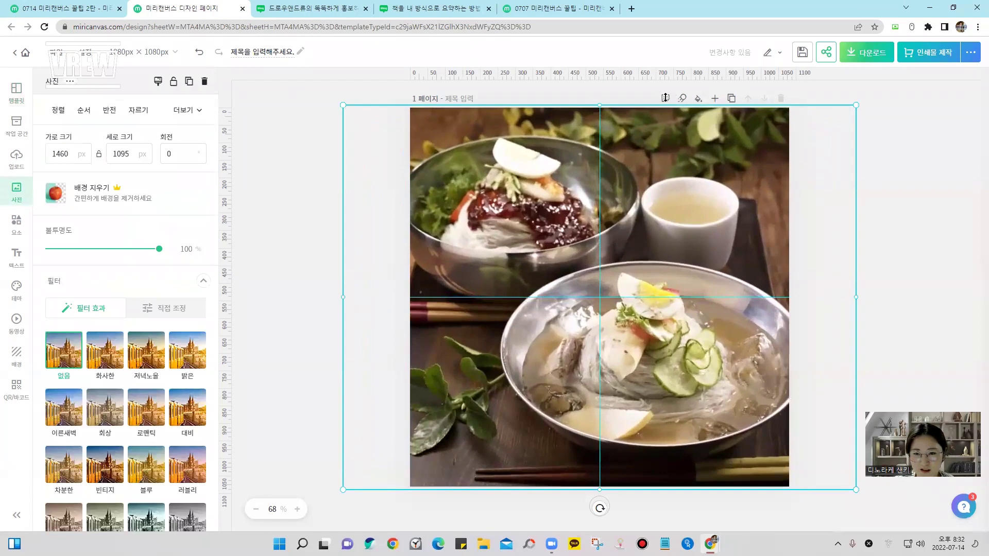
pyautogui.click(575, 95)
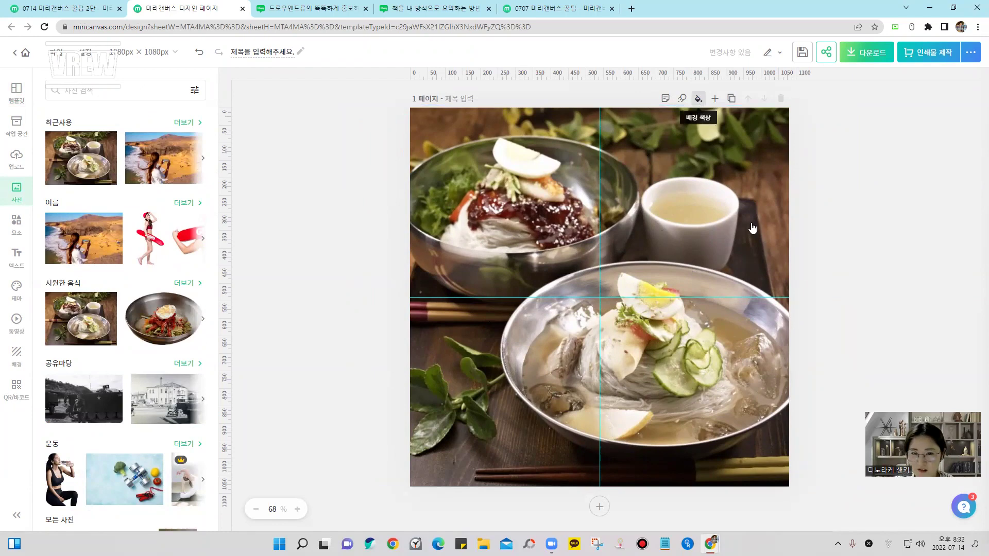
# Set the page background to yellow #FFCD4A and lower the cold noodle photo's opacity to 75%
pyautogui.click(699, 100)
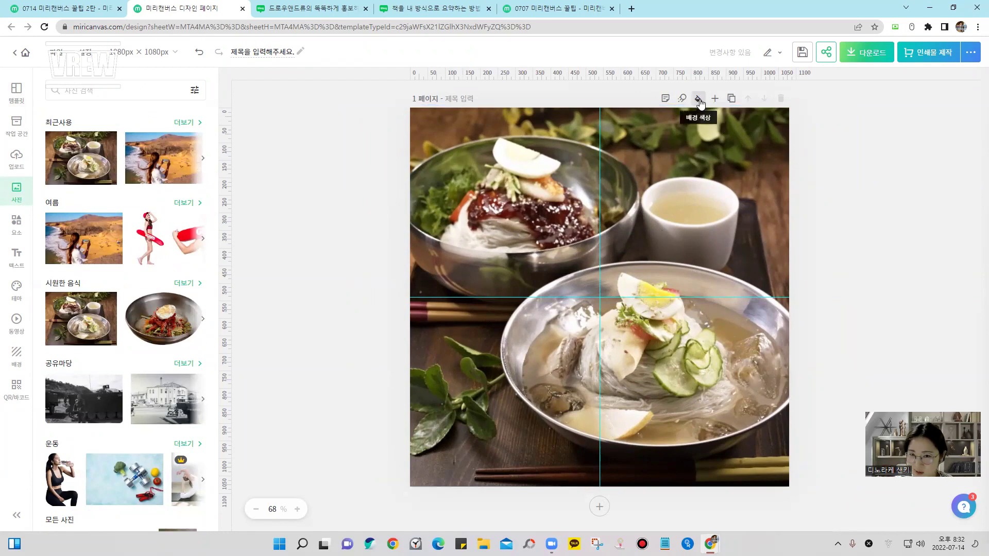
pyautogui.click(700, 100)
pyautogui.click(736, 238)
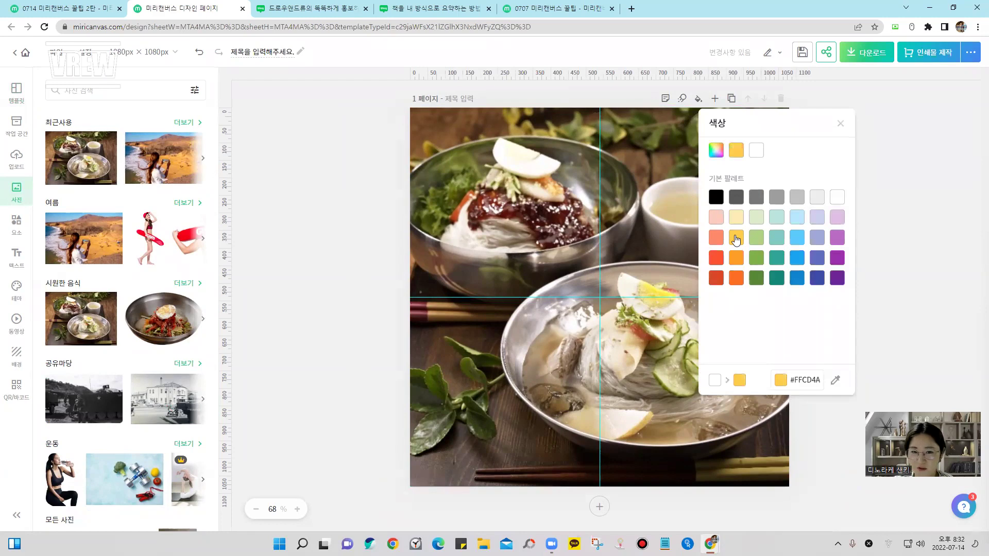
pyautogui.click(591, 191)
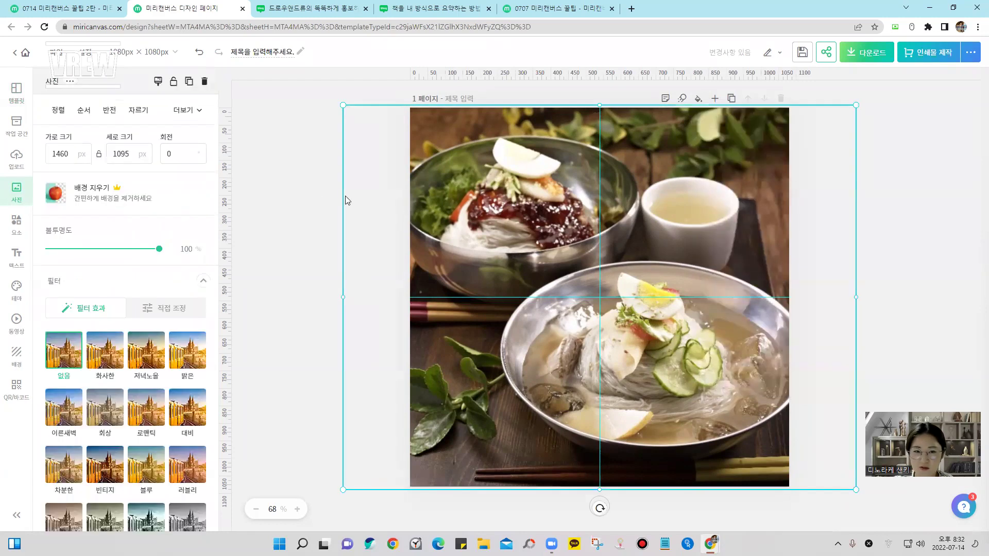
pyautogui.moveTo(123, 250); pyautogui.dragTo(131, 252)
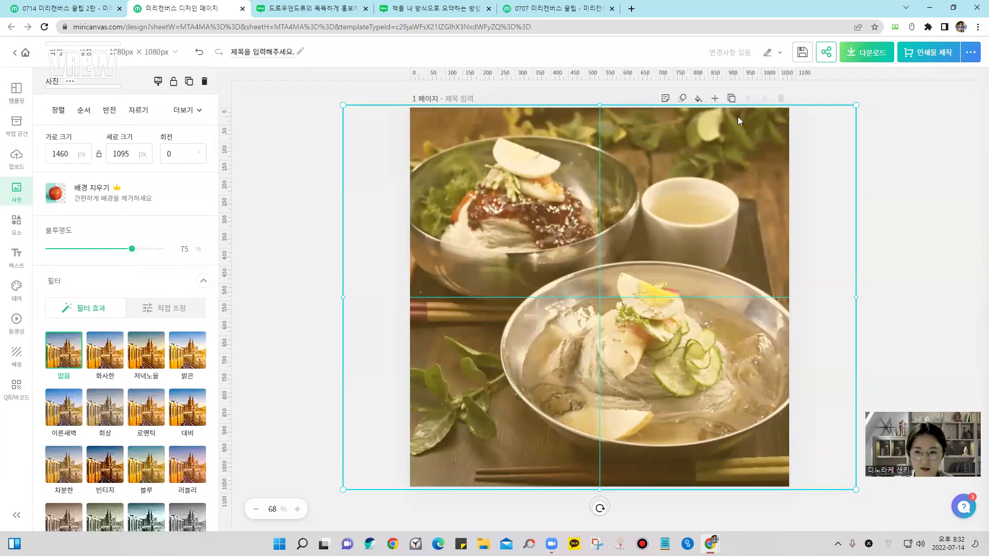
# Try red #FC5230, coral #FD8A69 and green #7DB249 as the page background, and settle on blue #18A8F1
pyautogui.click(697, 100)
pyautogui.click(715, 260)
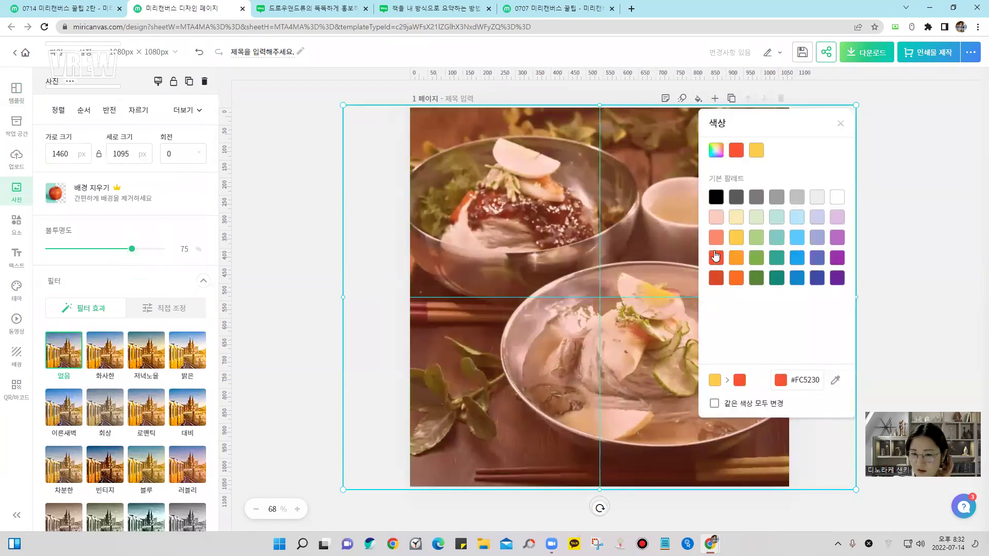
pyautogui.click(717, 241)
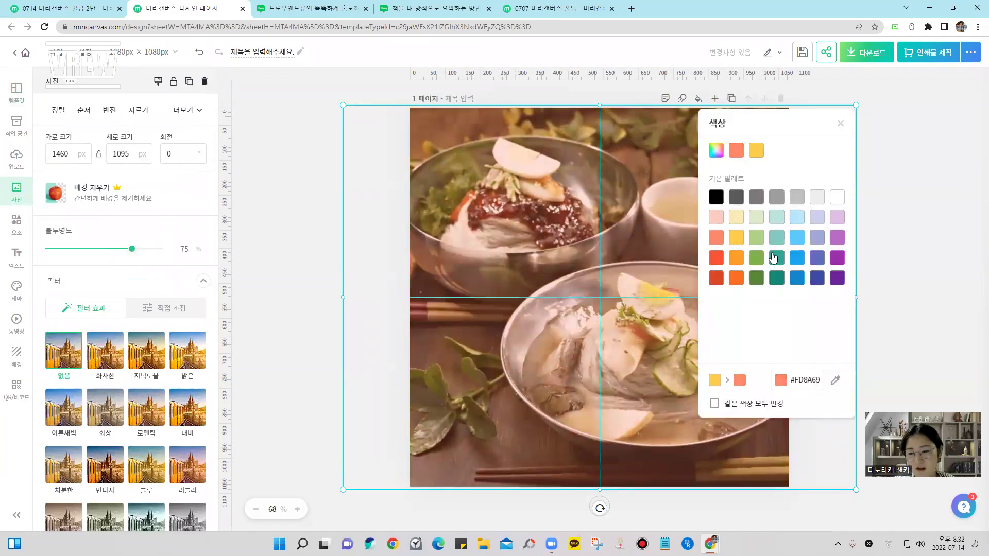
pyautogui.click(755, 239)
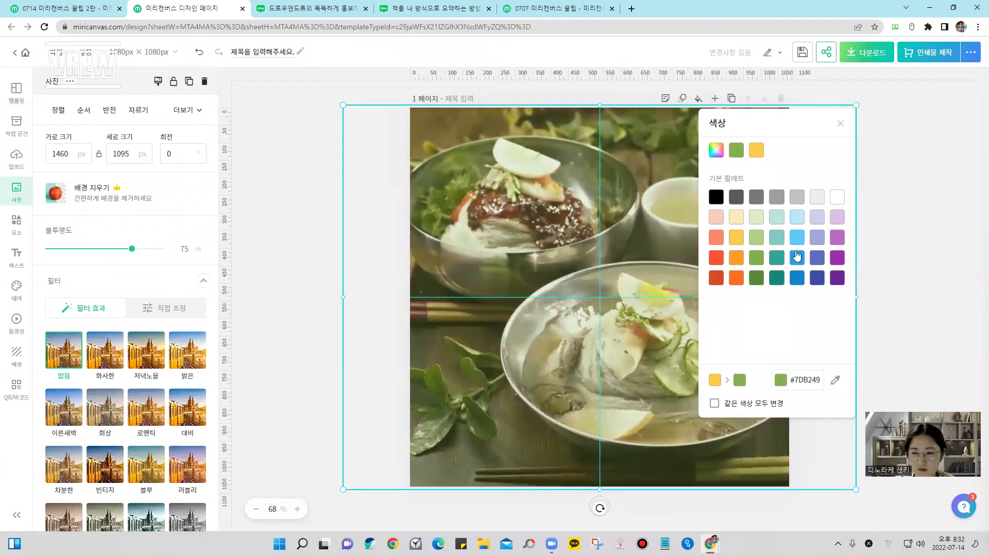
pyautogui.click(798, 260)
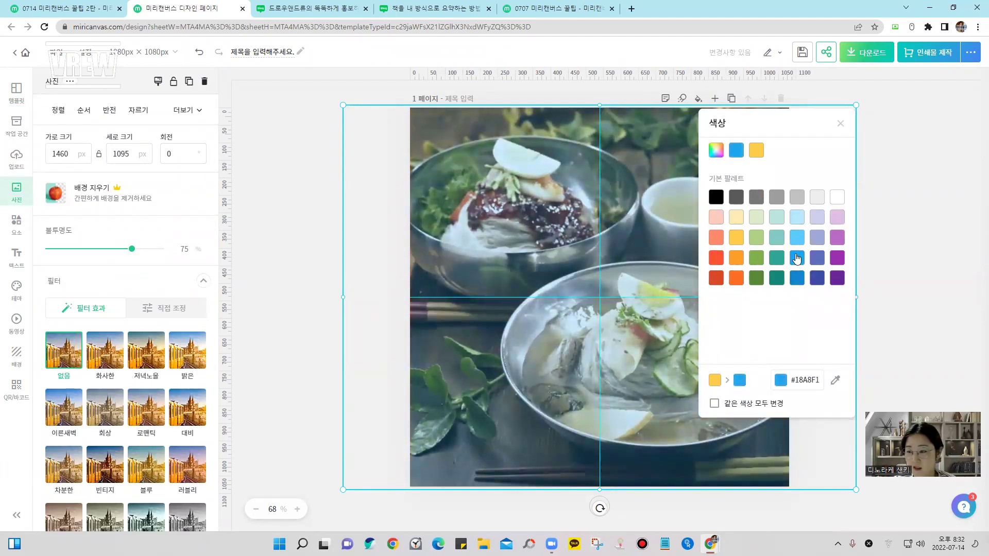
pyautogui.click(536, 242)
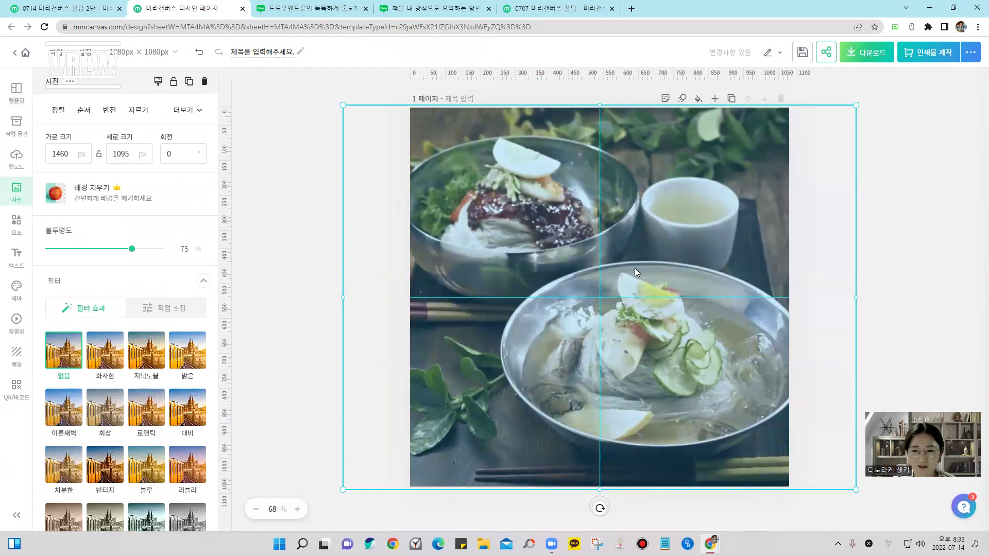
pyautogui.moveTo(692, 206); pyautogui.dragTo(693, 242)
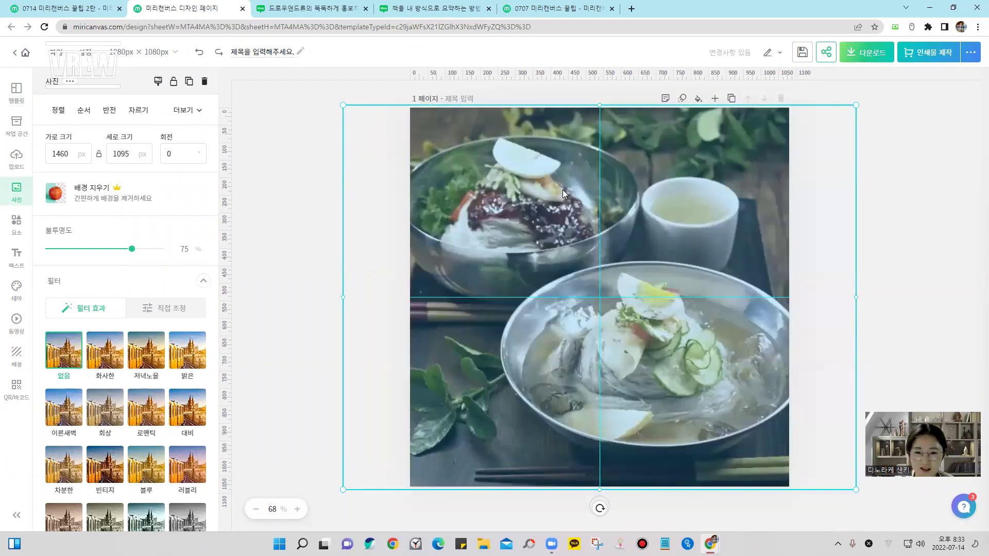
pyautogui.click(304, 253)
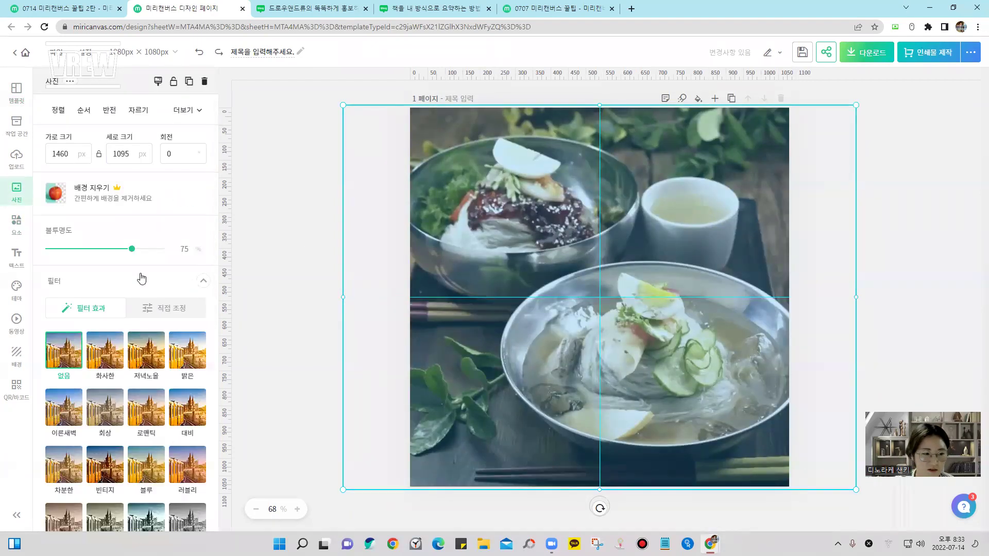
# Adjust the cold noodle photo manually to brightness -16, contrast -23 and saturation 33
pyautogui.click(151, 316)
pyautogui.scroll(-2, 113, 278)
pyautogui.moveTo(102, 258)
pyautogui.mouseDown()
pyautogui.moveTo(125, 265)
pyautogui.moveTo(88, 252)
pyautogui.moveTo(95, 257)
pyautogui.mouseUp()
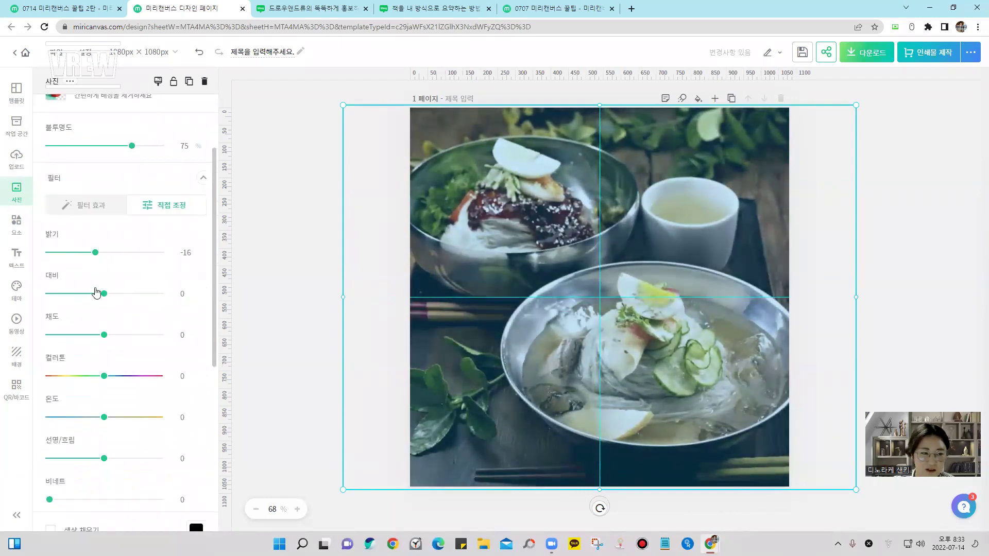
pyautogui.moveTo(99, 299); pyautogui.dragTo(123, 355)
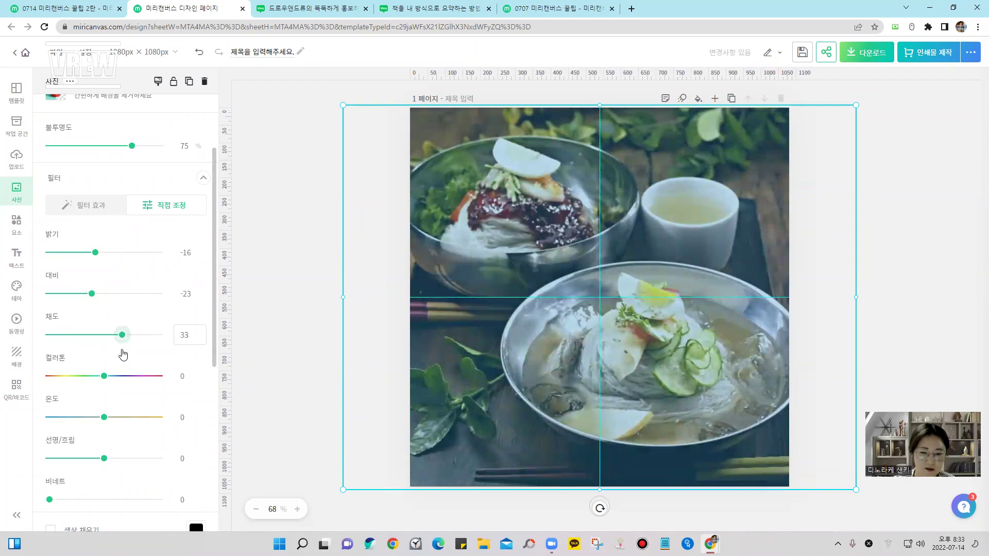
pyautogui.click(294, 309)
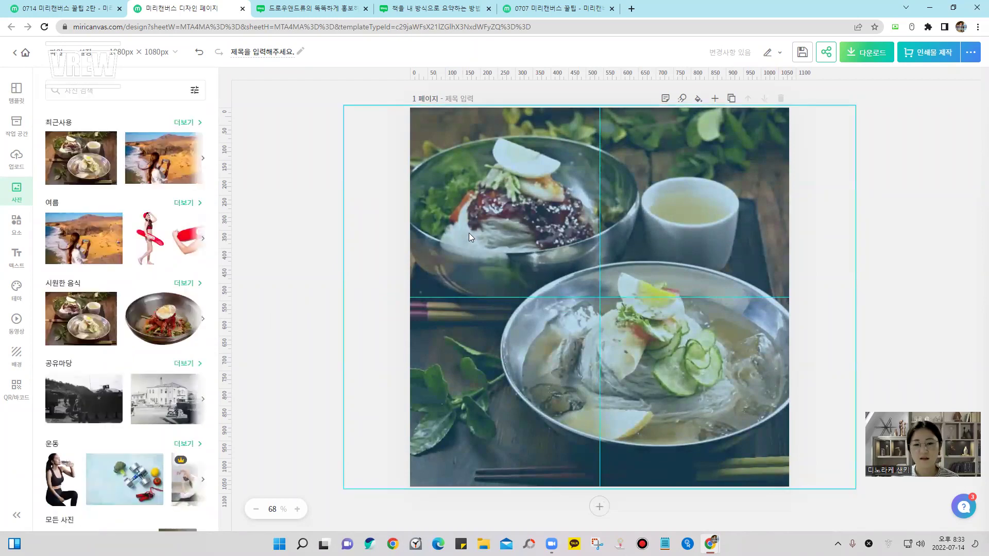
pyautogui.click(591, 336)
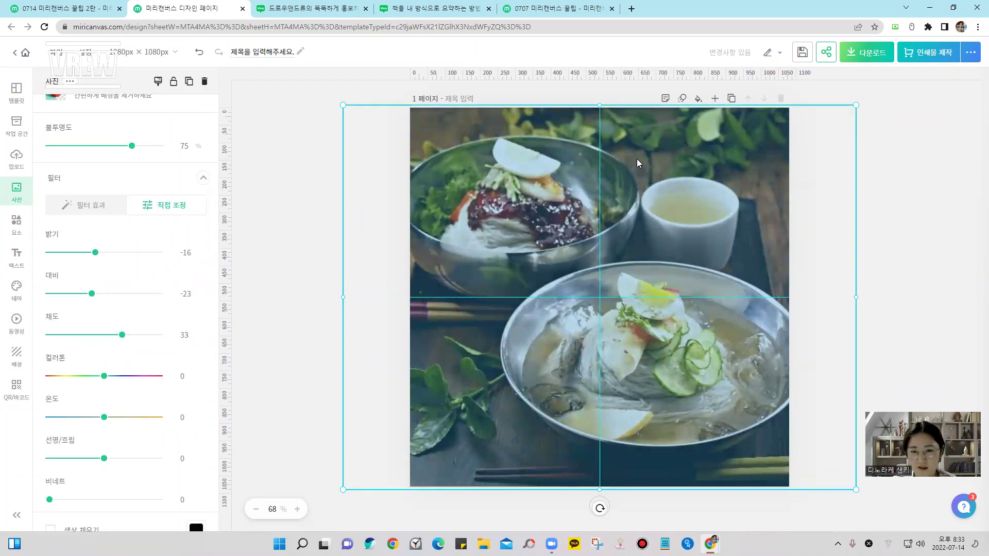
# Check the web download options for the page with the JPG and PDF file formats, and close them
pyautogui.click(867, 63)
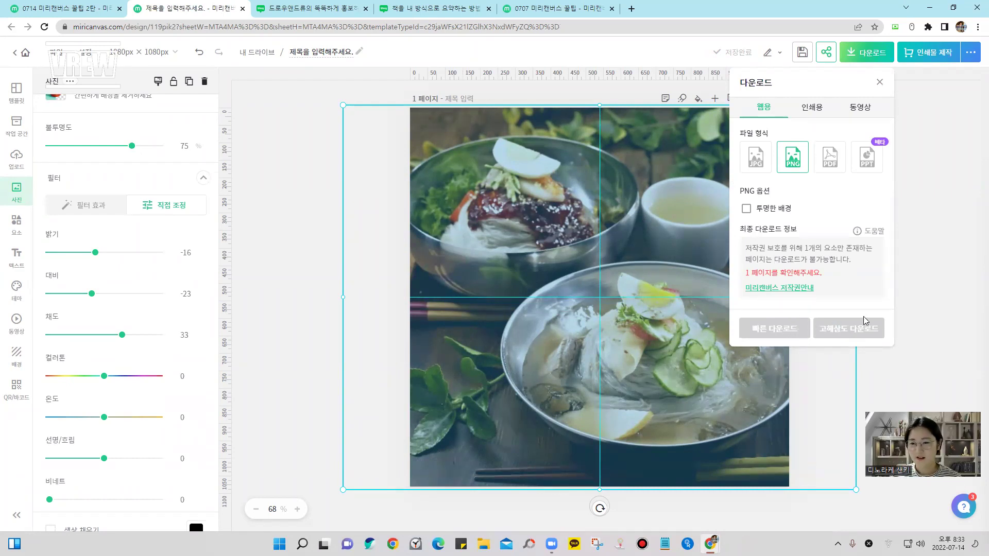
pyautogui.click(755, 157)
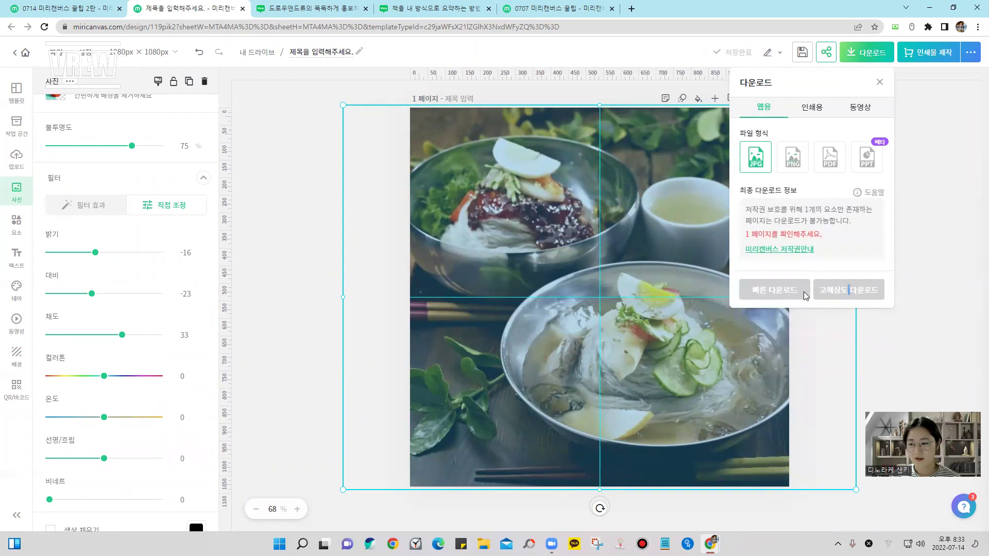
pyautogui.click(826, 169)
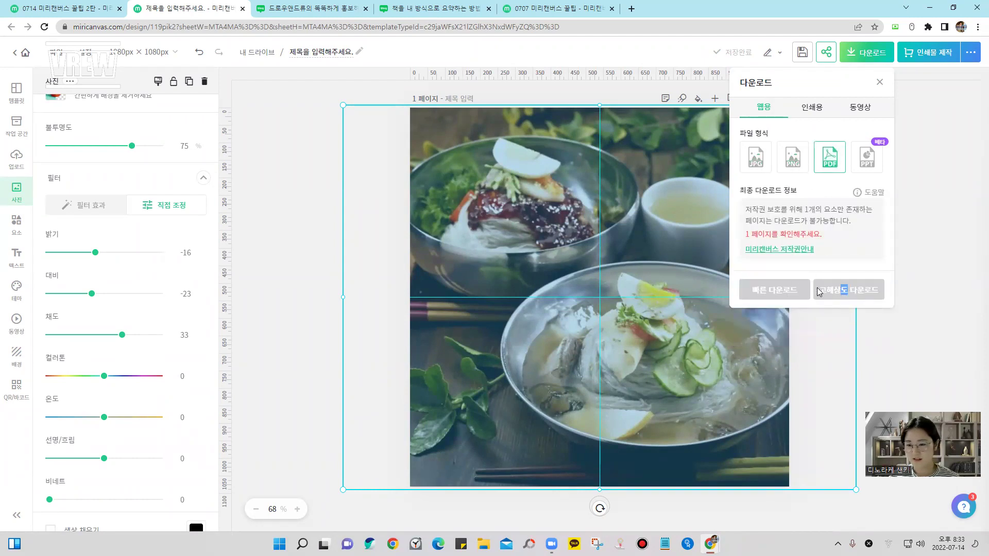
pyautogui.click(935, 256)
pyautogui.click(875, 241)
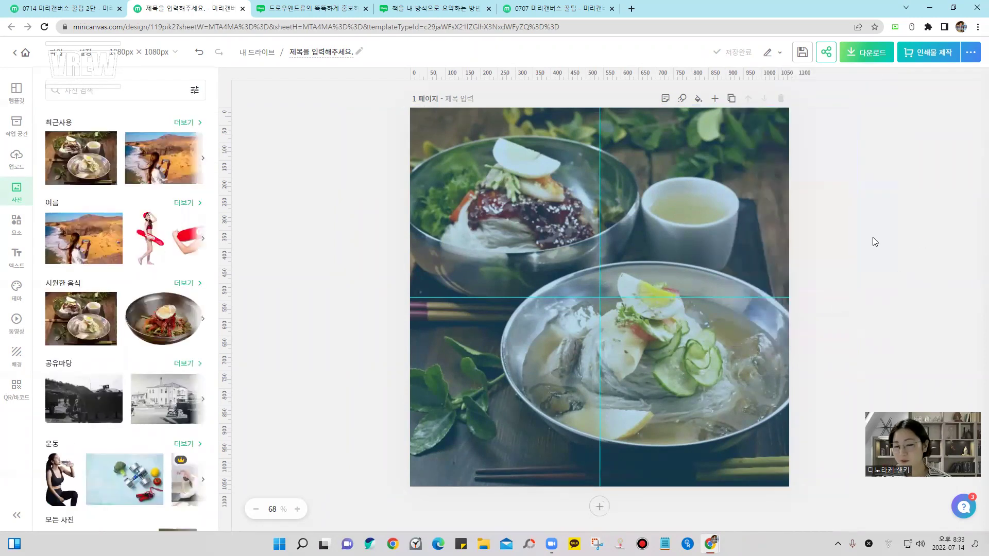
pyautogui.click(433, 336)
pyautogui.click(294, 222)
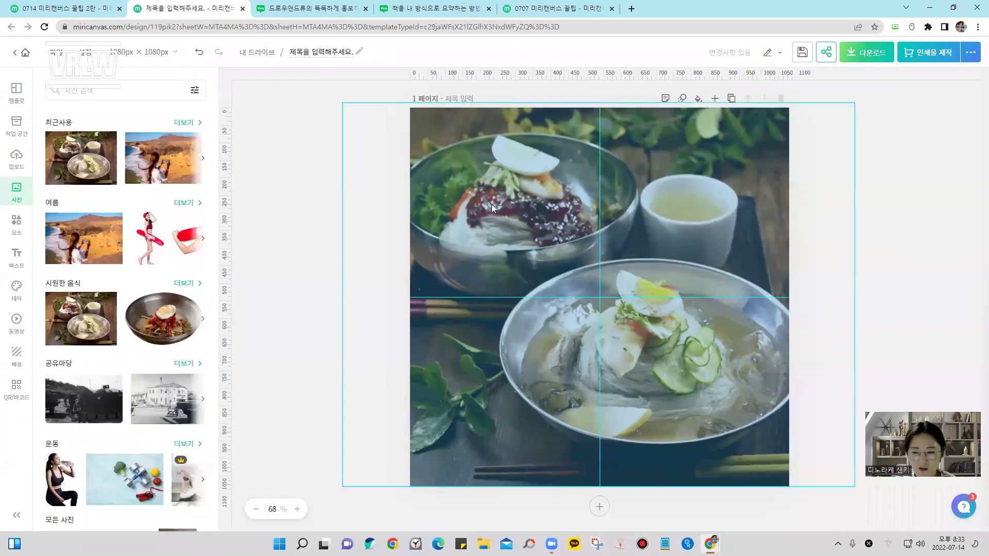
# Shift the cold noodle photo to expose the blue background at the page's upper and left edges, and add a second page
pyautogui.moveTo(453, 212); pyautogui.dragTo(535, 213)
pyautogui.moveTo(522, 143); pyautogui.dragTo(481, 191)
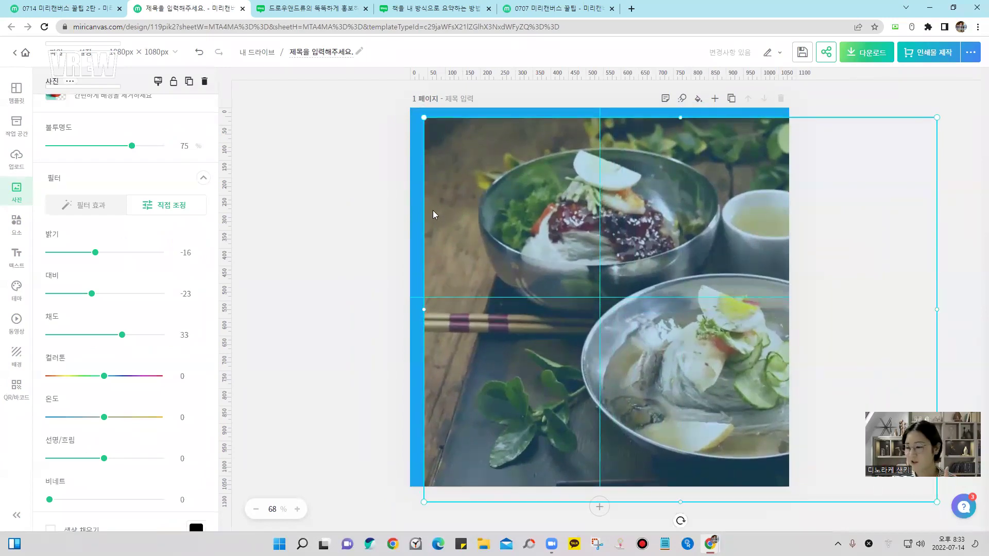
pyautogui.click(17, 223)
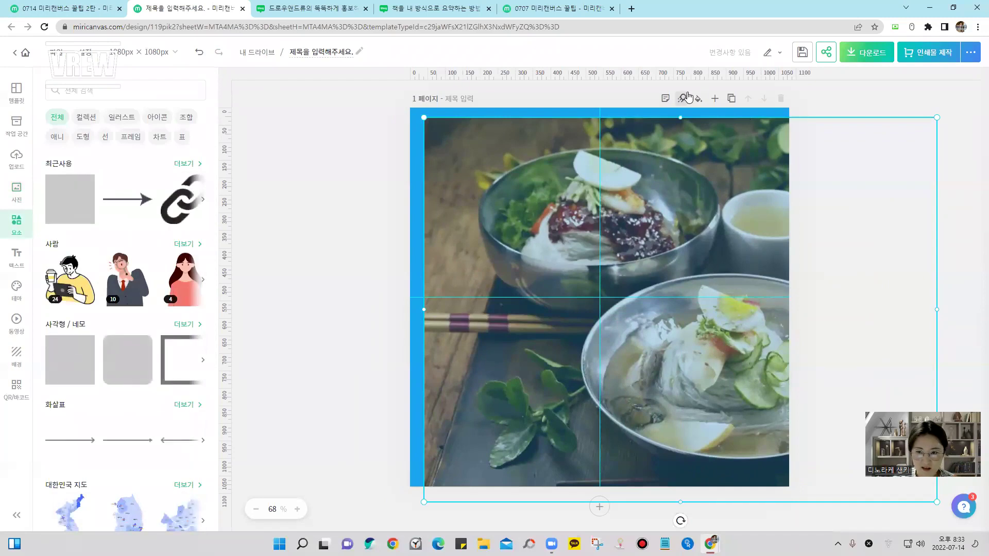
pyautogui.click(715, 99)
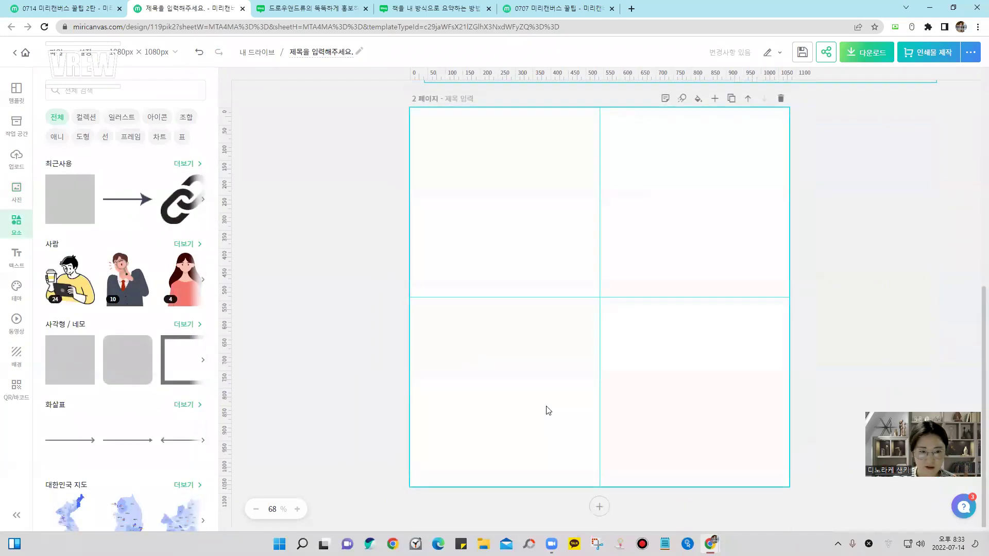
# Open the 비즈니스 직장인 일러스트 collection and place the businessman with a magnifying glass on page 2
pyautogui.click(16, 222)
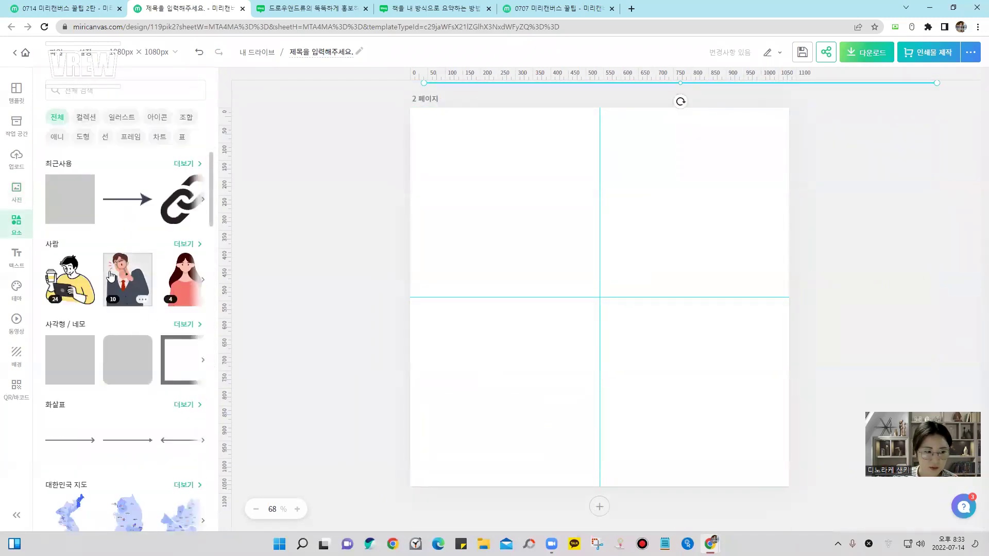
pyautogui.click(163, 303)
pyautogui.click(675, 398)
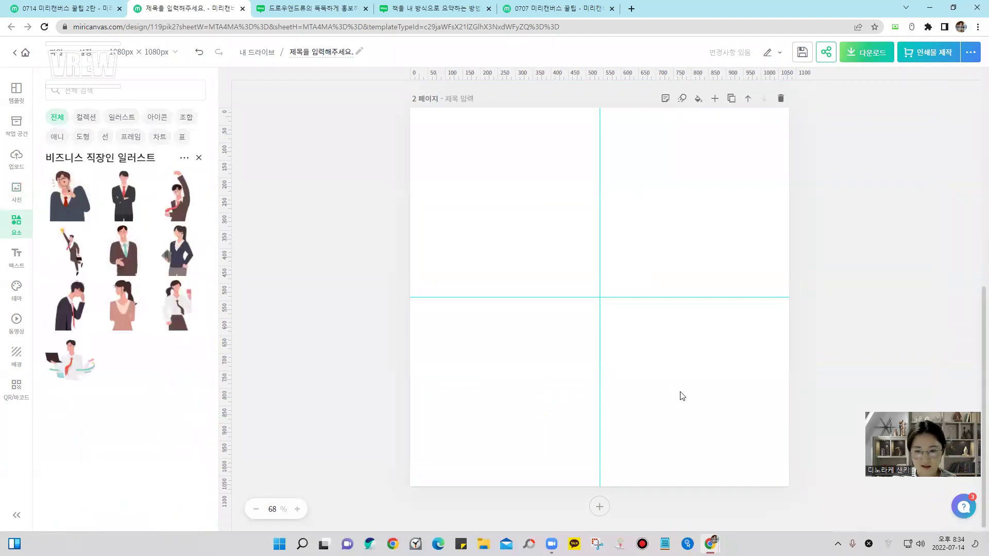
pyautogui.scroll(5, 674, 391)
pyautogui.moveTo(669, 391); pyautogui.dragTo(611, 400)
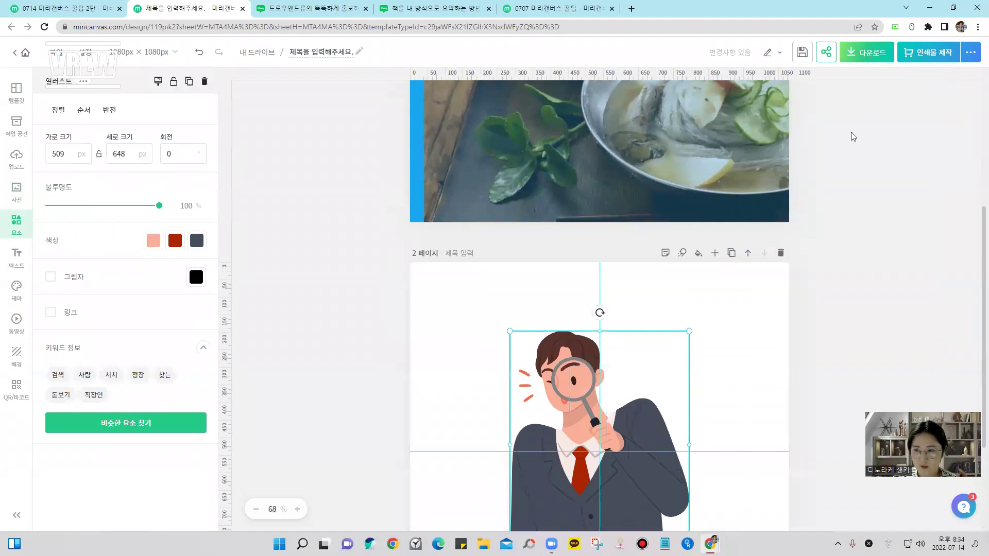
pyautogui.scroll(-3, 721, 342)
pyautogui.click(506, 125)
# Check the PNG web download options for page 2 only, and close them
pyautogui.click(875, 54)
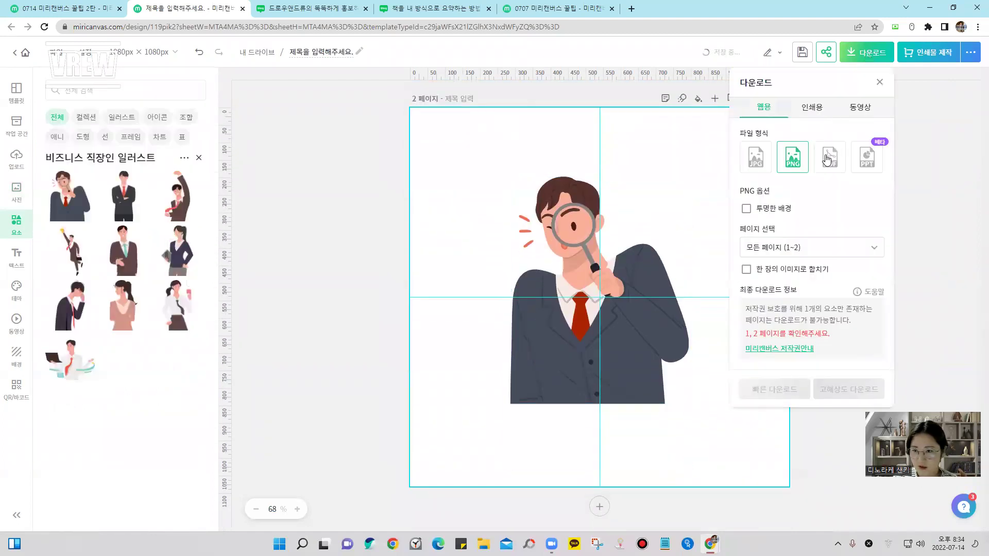
pyautogui.click(768, 251)
pyautogui.click(756, 276)
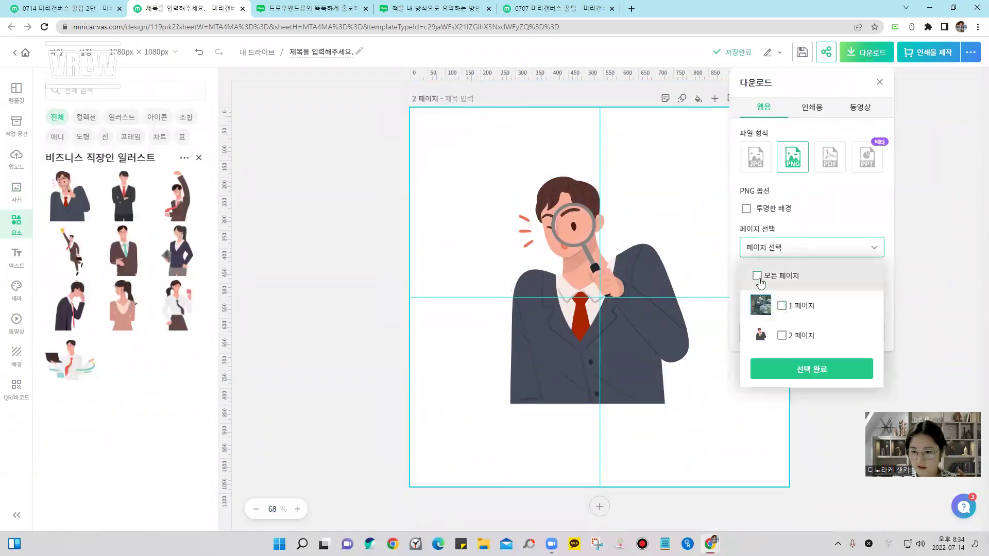
pyautogui.click(782, 335)
pyautogui.click(804, 379)
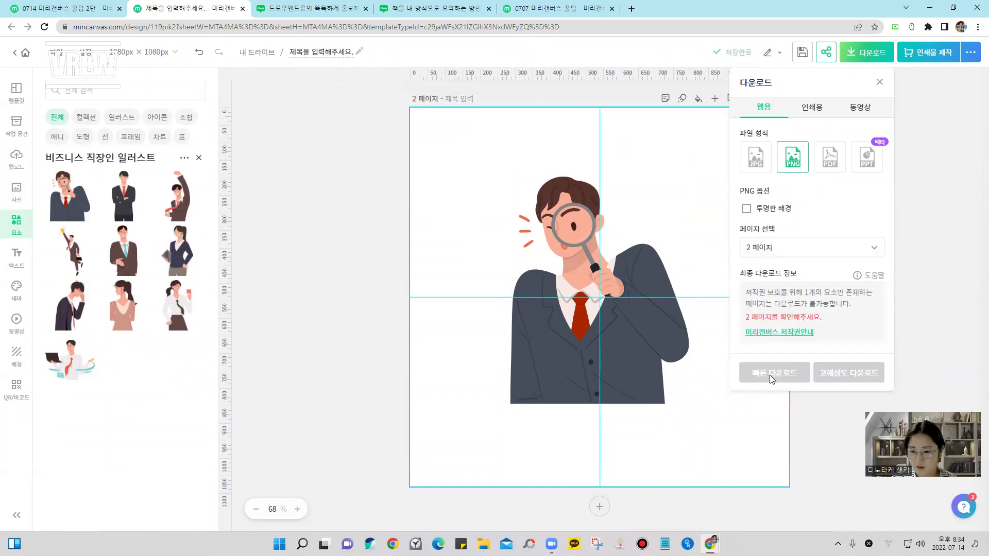
pyautogui.click(686, 250)
# Check the PNG web download options for page 1 only, and close them
pyautogui.scroll(7, 685, 287)
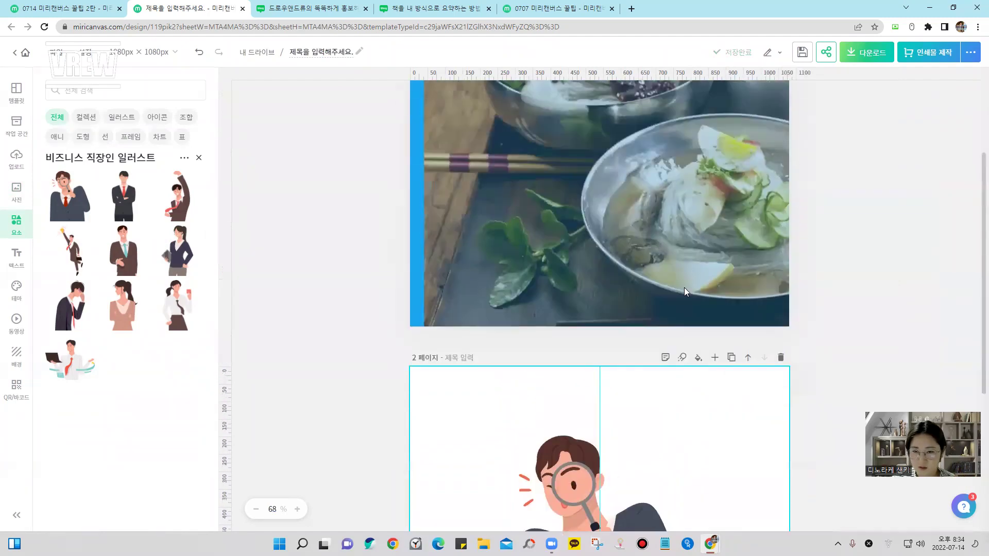
pyautogui.click(564, 238)
pyautogui.scroll(2, 562, 299)
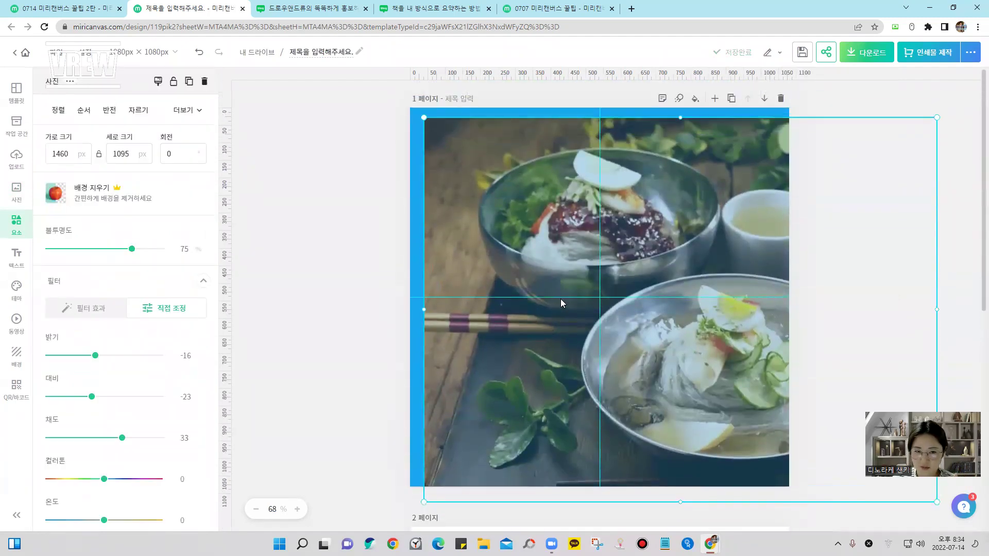
pyautogui.click(863, 52)
pyautogui.click(777, 252)
pyautogui.click(768, 305)
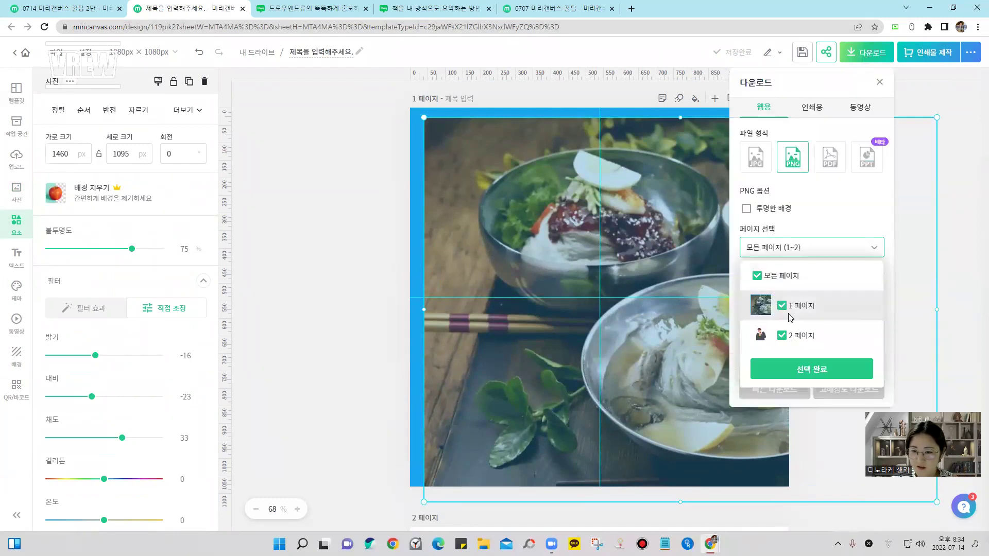
pyautogui.click(766, 301)
pyautogui.click(757, 276)
pyautogui.click(757, 278)
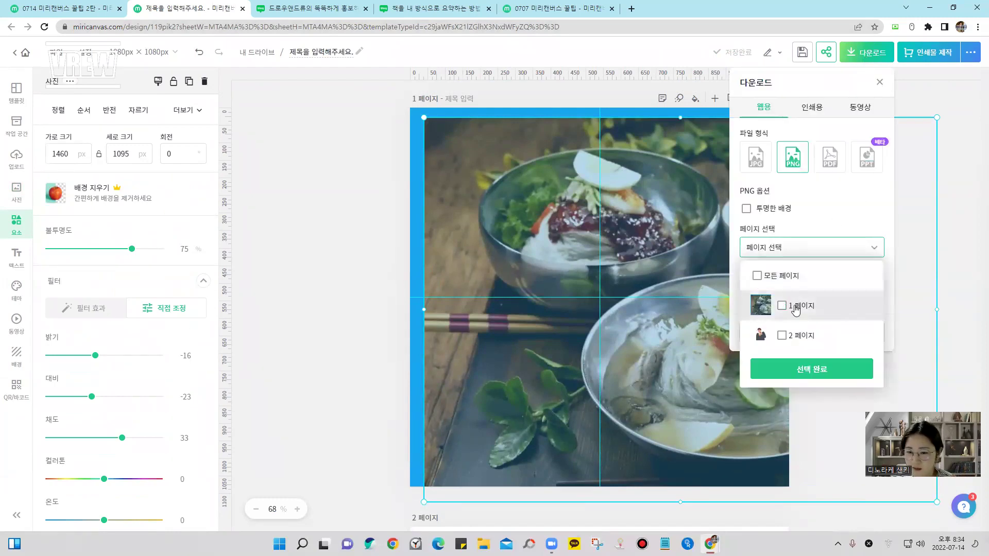
pyautogui.click(796, 305)
pyautogui.click(799, 356)
pyautogui.click(571, 331)
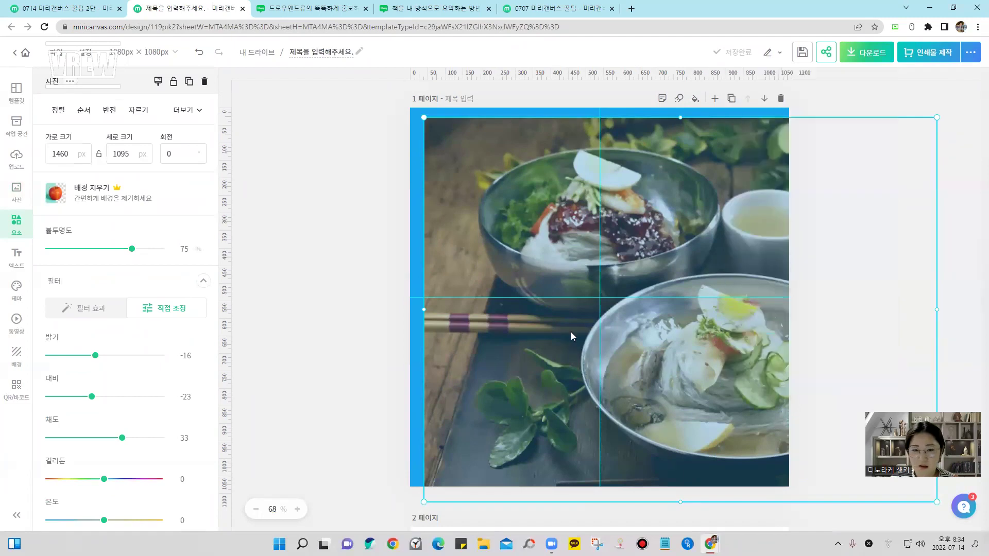
# Reposition the cold noodle photo on page 1 so that it covers the whole blue background again
pyautogui.moveTo(554, 318); pyautogui.dragTo(493, 243)
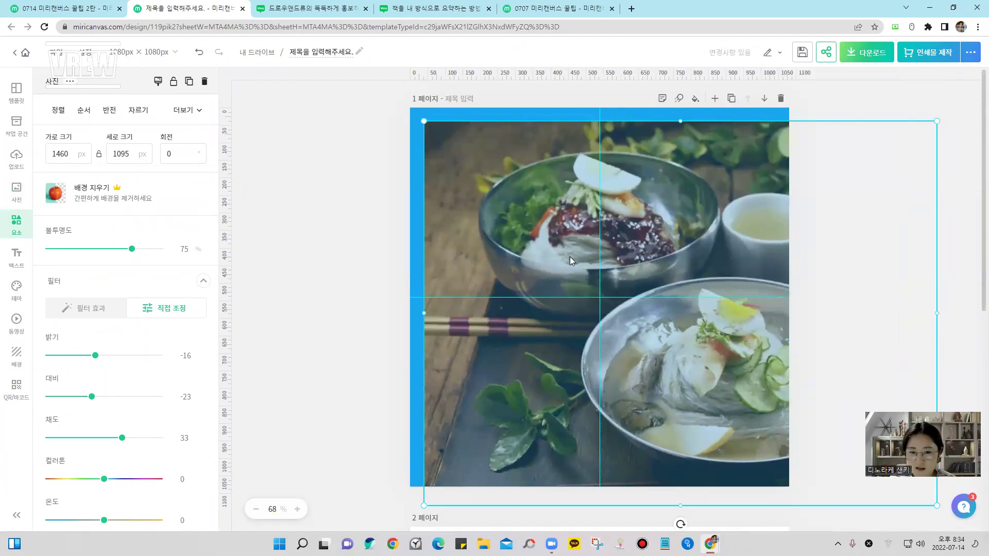
pyautogui.click(409, 139)
pyautogui.click(479, 233)
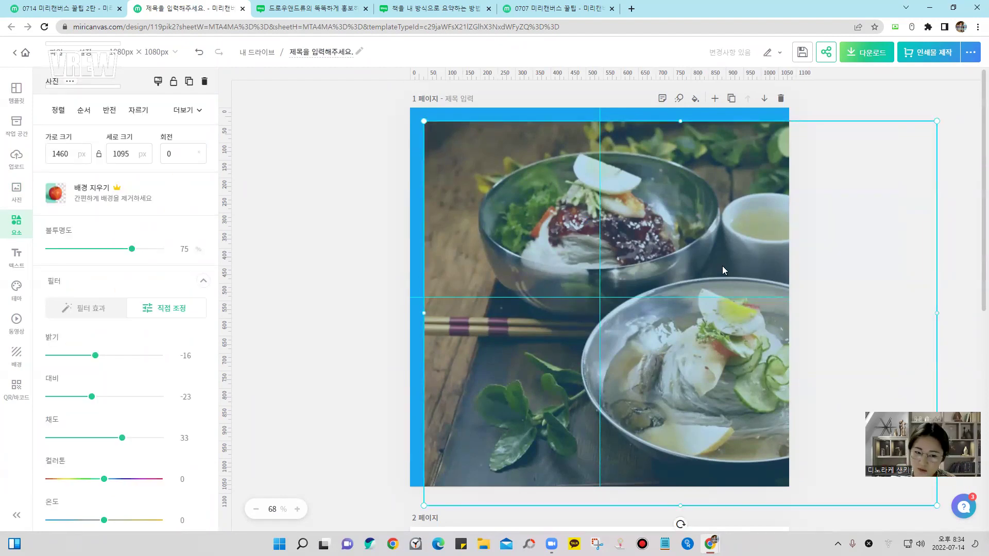
pyautogui.click(570, 106)
pyautogui.click(555, 230)
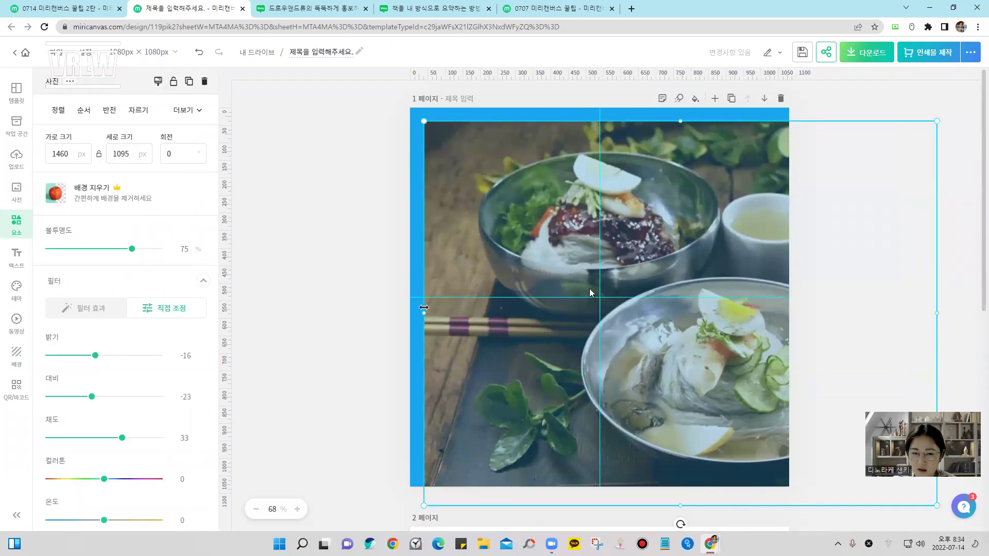
pyautogui.moveTo(589, 293); pyautogui.dragTo(566, 266)
pyautogui.click(946, 240)
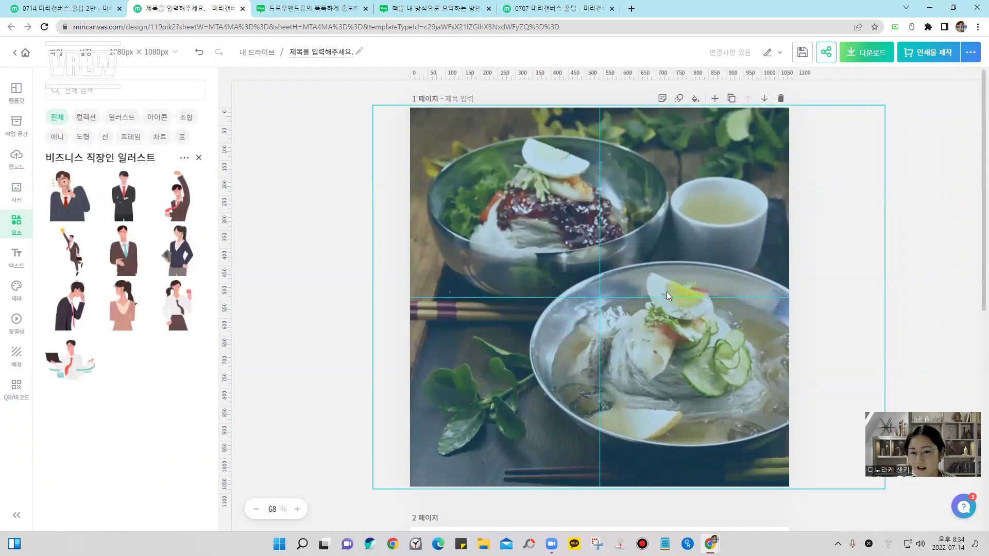
# Move the businessman illustration on page 2 slightly down and to the right, and deselect it
pyautogui.scroll(-7, 588, 415)
pyautogui.scroll(-1, 575, 395)
pyautogui.click(575, 396)
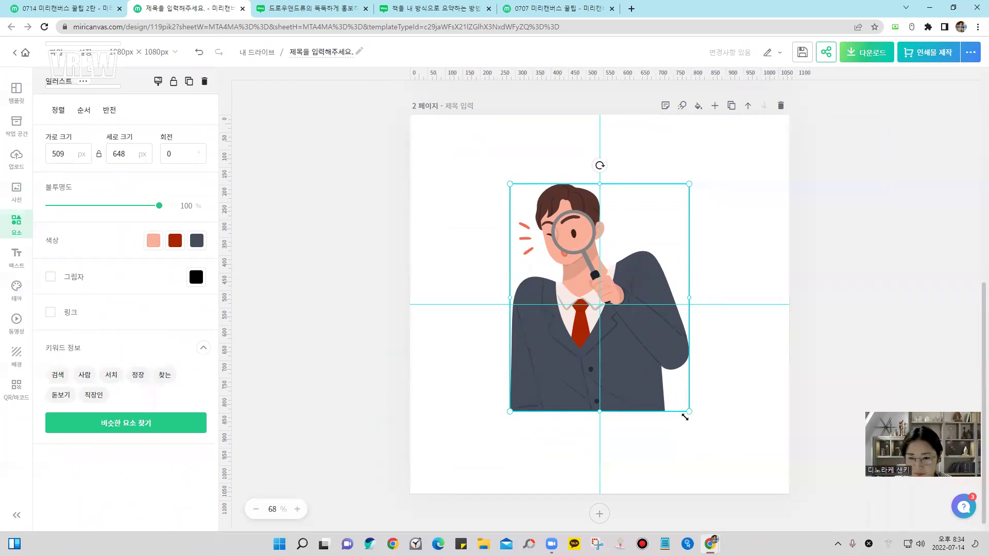
pyautogui.moveTo(645, 374); pyautogui.dragTo(650, 382)
pyautogui.press('Escape')
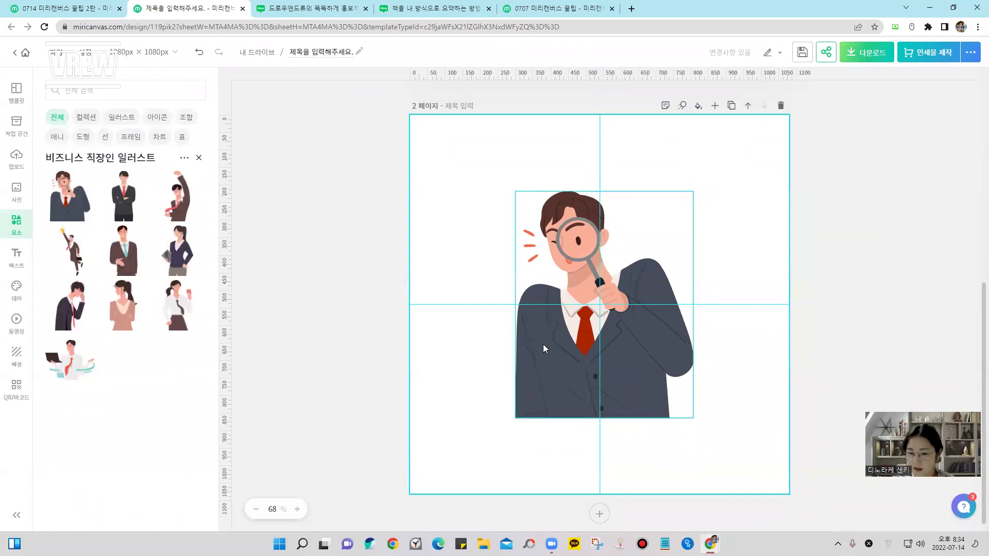
pyautogui.moveTo(736, 221); pyautogui.dragTo(633, 345)
pyautogui.click(745, 420)
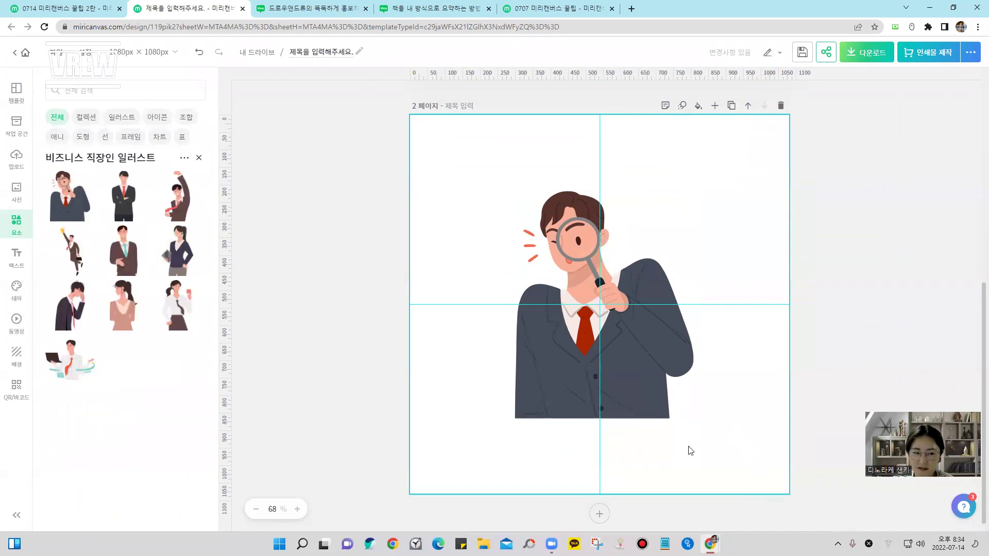
pyautogui.moveTo(736, 467); pyautogui.dragTo(613, 409)
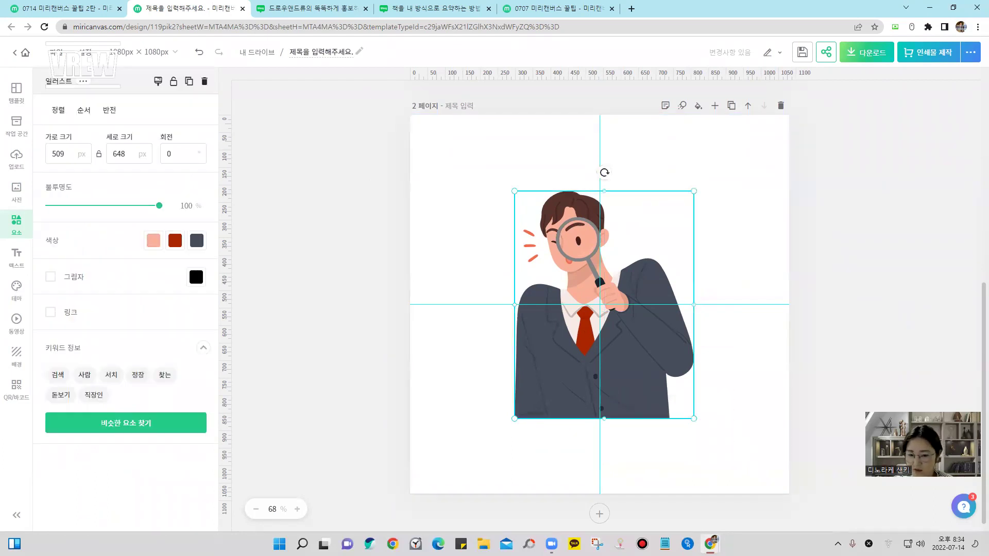
pyautogui.click(622, 451)
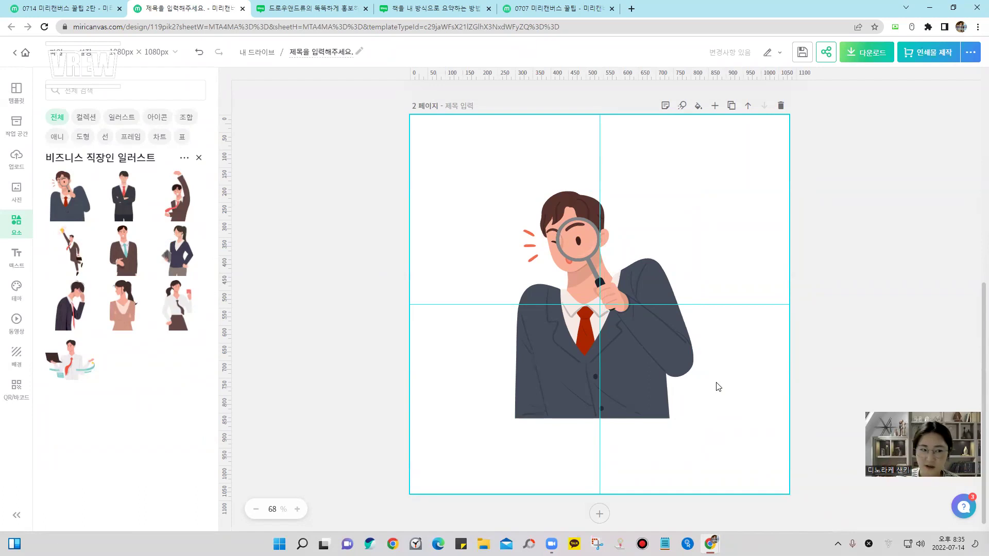
# Add the summer beach photo to page 2 and bring the businessman illustration in front of it
pyautogui.click(679, 380)
pyautogui.click(11, 192)
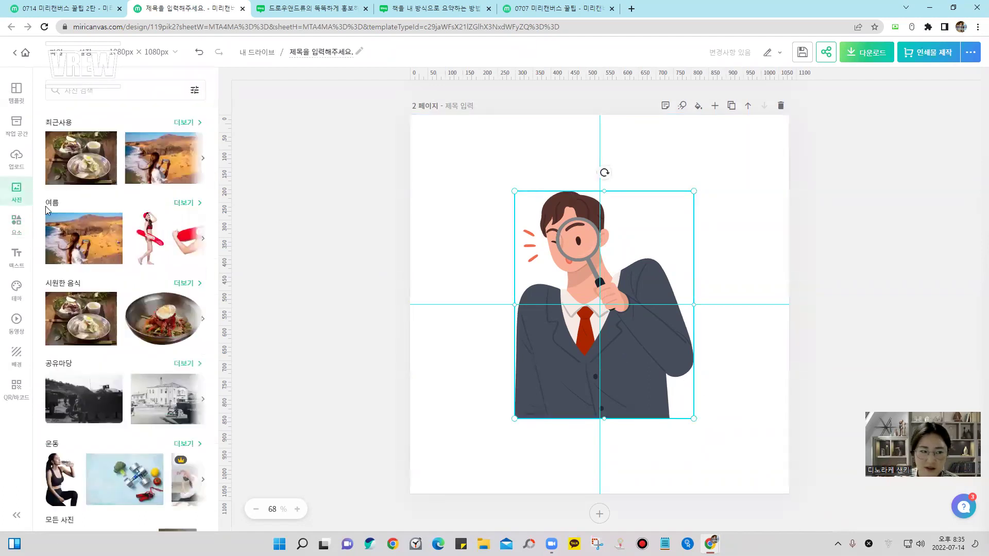
pyautogui.click(98, 231)
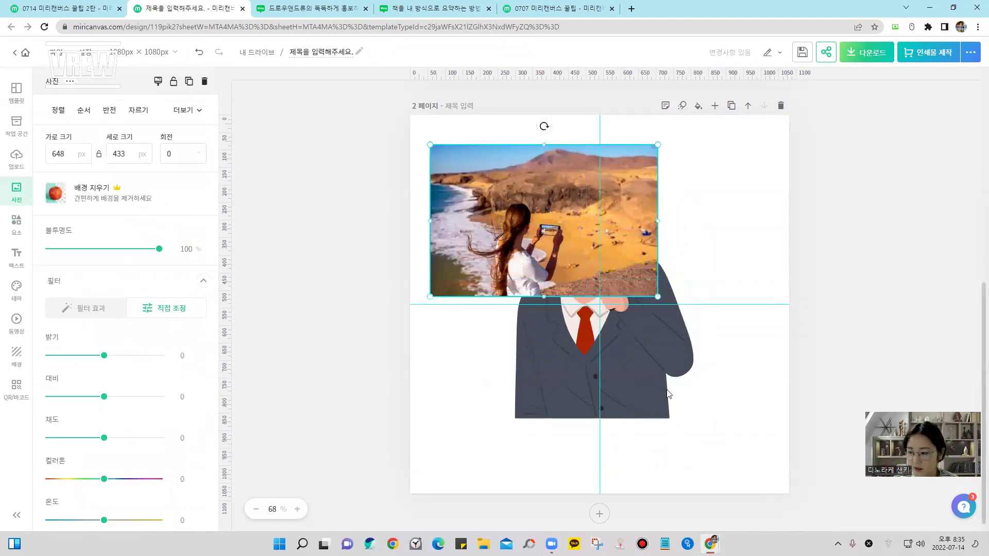
pyautogui.click(679, 439)
pyautogui.click(647, 406)
pyautogui.hotkey('ctrl', ']')
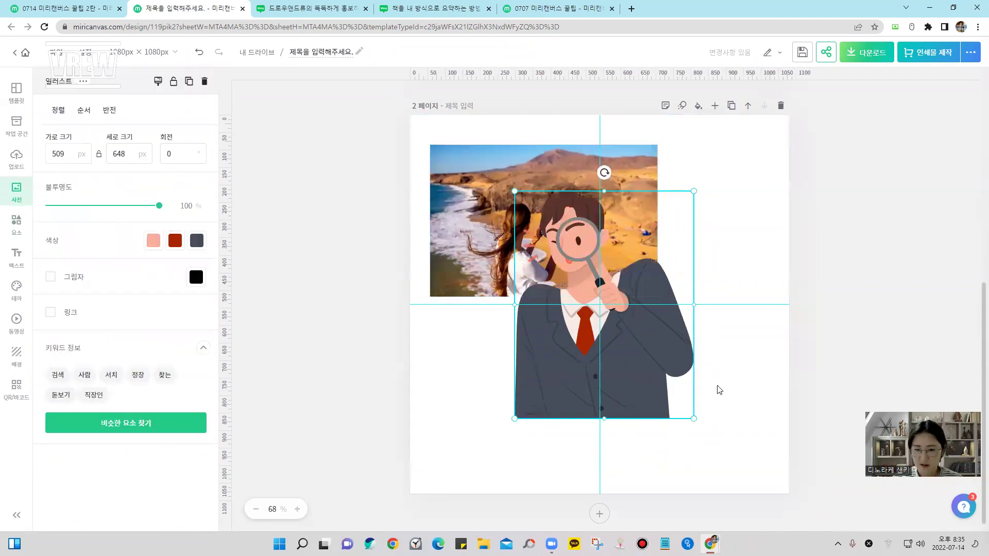
# Move the businessman illustration right and slightly up so it no longer covers the woman in the beach photo
pyautogui.click(440, 264)
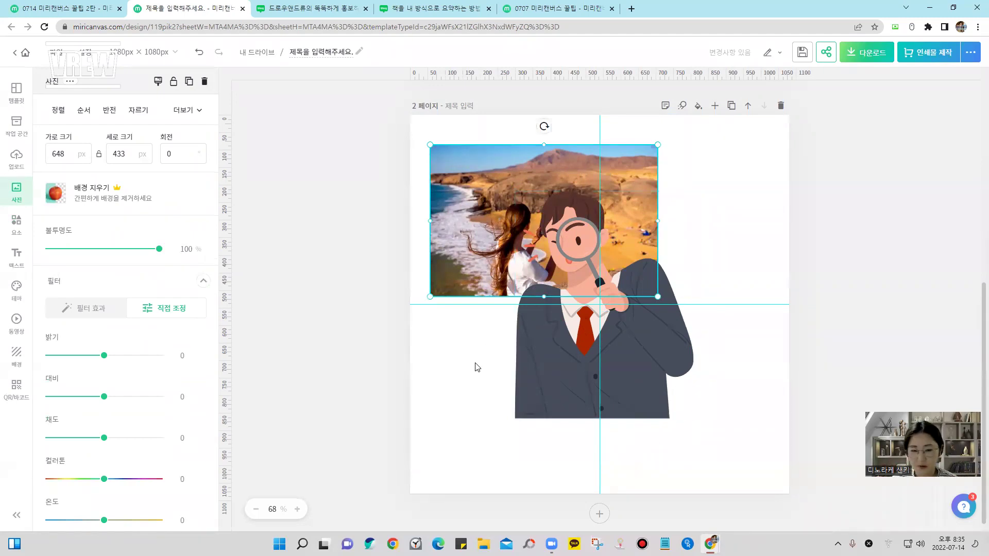
pyautogui.moveTo(474, 363); pyautogui.dragTo(683, 214)
pyautogui.moveTo(779, 345); pyautogui.dragTo(743, 347)
pyautogui.moveTo(736, 434); pyautogui.dragTo(788, 161)
pyautogui.press('Escape')
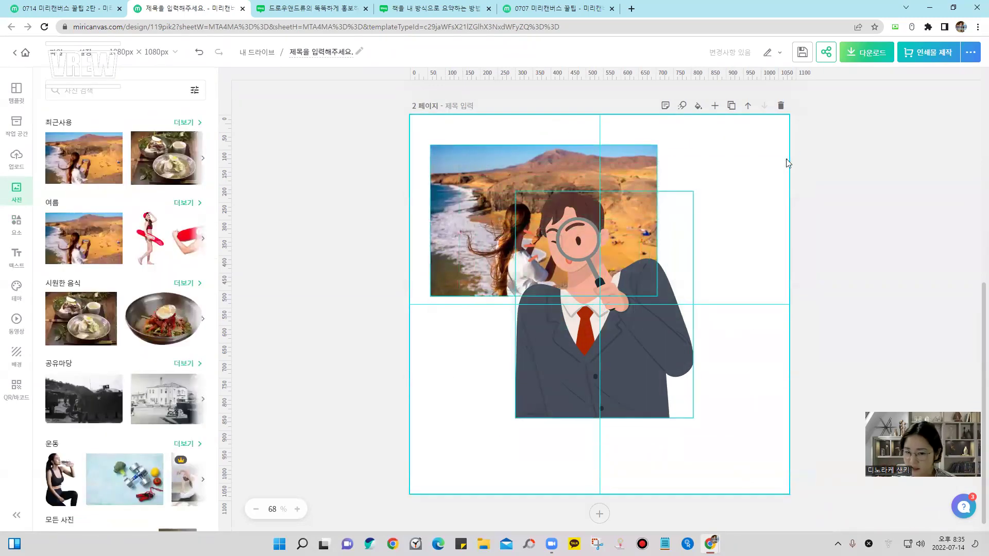
pyautogui.click(719, 190)
pyautogui.moveTo(614, 415); pyautogui.dragTo(675, 397)
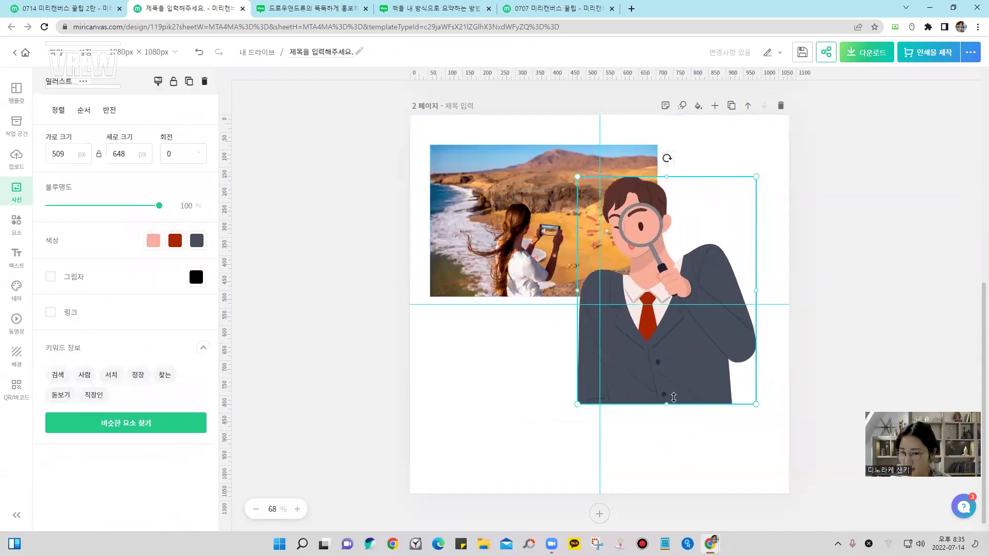
pyautogui.click(519, 397)
pyautogui.moveTo(472, 360); pyautogui.dragTo(703, 228)
pyautogui.click(611, 460)
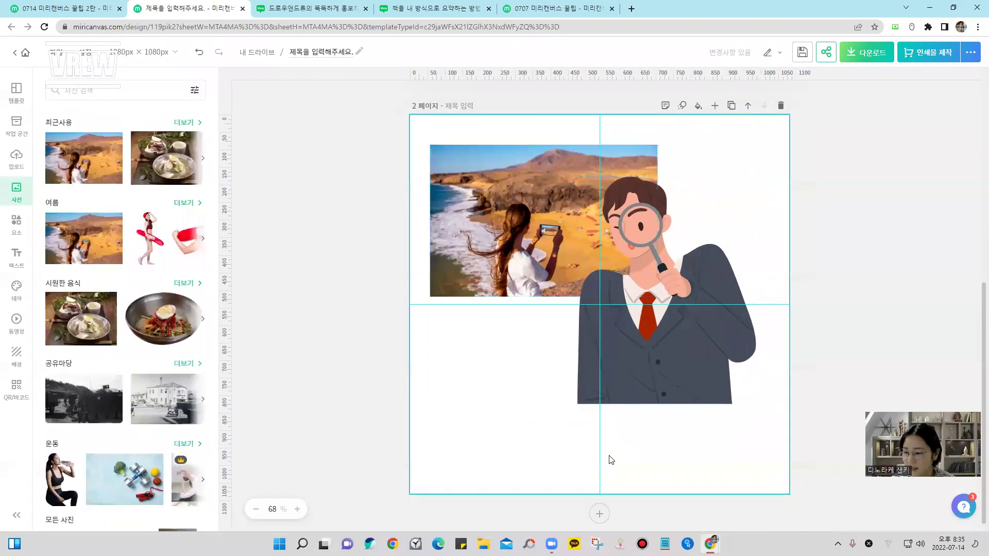
# Enlarge the beach photo so that it reaches the upper-left corner of page 2
pyautogui.click(469, 274)
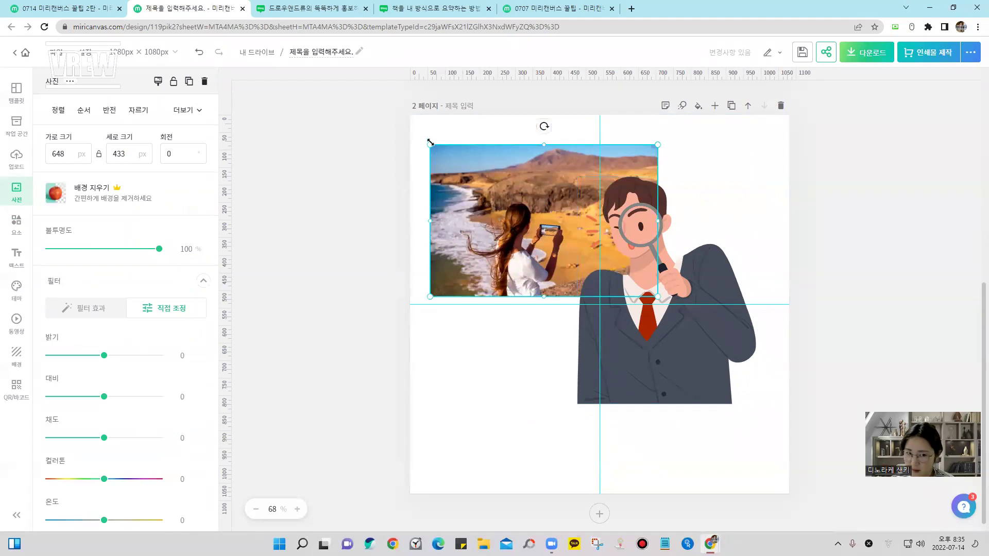
pyautogui.moveTo(430, 144); pyautogui.dragTo(400, 107)
pyautogui.click(521, 315)
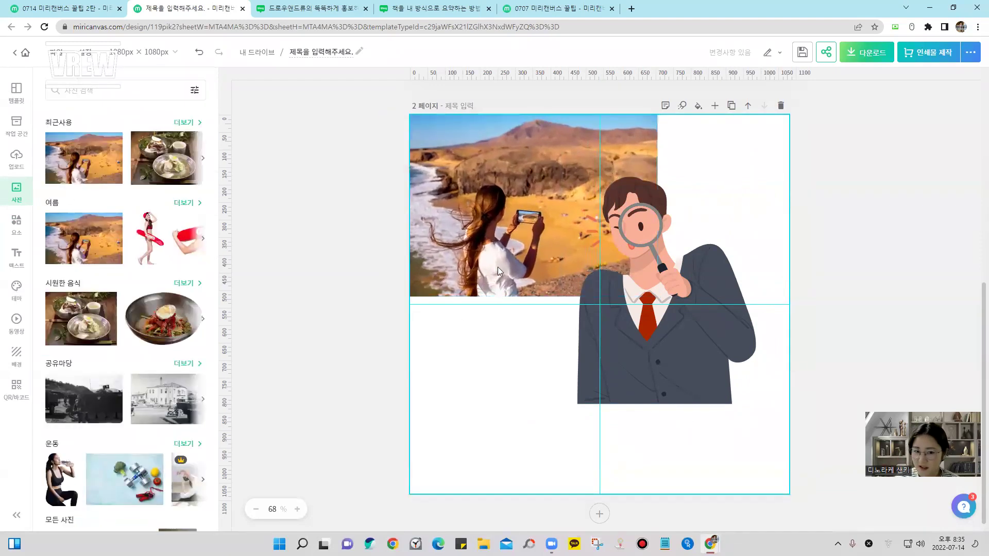
# Delete the beach photo from page 2 and move the businessman illustration back near the page's centre
pyautogui.moveTo(338, 219); pyautogui.dragTo(202, 268)
pyautogui.click(675, 309)
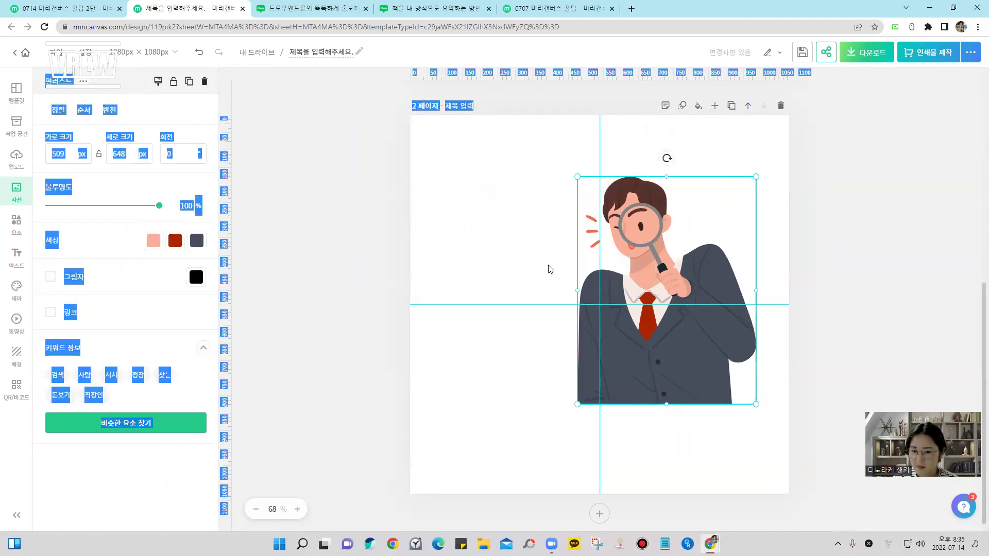
pyautogui.moveTo(650, 347); pyautogui.dragTo(539, 355)
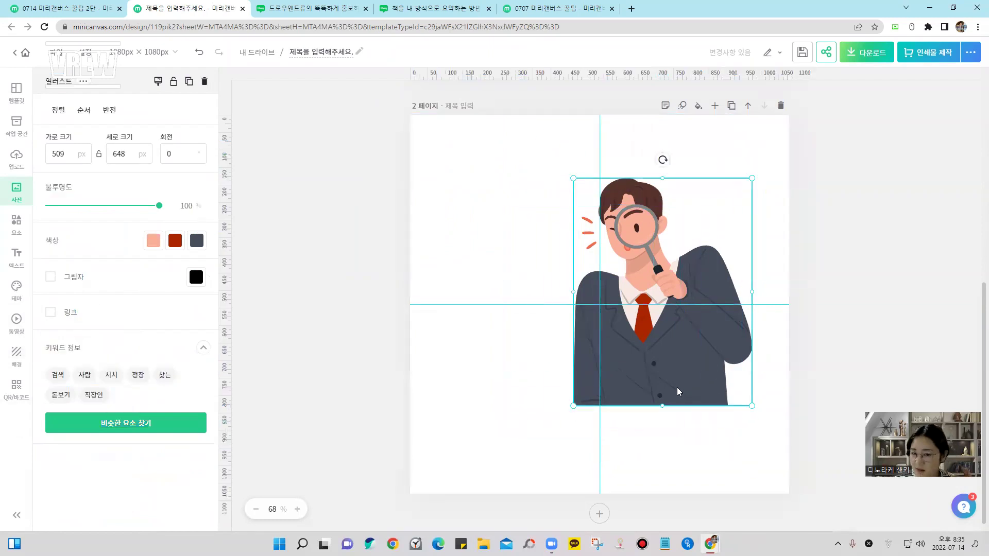
pyautogui.moveTo(677, 392); pyautogui.dragTo(598, 419)
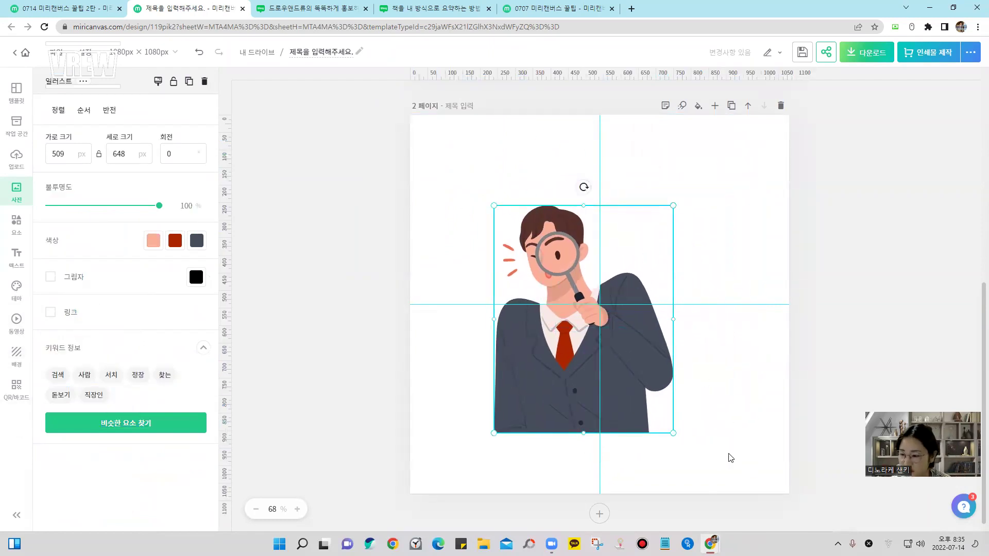
# Enlarge the magnifying-glass businessman to 653 × 831 px and place him near the lower middle of page 2
pyautogui.moveTo(593, 378); pyautogui.dragTo(629, 392)
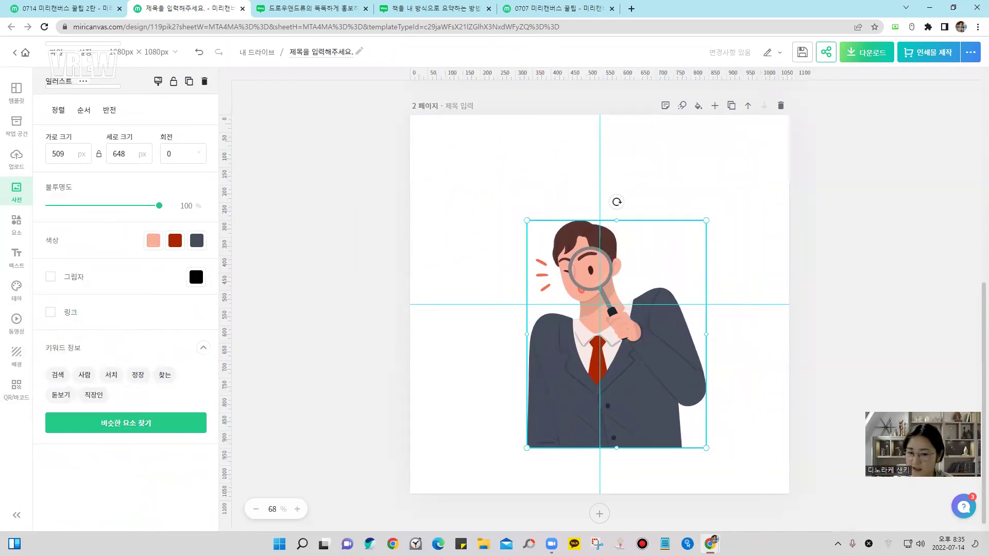
pyautogui.moveTo(705, 223); pyautogui.dragTo(763, 162)
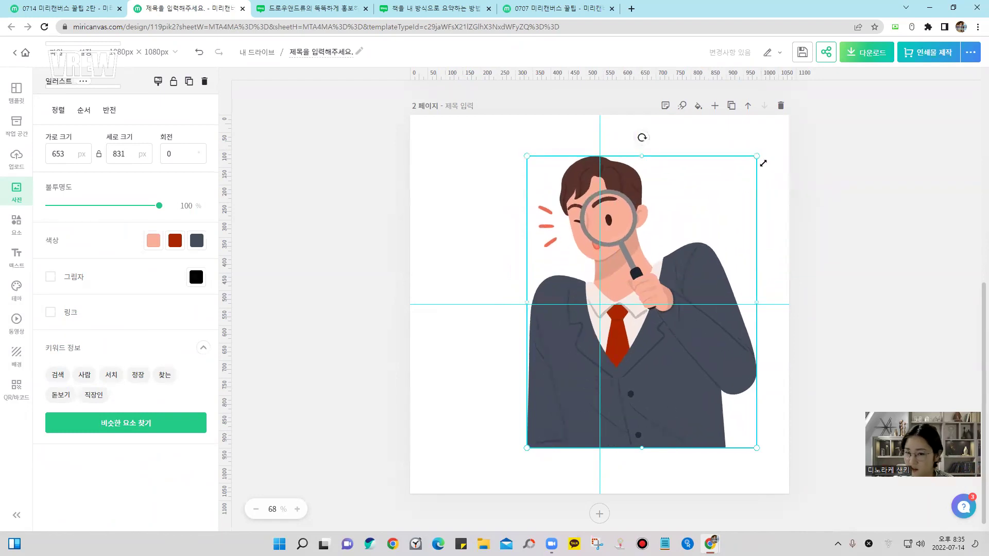
pyautogui.moveTo(679, 350); pyautogui.dragTo(646, 353)
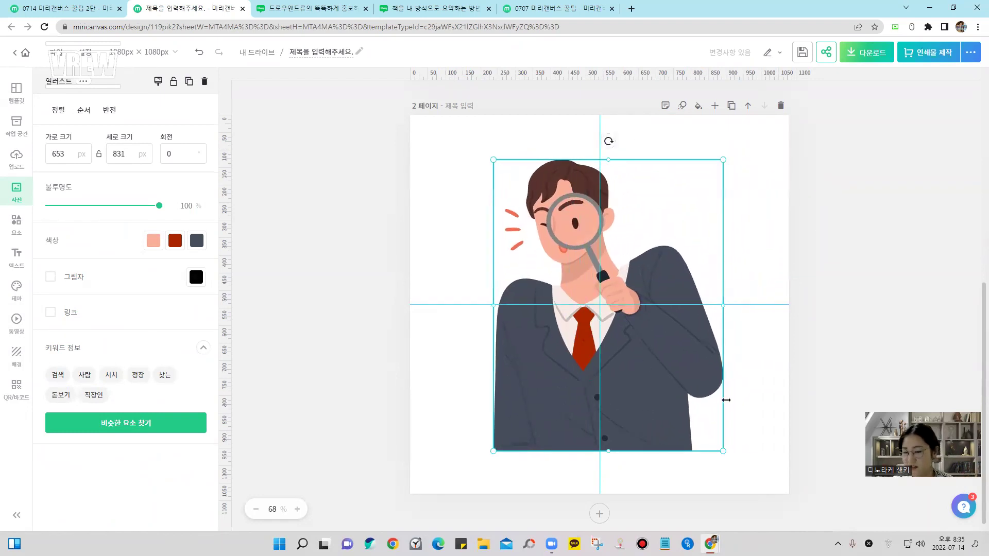
pyautogui.click(747, 453)
pyautogui.moveTo(647, 432); pyautogui.dragTo(647, 476)
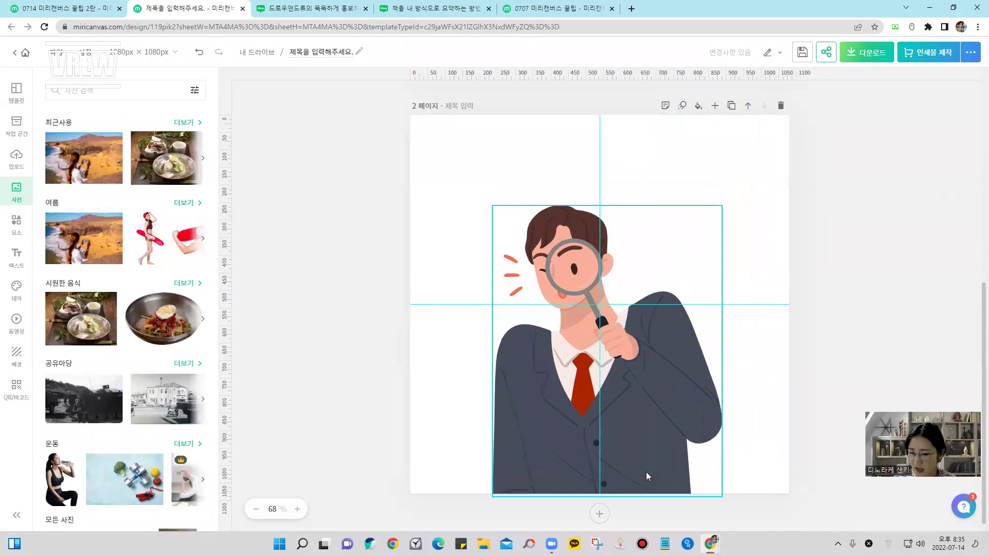
pyautogui.click(648, 476)
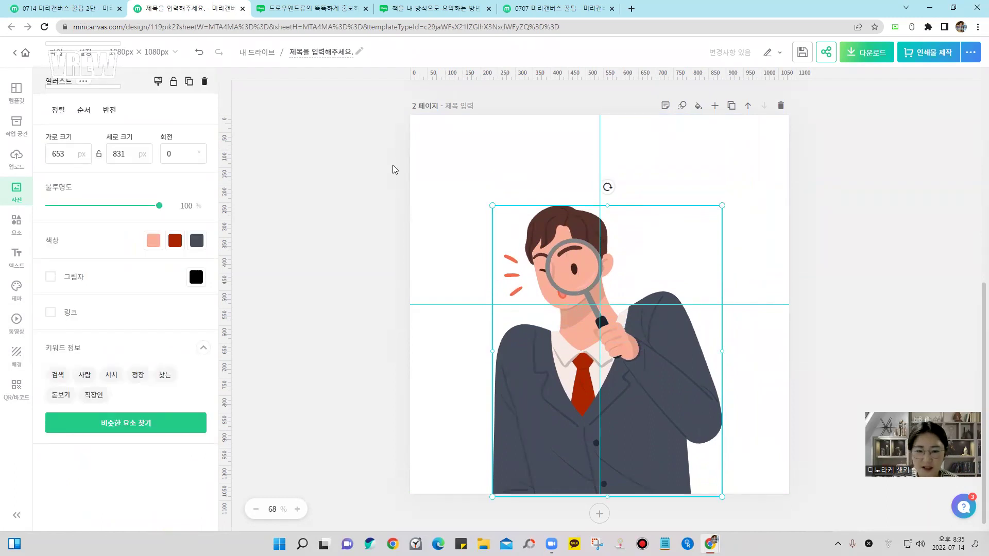
pyautogui.click(465, 144)
pyautogui.moveTo(573, 363); pyautogui.dragTo(575, 354)
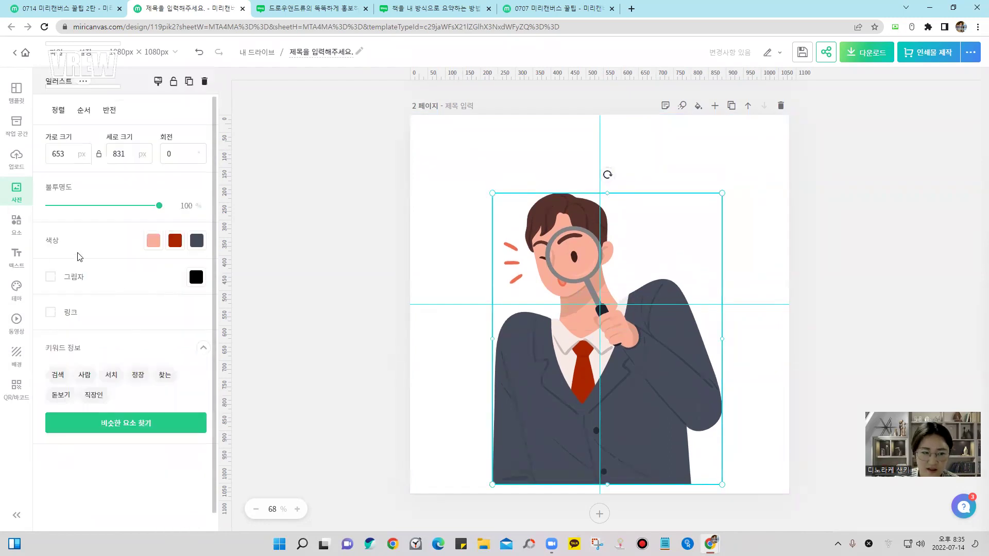
pyautogui.click(433, 351)
# Add the crossed-arms businessman at page 2's right edge, enlarge him to about 457 × 983 px, and shift the magnifying-glass man left
pyautogui.click(23, 227)
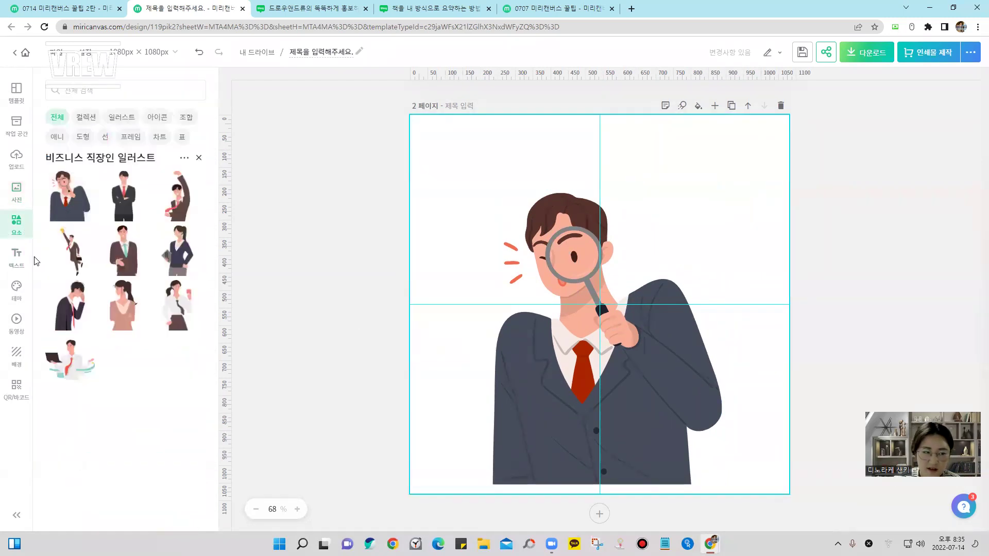
pyautogui.click(124, 196)
pyautogui.moveTo(584, 354); pyautogui.dragTo(691, 387)
pyautogui.moveTo(756, 251); pyautogui.dragTo(807, 147)
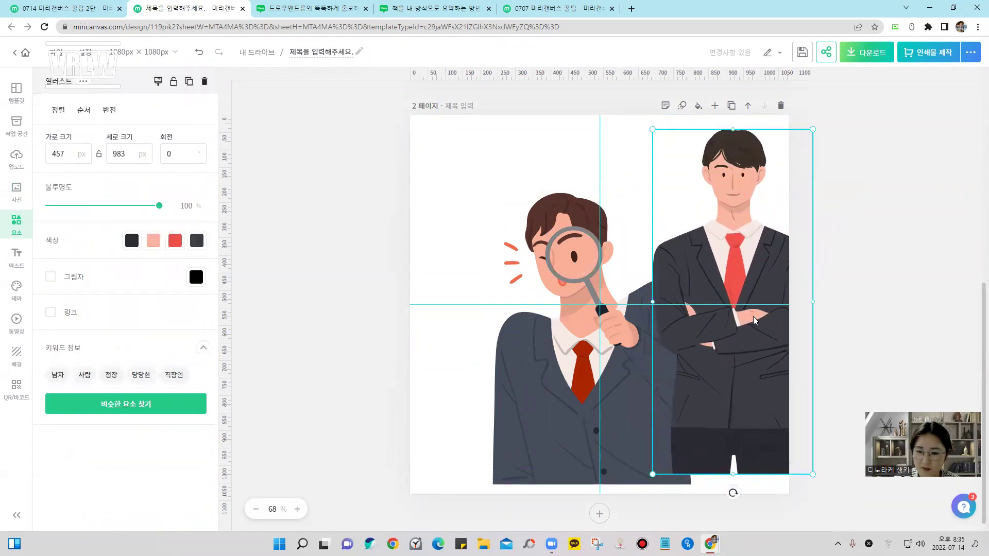
pyautogui.moveTo(560, 346); pyautogui.dragTo(511, 347)
pyautogui.click(651, 166)
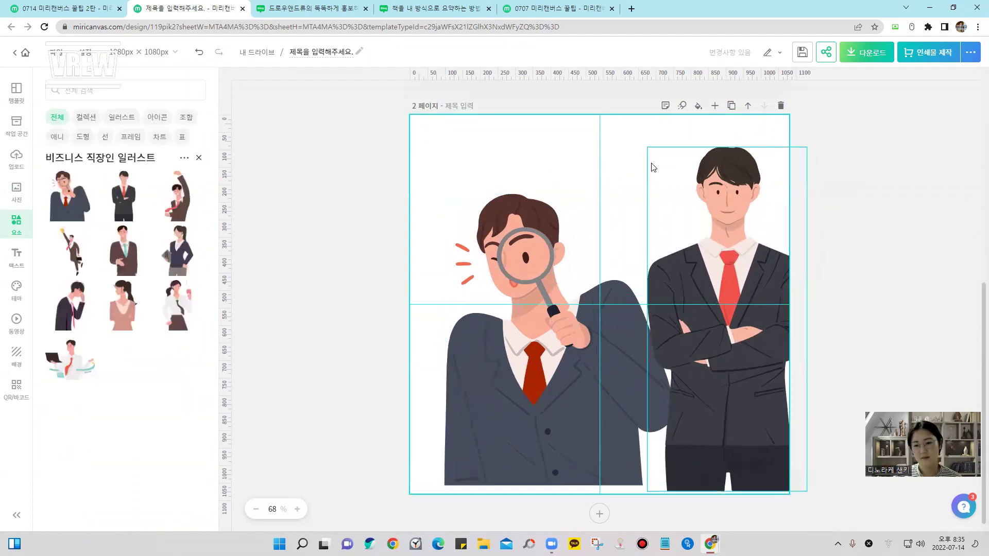
pyautogui.click(657, 280)
# Set the PNG download to page 2 only instead of page 1 and try the quick download
pyautogui.click(866, 52)
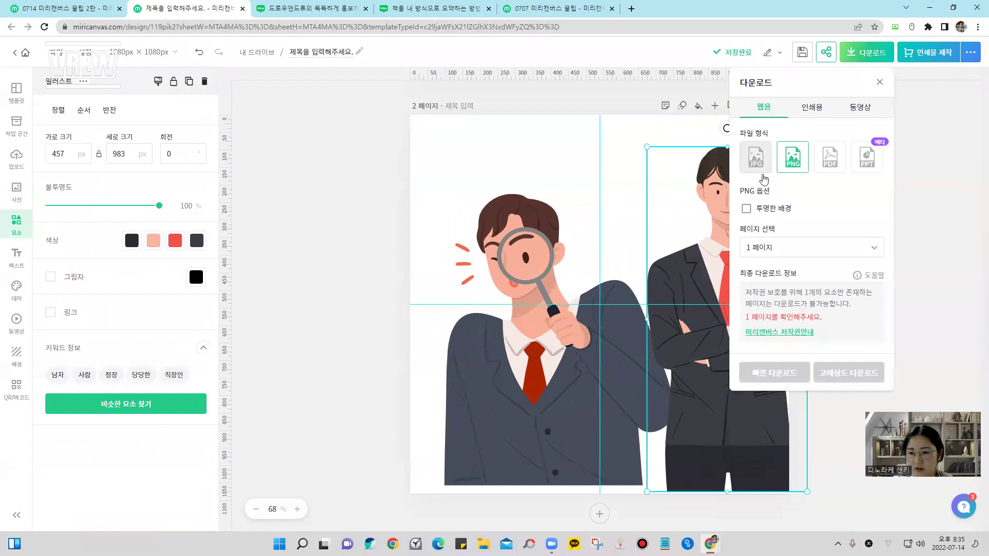
pyautogui.click(763, 255)
pyautogui.click(780, 309)
pyautogui.click(786, 337)
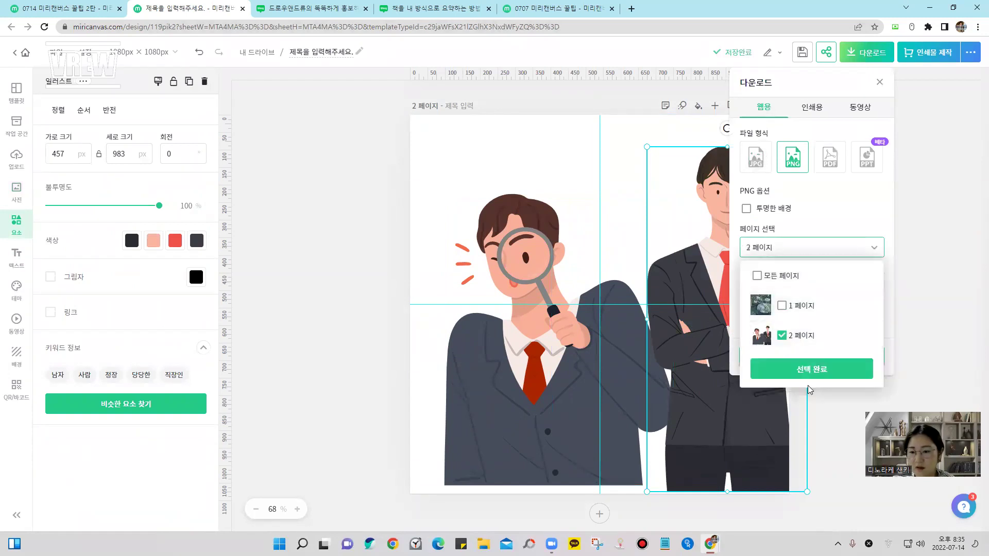
pyautogui.click(777, 366)
pyautogui.click(775, 356)
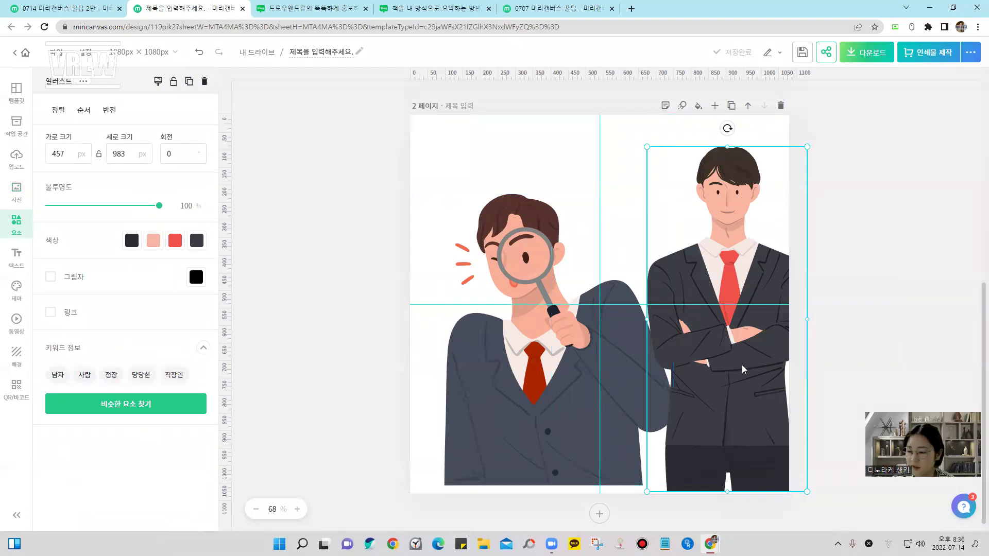
pyautogui.moveTo(736, 314); pyautogui.dragTo(723, 326)
pyautogui.press('Escape')
# Enlarge the noodle photo on page 1 slightly to 1468 × 1101 px and move it left until it is horizontally centred
pyautogui.scroll(8, 542, 356)
pyautogui.click(589, 363)
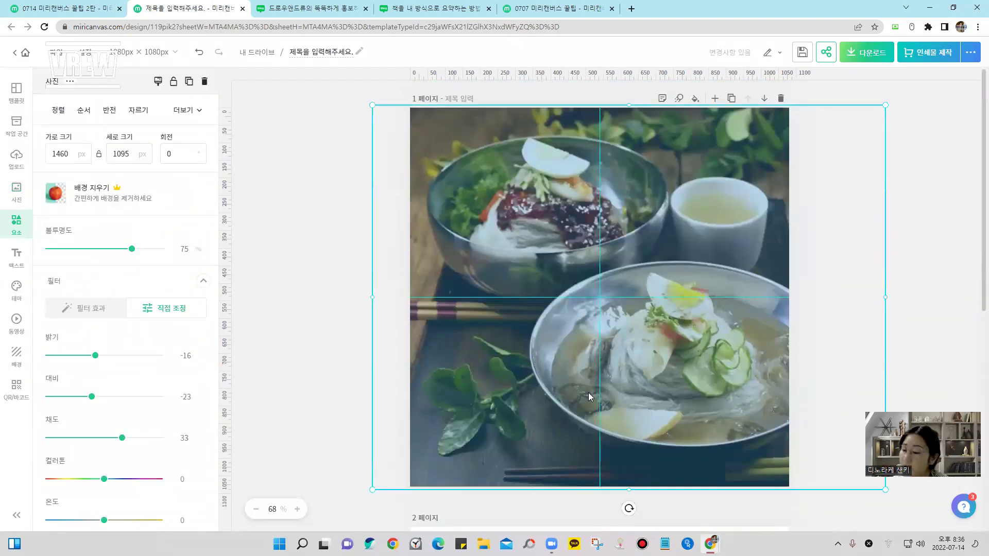
pyautogui.click(304, 246)
pyautogui.click(606, 414)
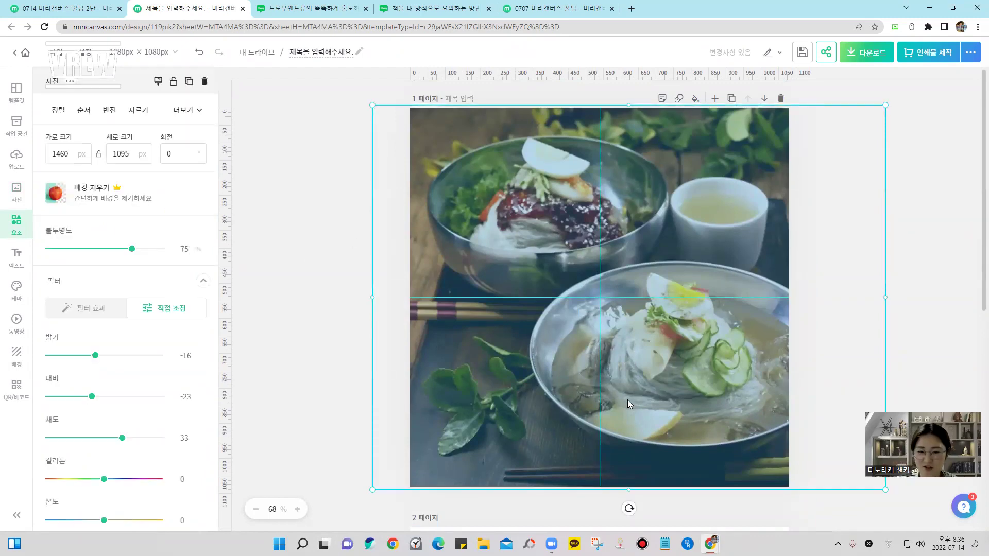
pyautogui.moveTo(675, 354); pyautogui.dragTo(665, 355)
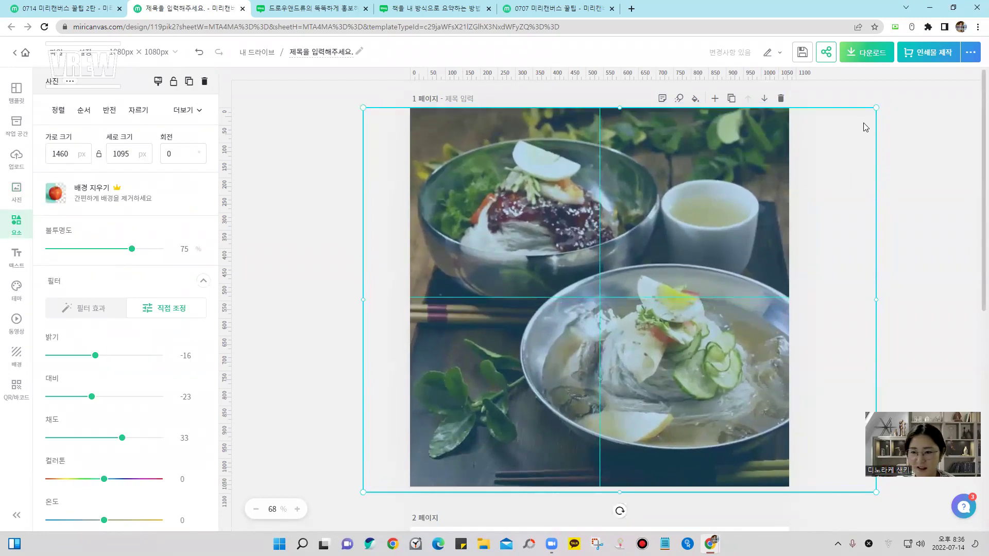
pyautogui.click(905, 166)
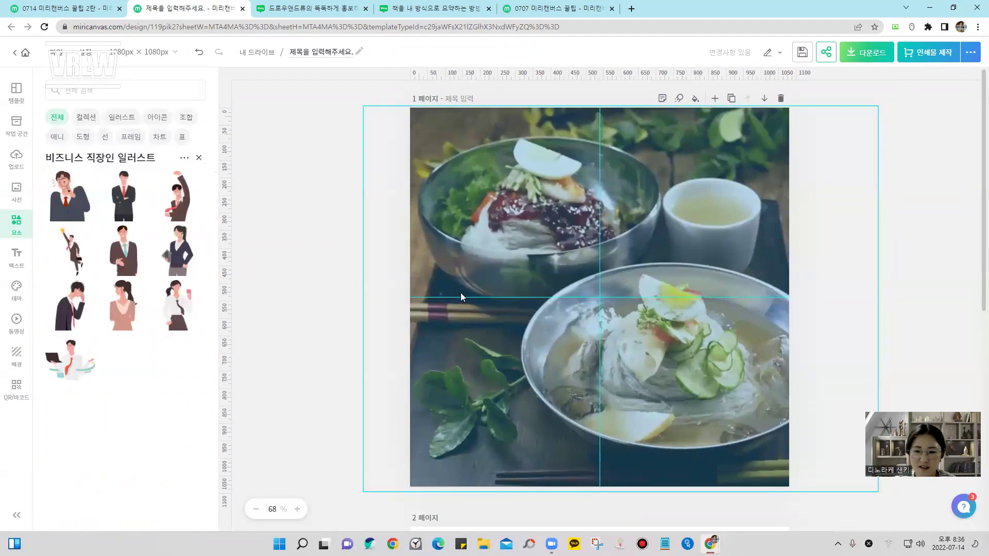
pyautogui.click(452, 368)
pyautogui.moveTo(474, 375); pyautogui.dragTo(456, 374)
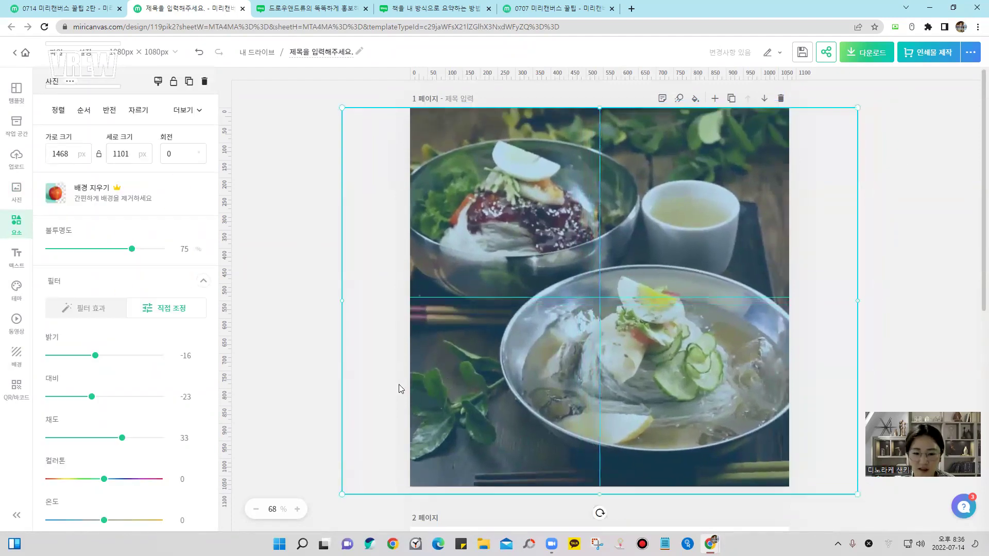
pyautogui.moveTo(398, 384); pyautogui.dragTo(373, 389)
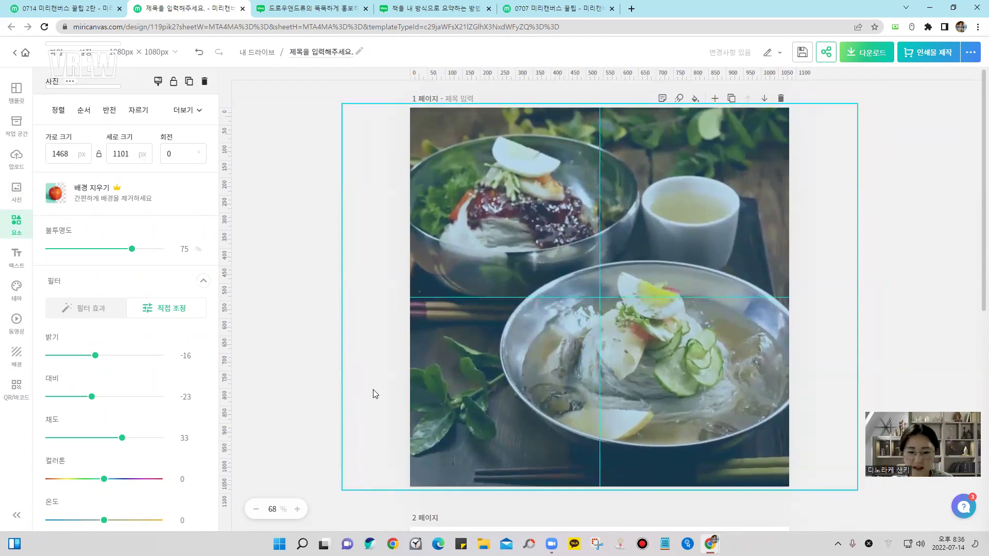
pyautogui.click(295, 369)
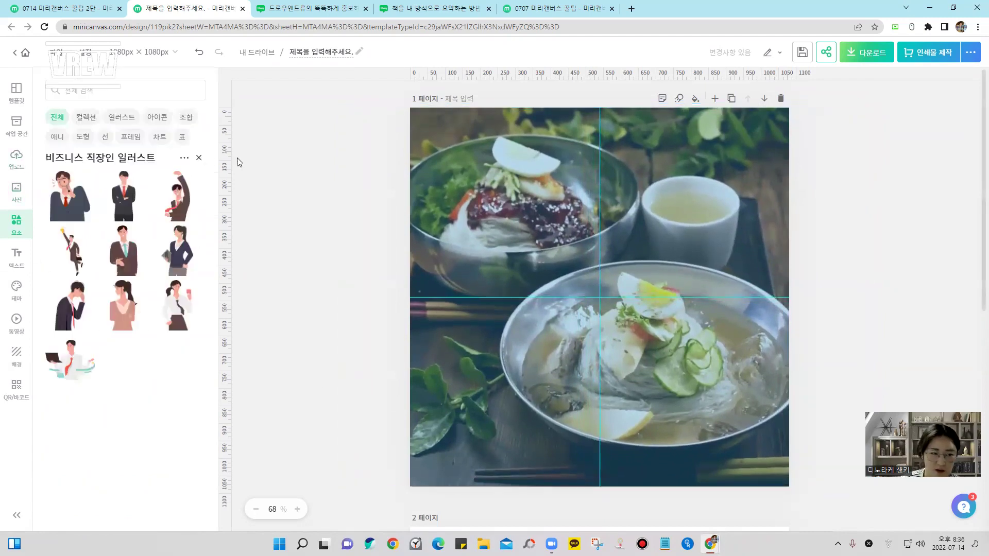
# Leave the business illustration collection and add a subtitle text box (부제목 텍스트) to the middle of page 1
pyautogui.click(199, 157)
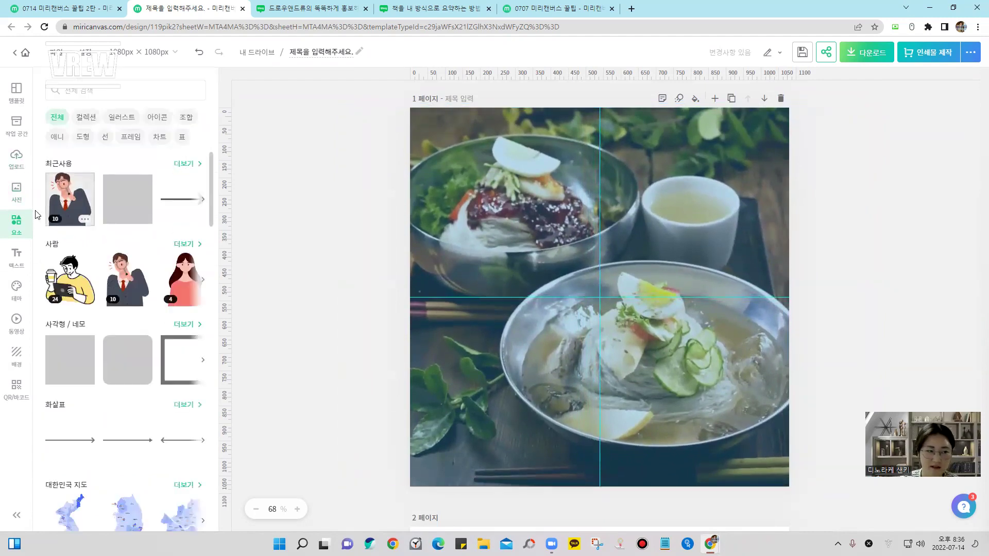
pyautogui.click(17, 257)
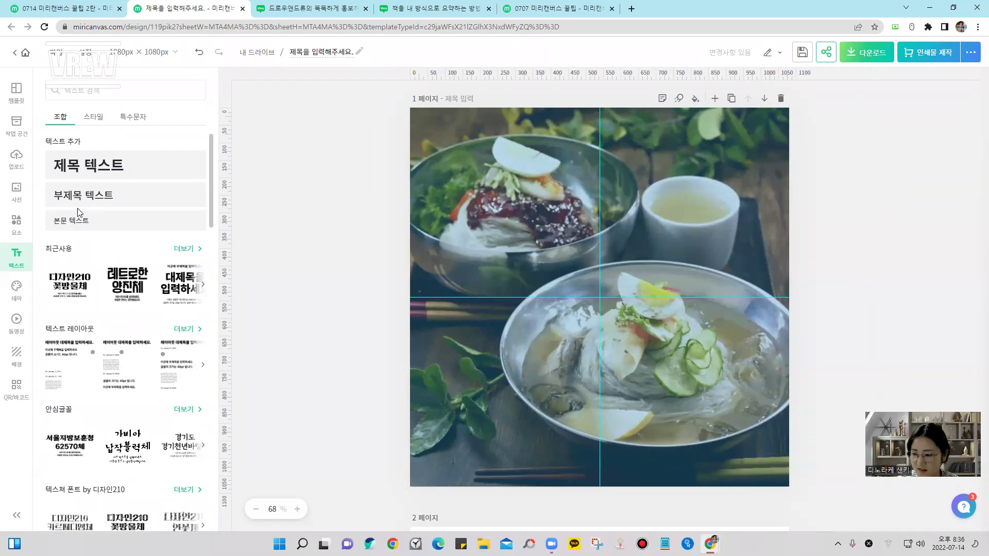
pyautogui.click(107, 206)
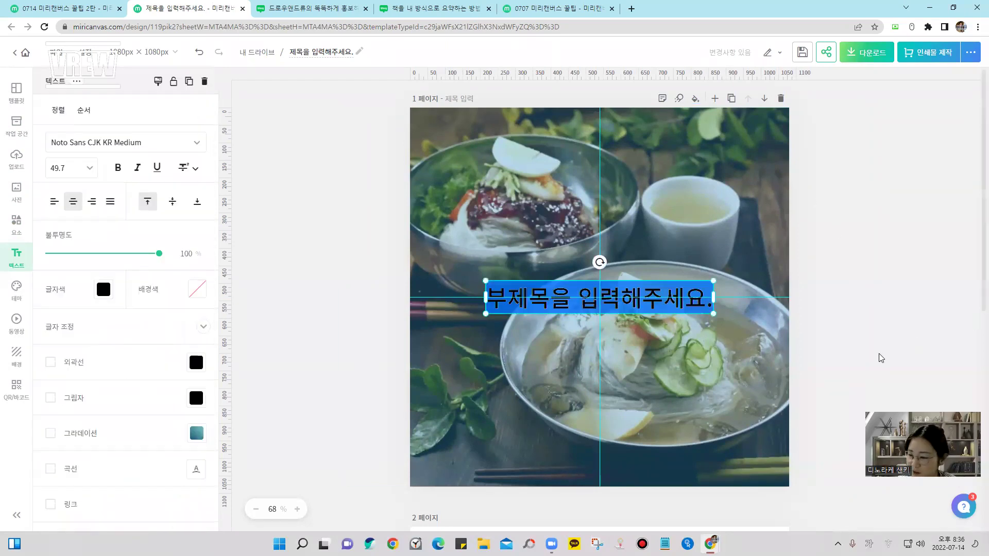
pyautogui.click(631, 293)
pyautogui.doubleClick(628, 294)
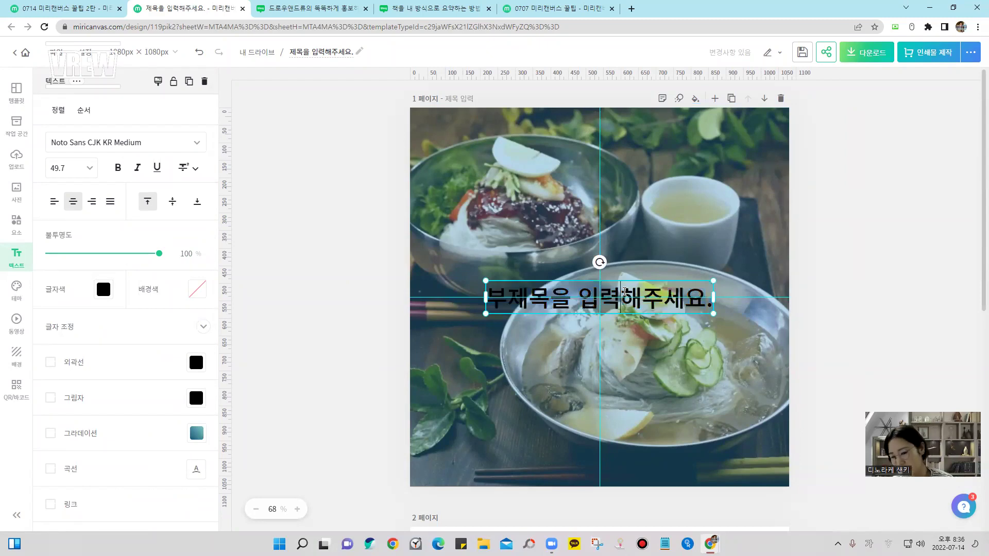
pyautogui.doubleClick(625, 292)
pyautogui.tripleClick(625, 291)
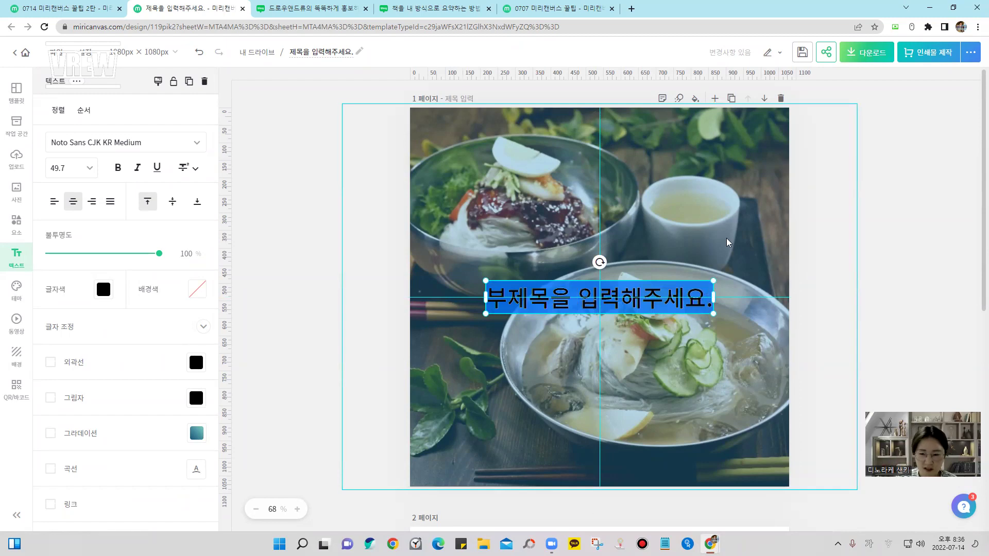
pyautogui.click(763, 320)
pyautogui.click(669, 299)
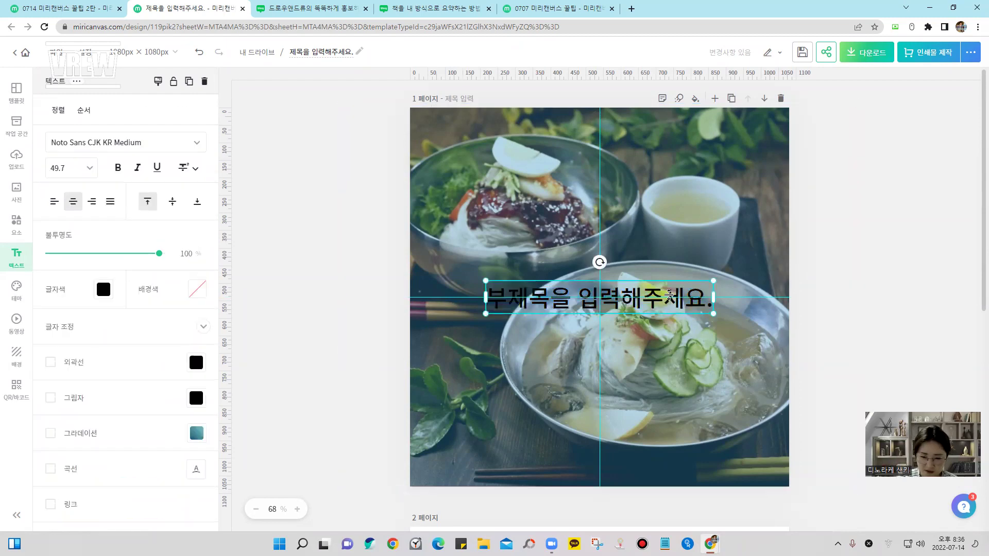
pyautogui.doubleClick(669, 294)
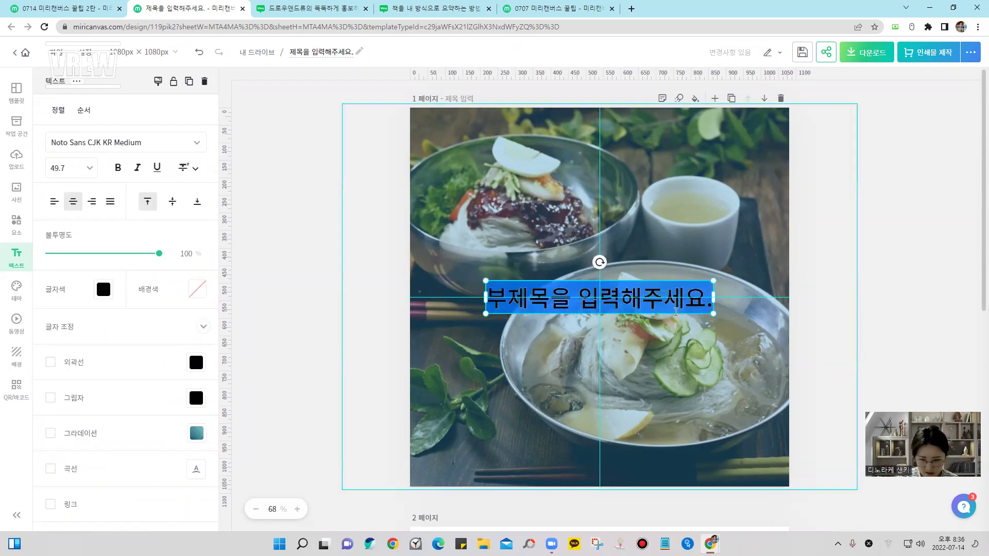
pyautogui.click(738, 263)
# Replace the subtitle placeholder on page 1 with the creator's Korean nickname, preceded by an @ sign
pyautogui.doubleClick(664, 296)
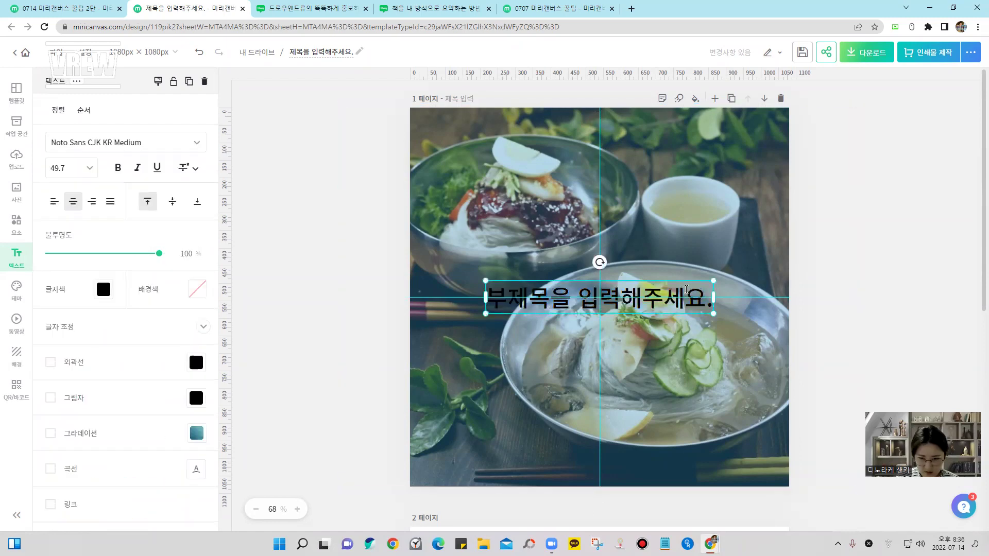
pyautogui.write('ㅇㅇ')
pyautogui.press('BackSpace')
pyautogui.press('BackSpace')
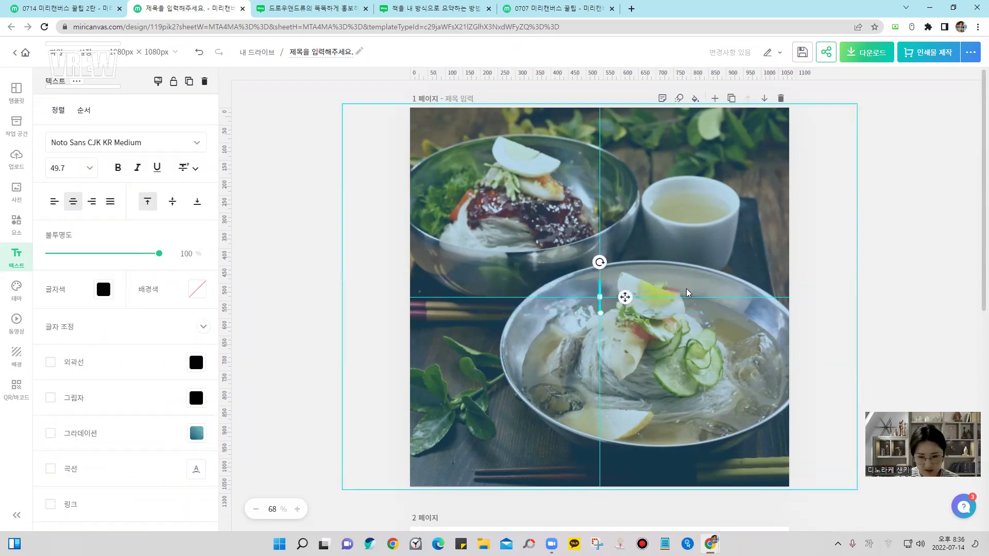
pyautogui.write('샌키스트')
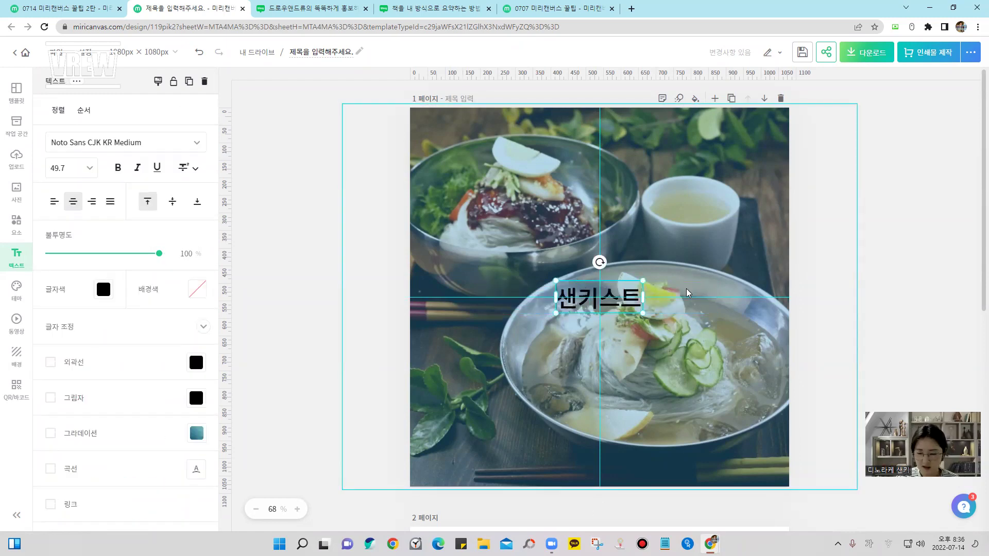
pyautogui.press('Home')
pyautogui.write('@')
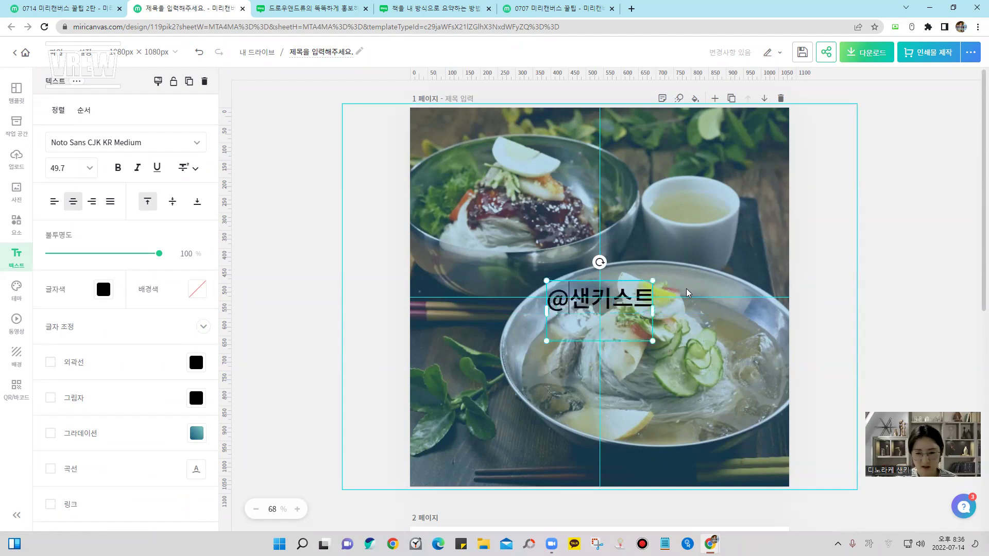
pyautogui.click(623, 320)
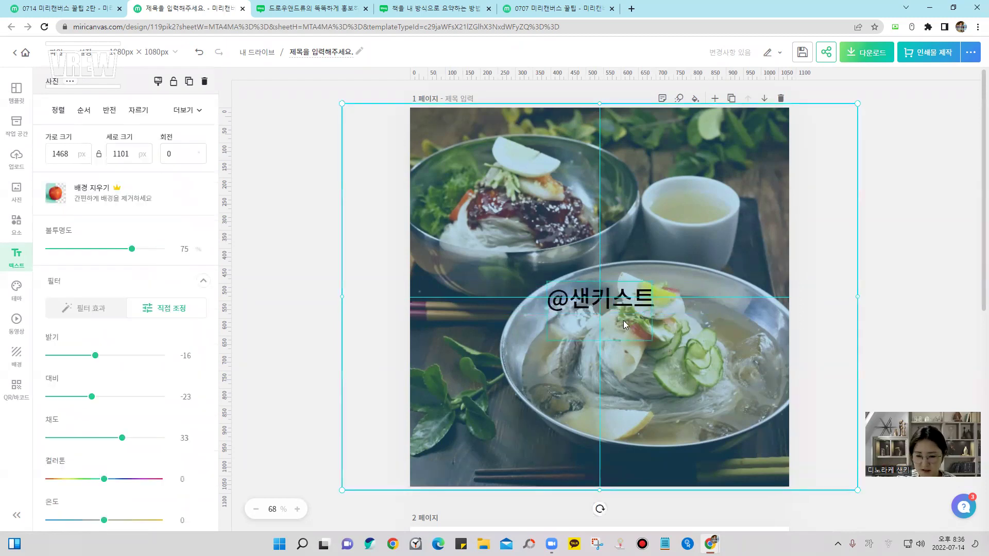
# Replace the Korean nickname after the @ sign with the creator's account handle in Latin letters
pyautogui.click(600, 293)
pyautogui.doubleClick(600, 294)
pyautogui.hotkey('shift', 'End')
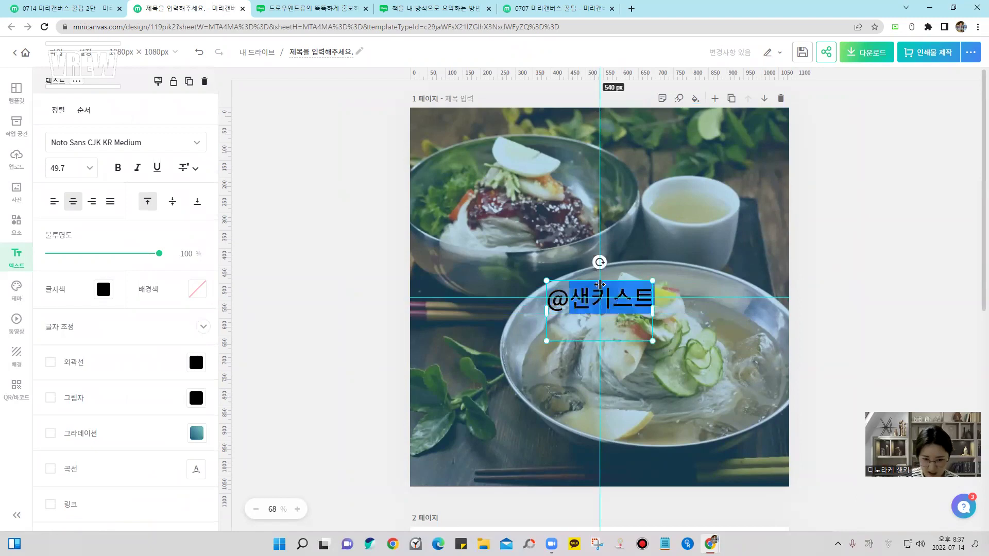
pyautogui.write('ㄴㅁ')
pyautogui.press('BackSpace')
pyautogui.press('BackSpace')
pyautogui.press('Hangul')
pyautogui.write('sanki.st')
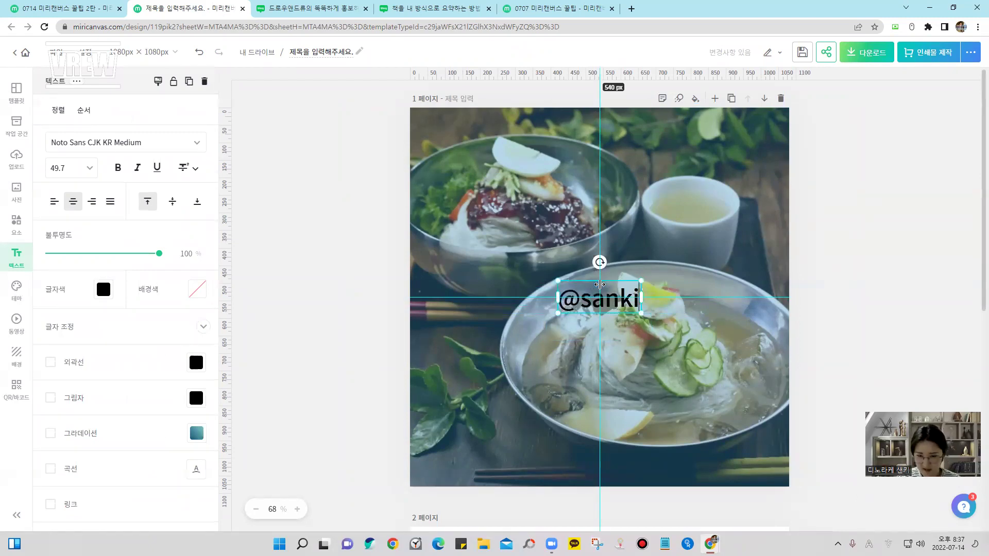
pyautogui.click(641, 377)
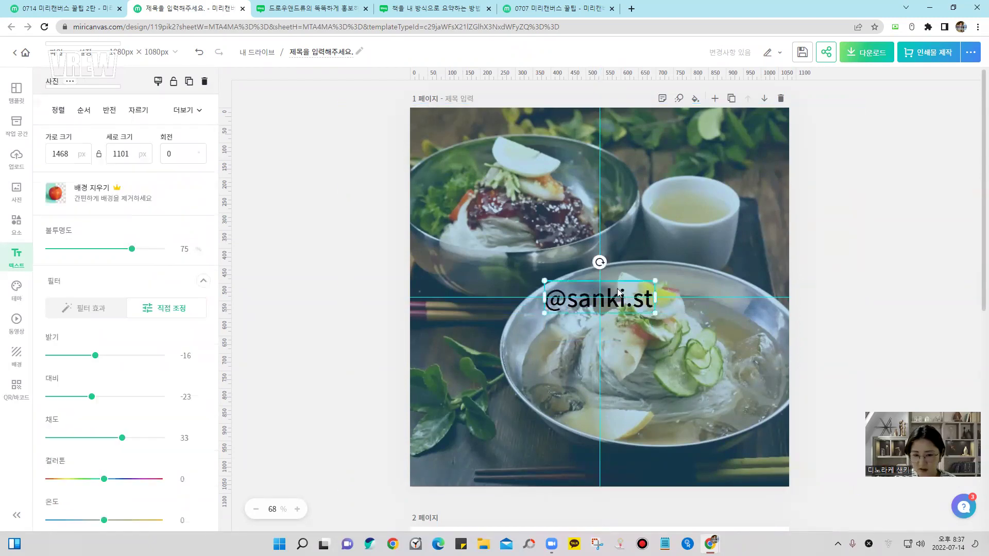
pyautogui.click(622, 293)
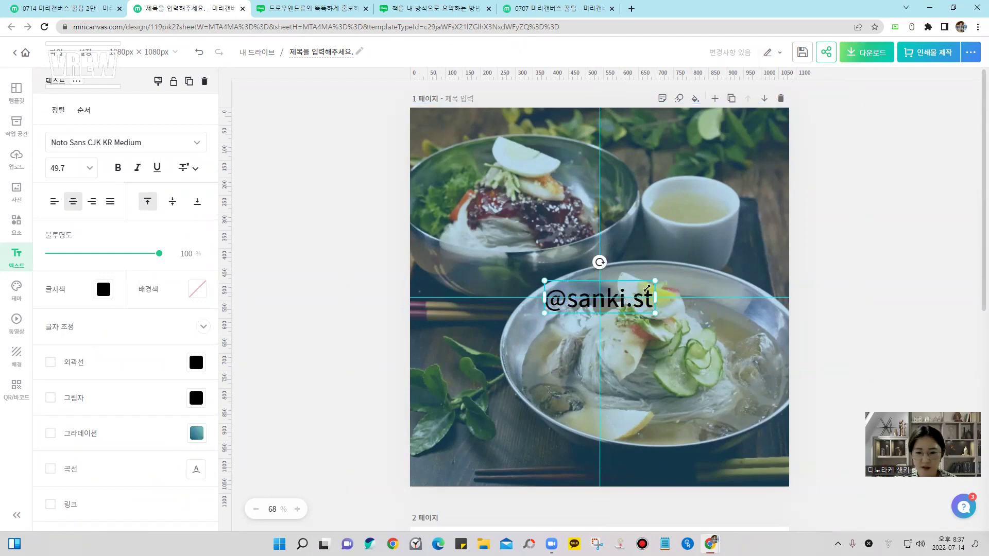
# Try the handwriting (손글씨) fonts Great Vibes and Give You Glory on the handle text on page 1
pyautogui.click(124, 143)
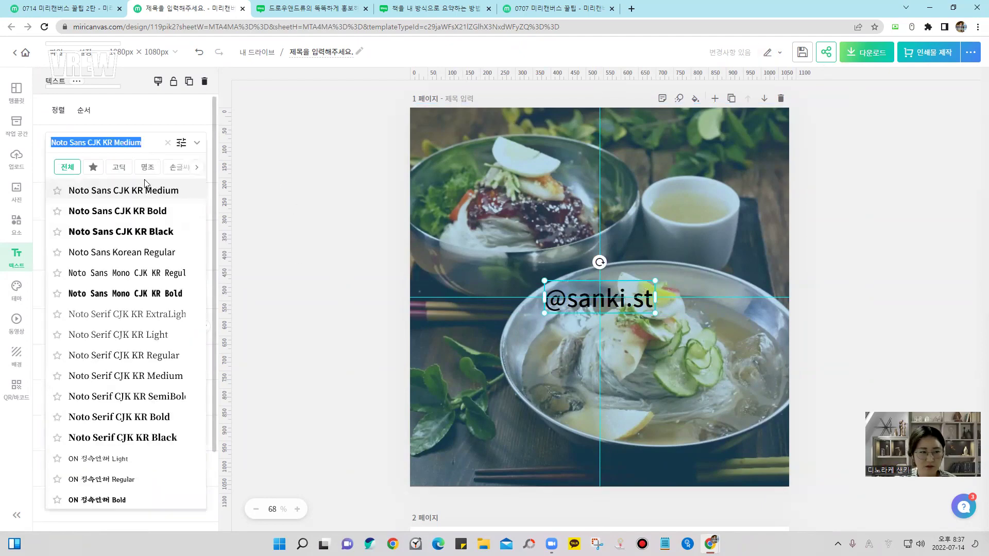
pyautogui.moveTo(174, 174); pyautogui.dragTo(131, 168)
pyautogui.click(117, 173)
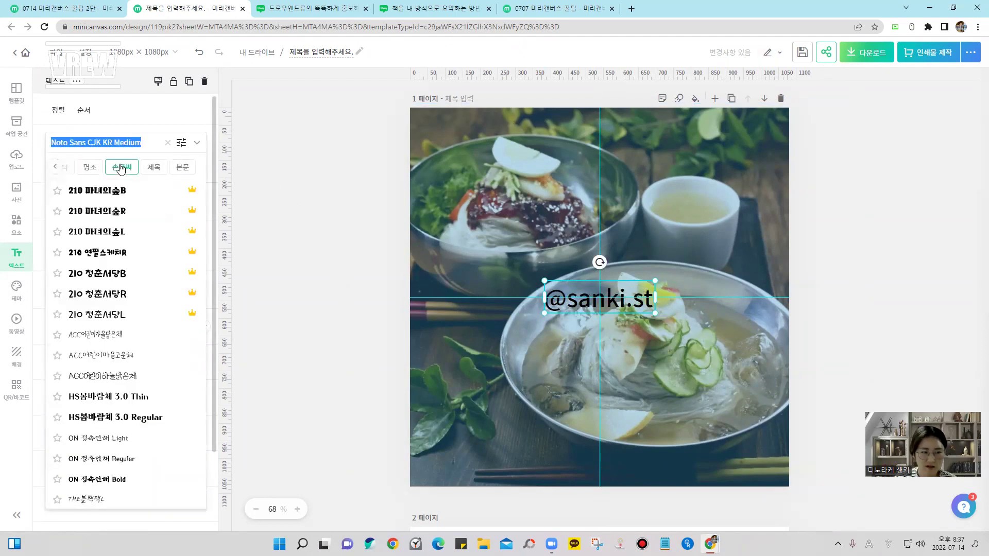
pyautogui.scroll(-4, 155, 269)
pyautogui.moveTo(203, 203); pyautogui.dragTo(215, 421)
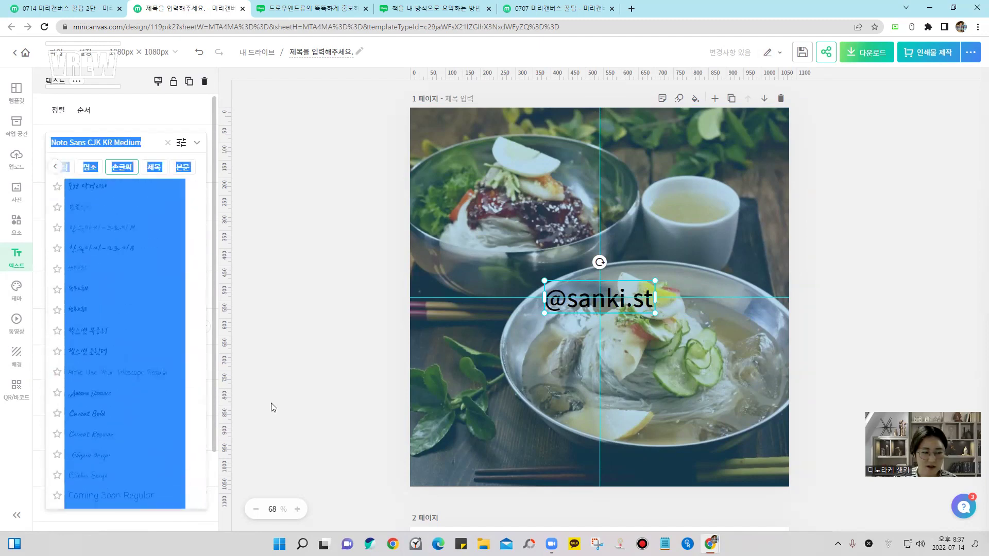
pyautogui.click(204, 436)
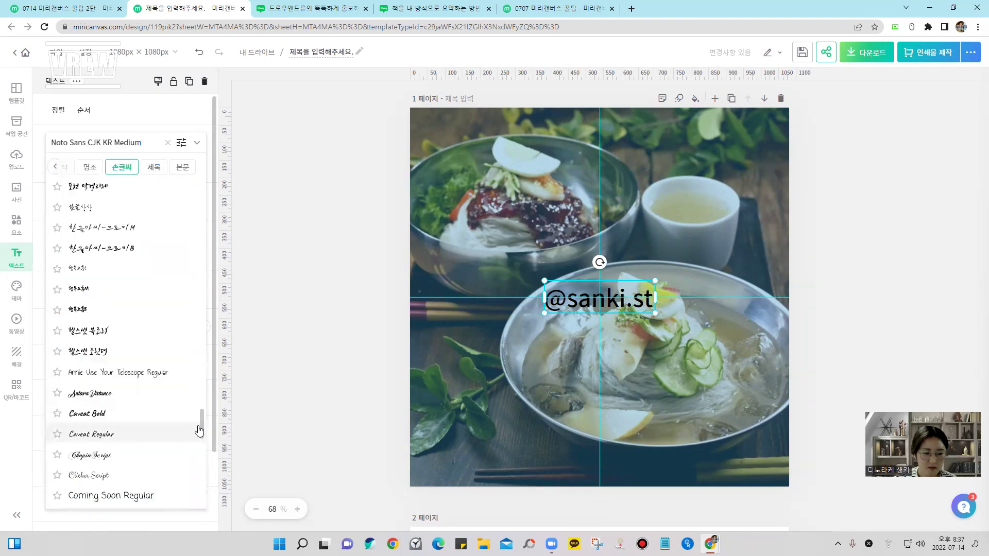
pyautogui.scroll(-5, 200, 438)
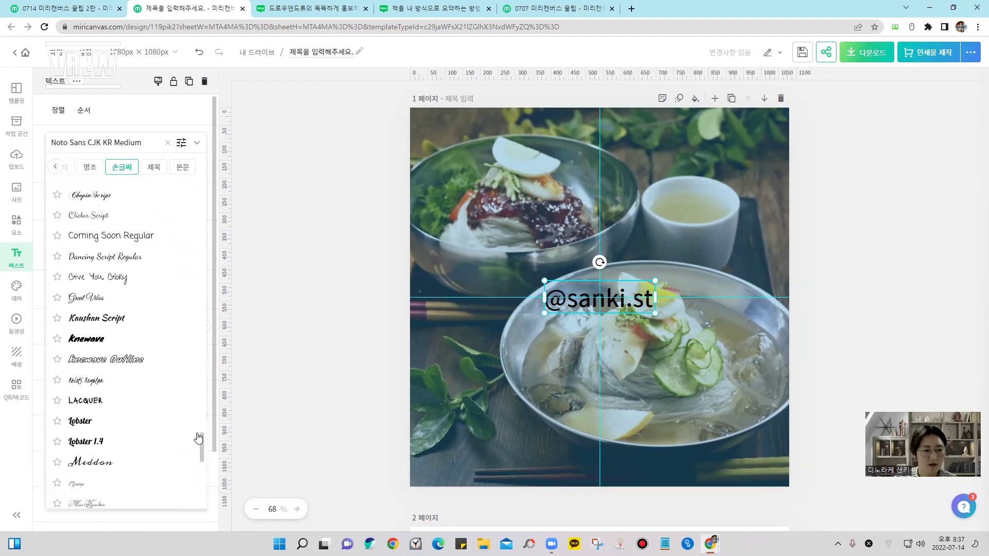
pyautogui.click(131, 301)
pyautogui.click(128, 284)
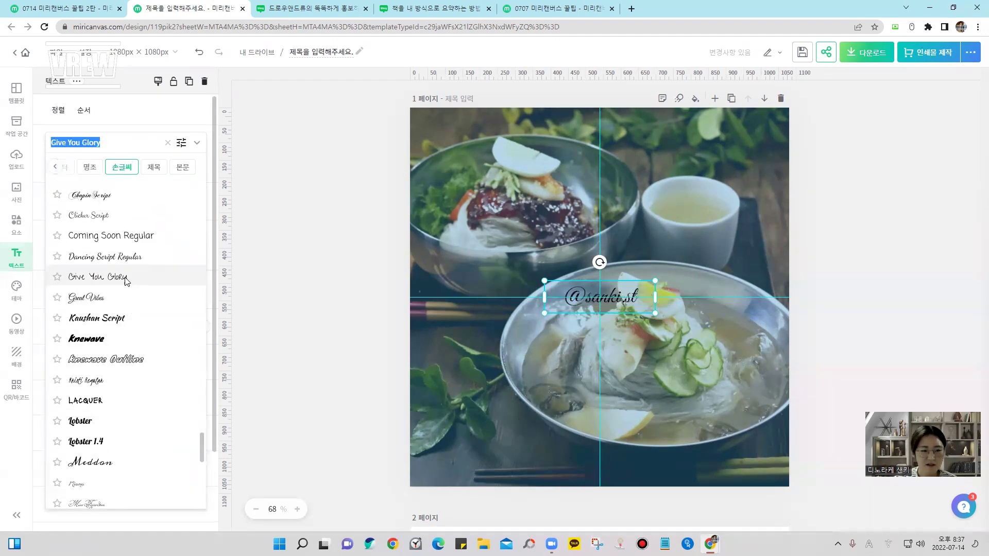
# Compare more handwriting fonts on the handle: Knewave Outline, Kaushan Script, Give You Glory, Clicker Script and Antara Distance
pyautogui.click(143, 363)
pyautogui.click(137, 316)
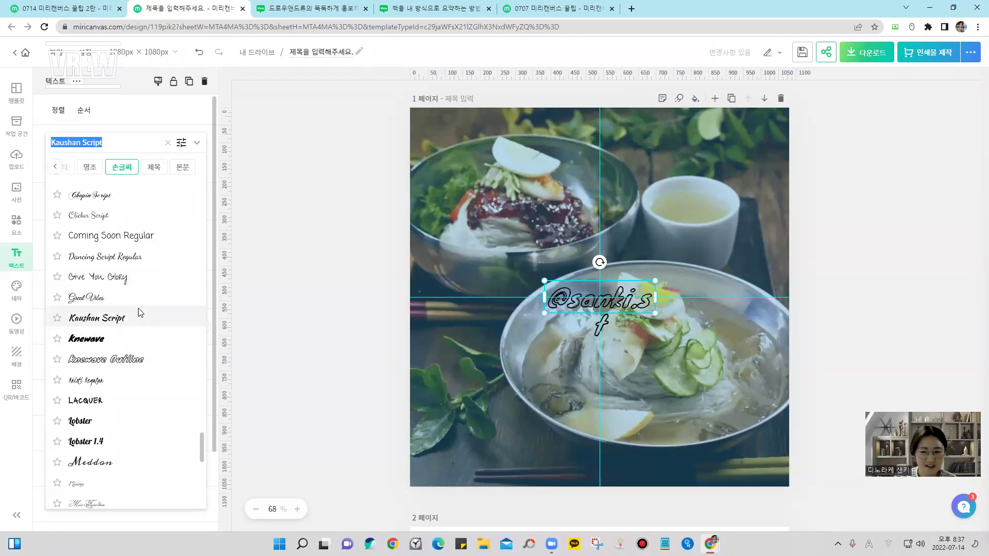
pyautogui.click(126, 280)
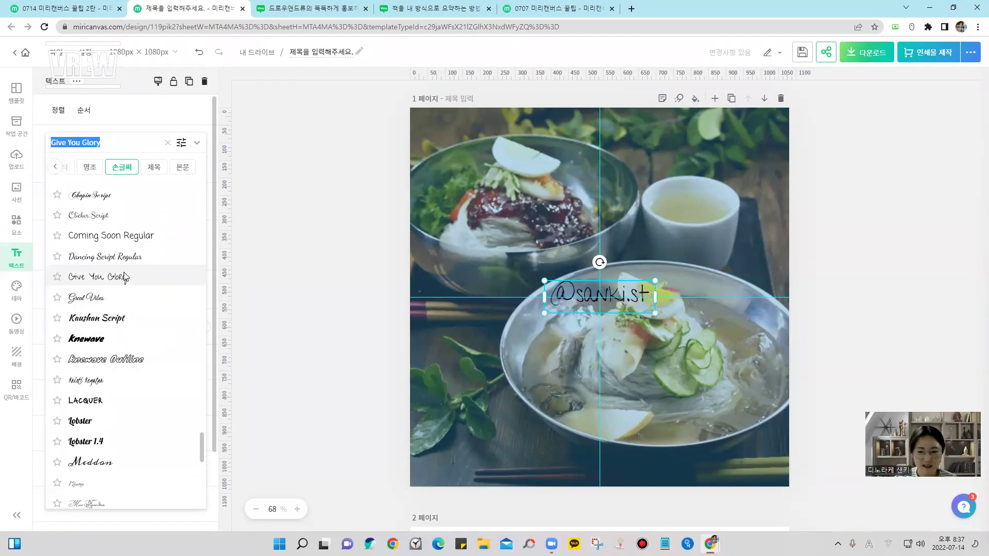
pyautogui.click(112, 212)
pyautogui.scroll(2, 116, 243)
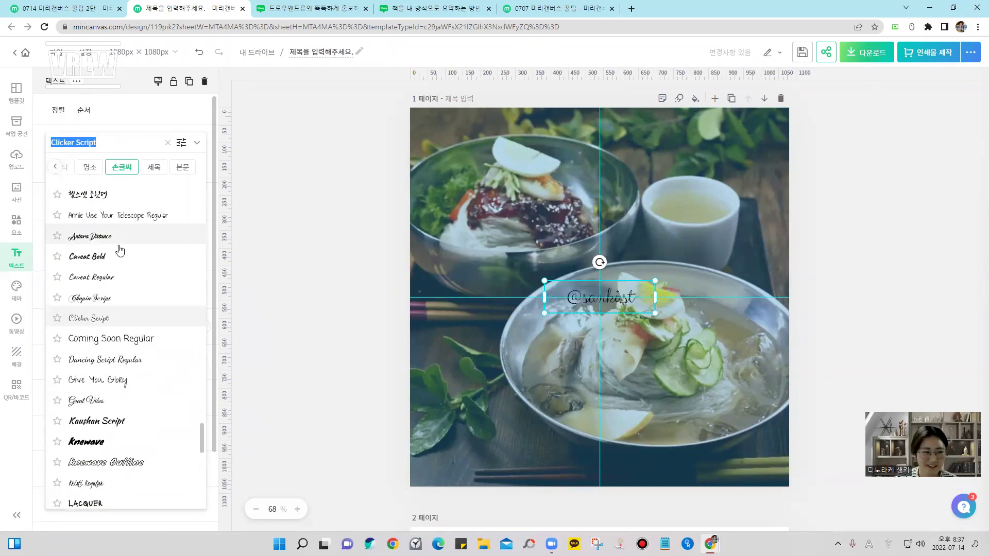
pyautogui.click(120, 233)
pyautogui.scroll(4, 119, 284)
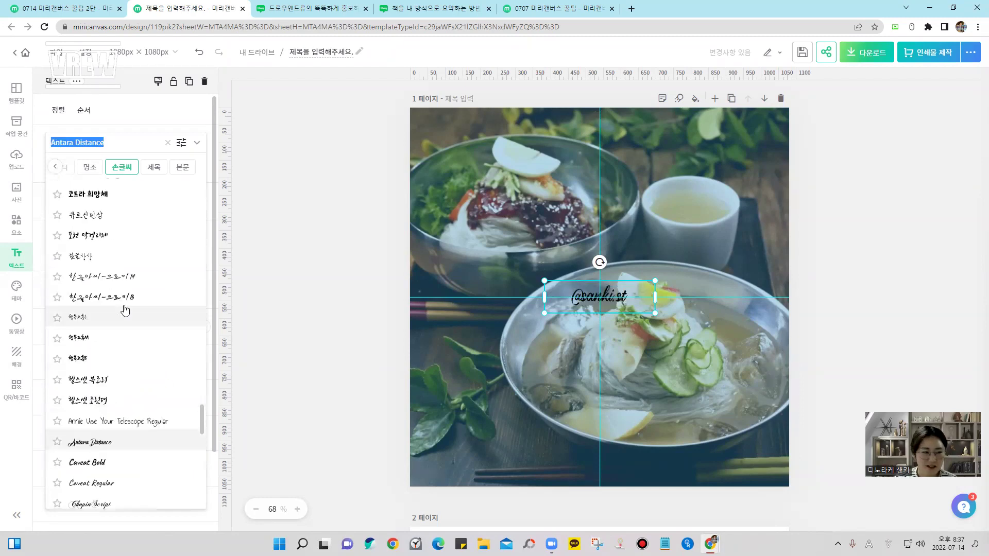
pyautogui.scroll(-6, 124, 391)
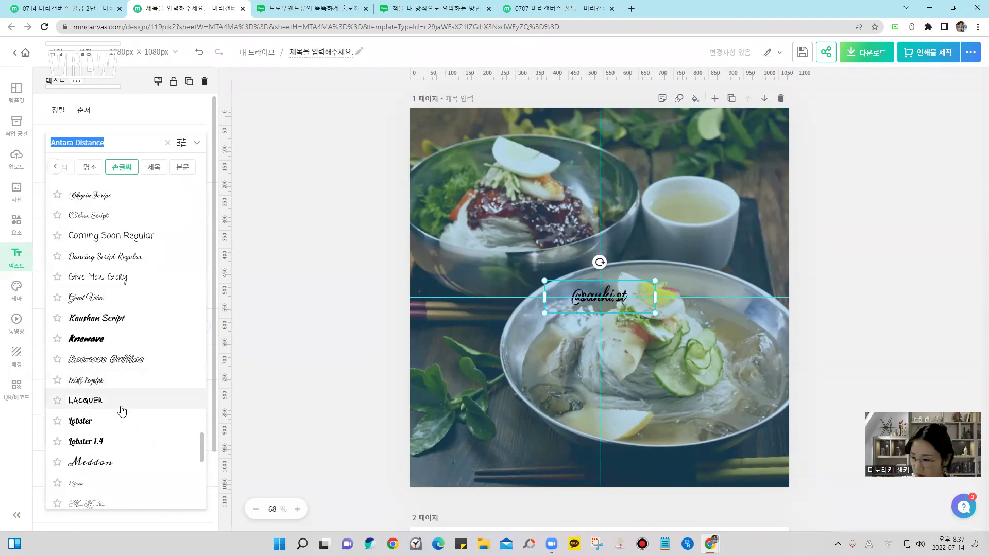
pyautogui.scroll(6, 116, 391)
pyautogui.scroll(1, 119, 370)
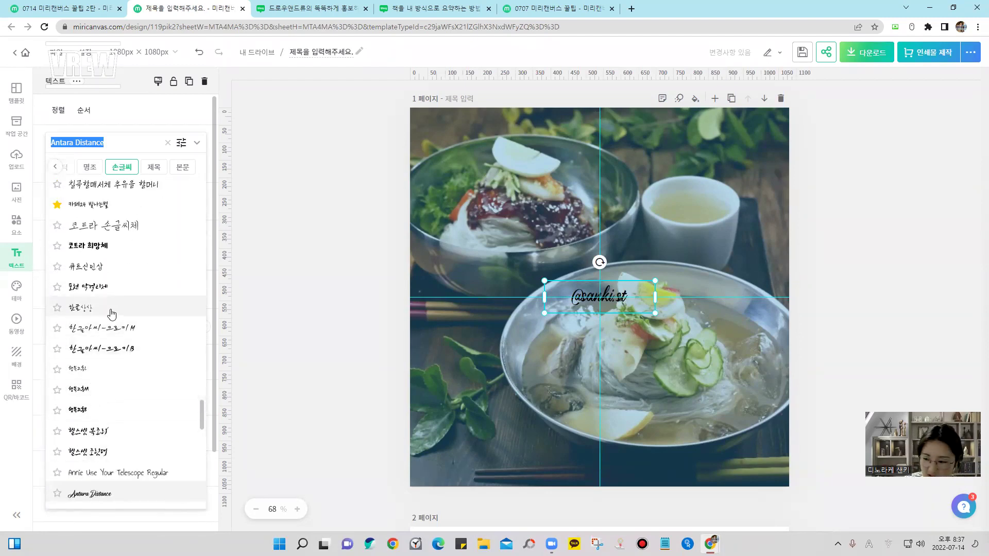
pyautogui.scroll(-6, 111, 309)
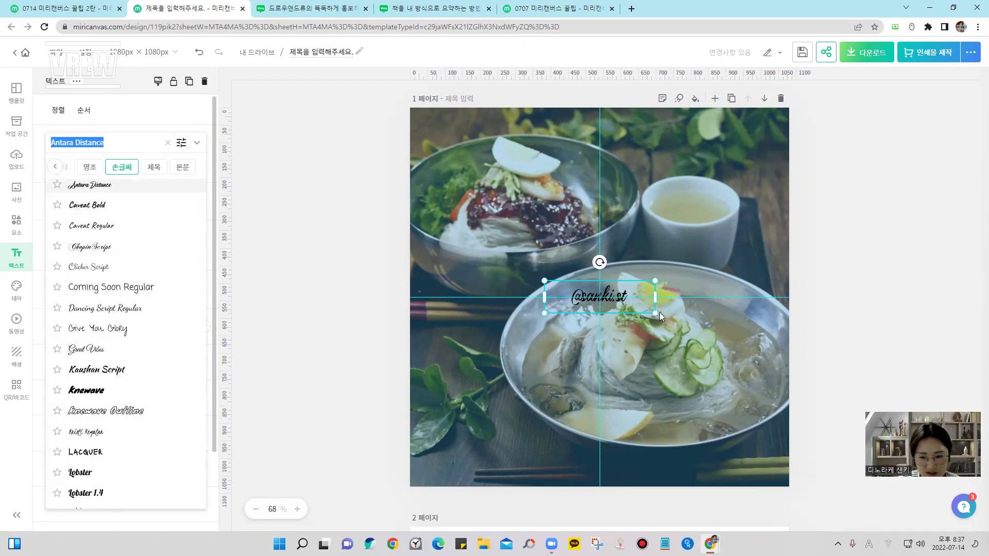
# Try the Korean sample characters 가나나 after the handle in the Antara Distance font and delete them again
pyautogui.doubleClick(618, 296)
pyautogui.click(626, 298)
pyautogui.write('u')
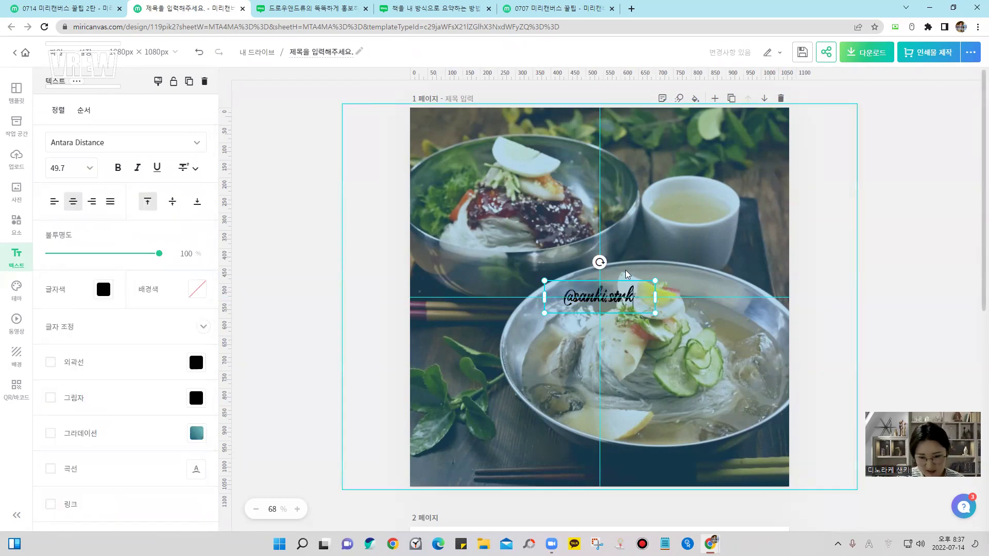
pyautogui.write(' 가나나')
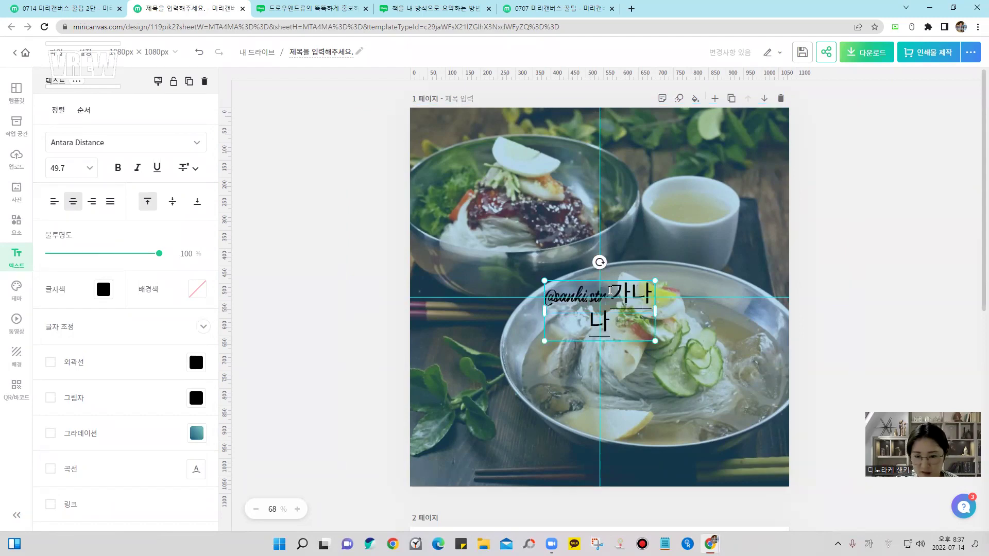
pyautogui.keyDown('shift'); pyautogui.click(610, 291); pyautogui.keyUp('shift')
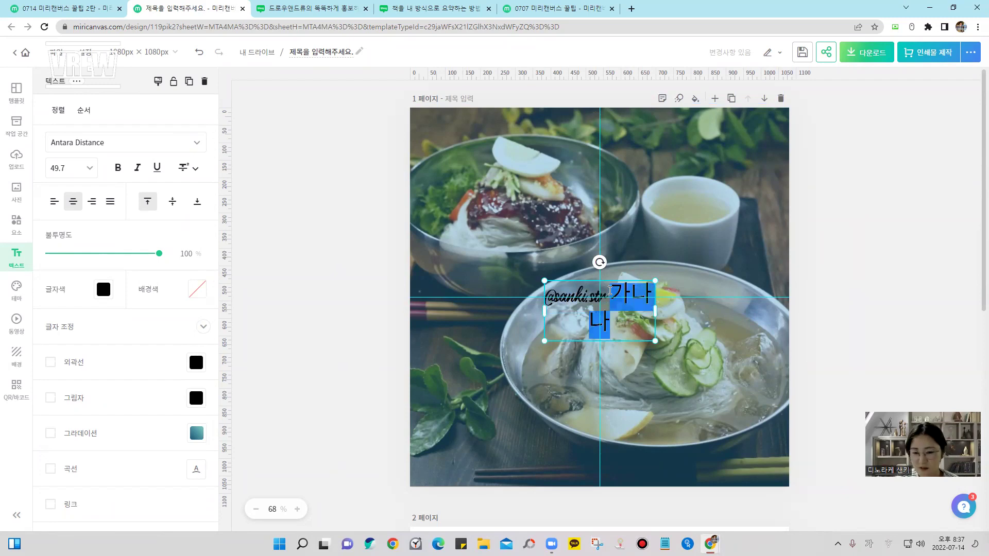
pyautogui.press('BackSpace')
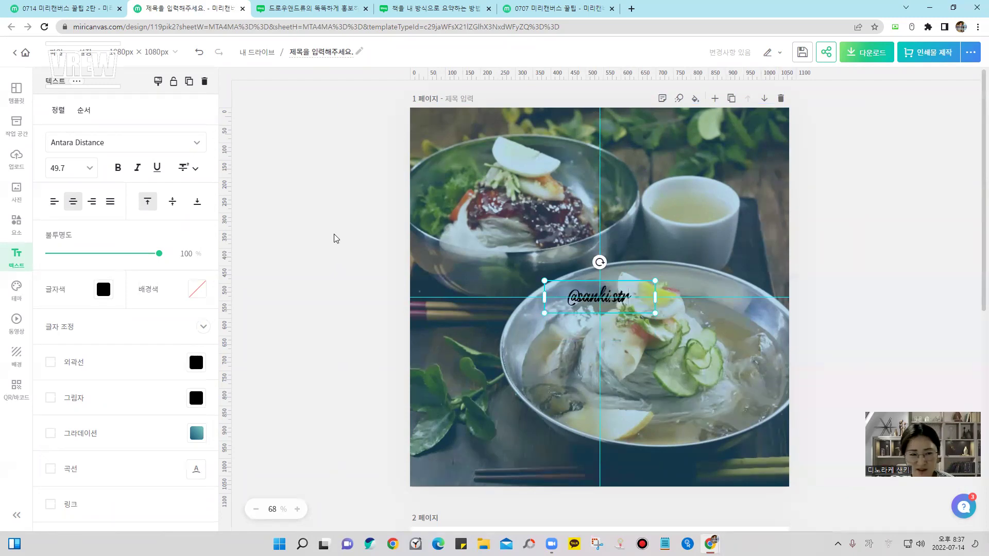
# Set the handle text on page 1 to the Auto Signature font after trying Architects Daughter and Baskerville Old Face
pyautogui.click(408, 227)
pyautogui.click(601, 294)
pyautogui.click(156, 143)
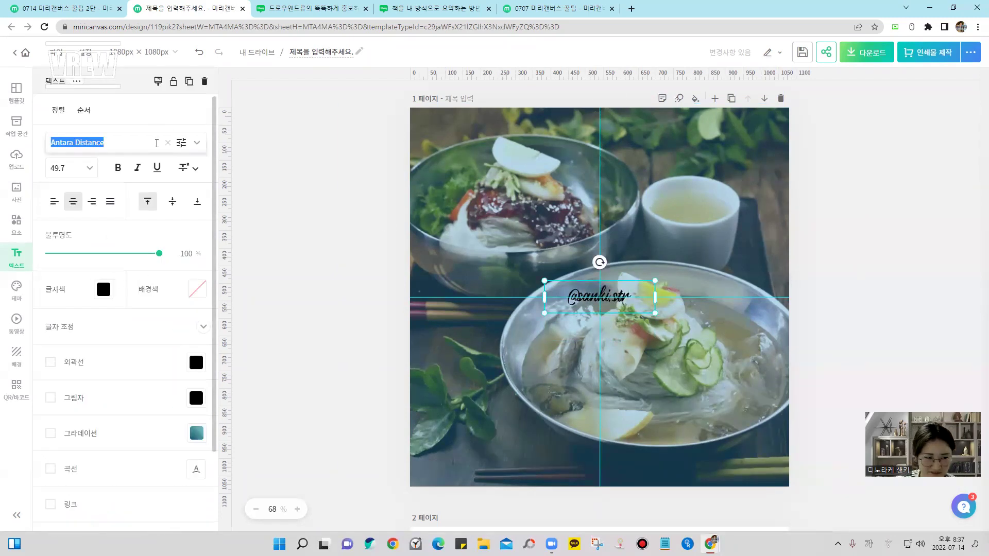
pyautogui.click(109, 252)
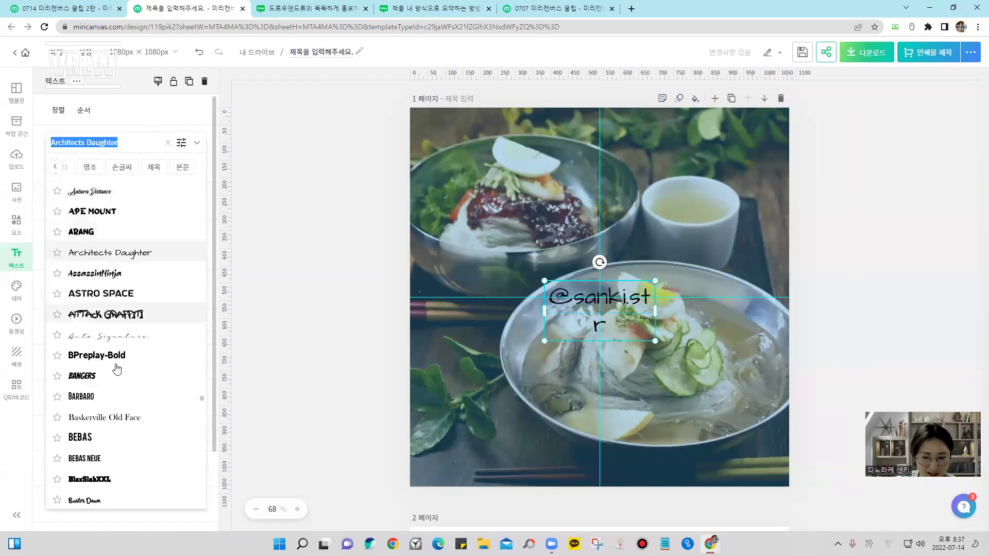
pyautogui.click(135, 337)
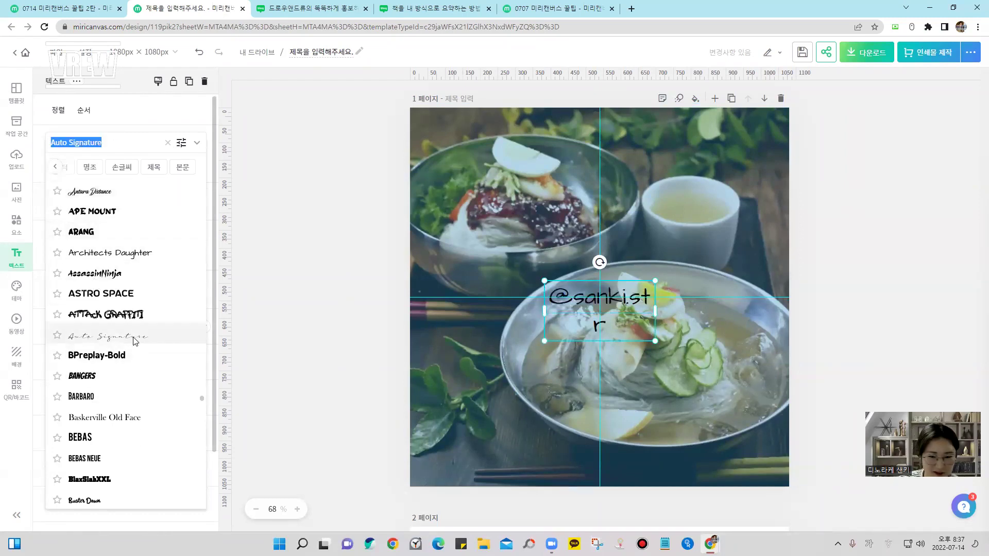
pyautogui.click(121, 418)
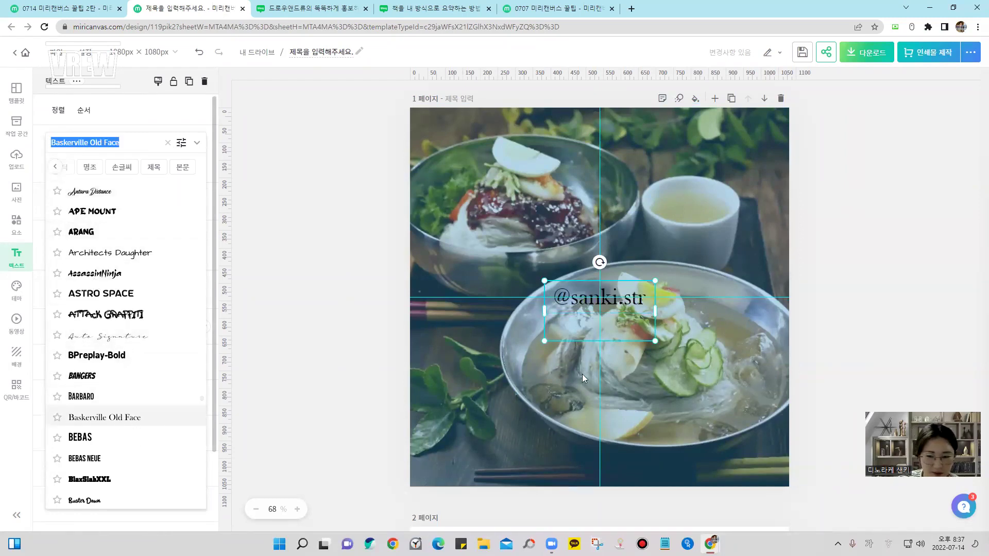
pyautogui.click(108, 335)
pyautogui.click(635, 356)
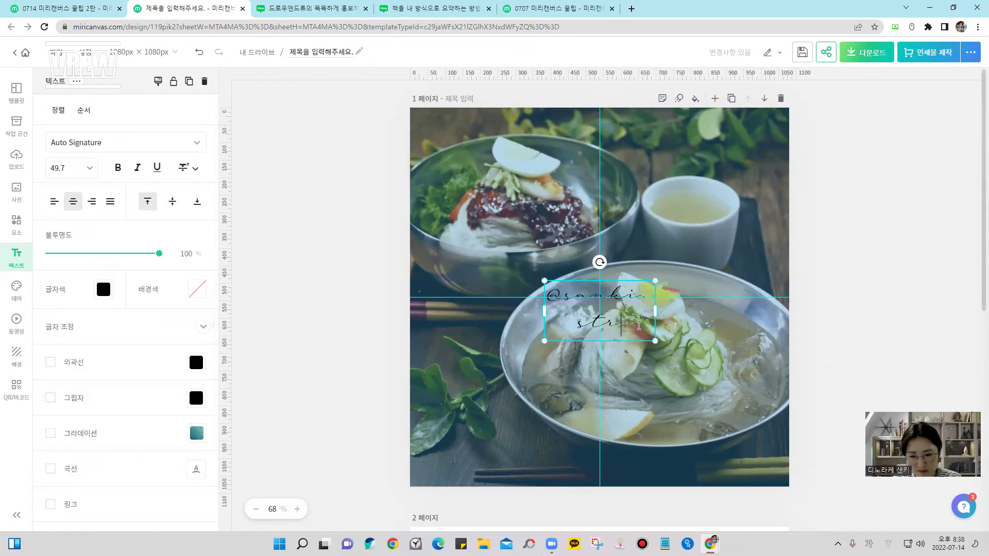
# Remove the stray r at the end of the handle and enlarge its text box to font size 78.5 on one line
pyautogui.click(641, 319)
pyautogui.click(641, 319)
pyautogui.moveTo(654, 311); pyautogui.dragTo(757, 271)
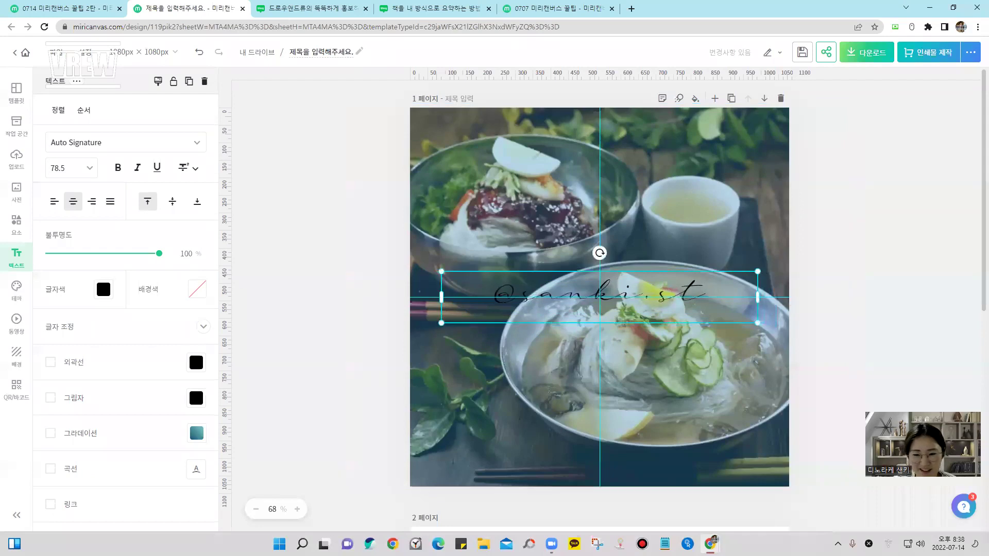
# Change the text colour of the handle on page 1 to white
pyautogui.click(103, 291)
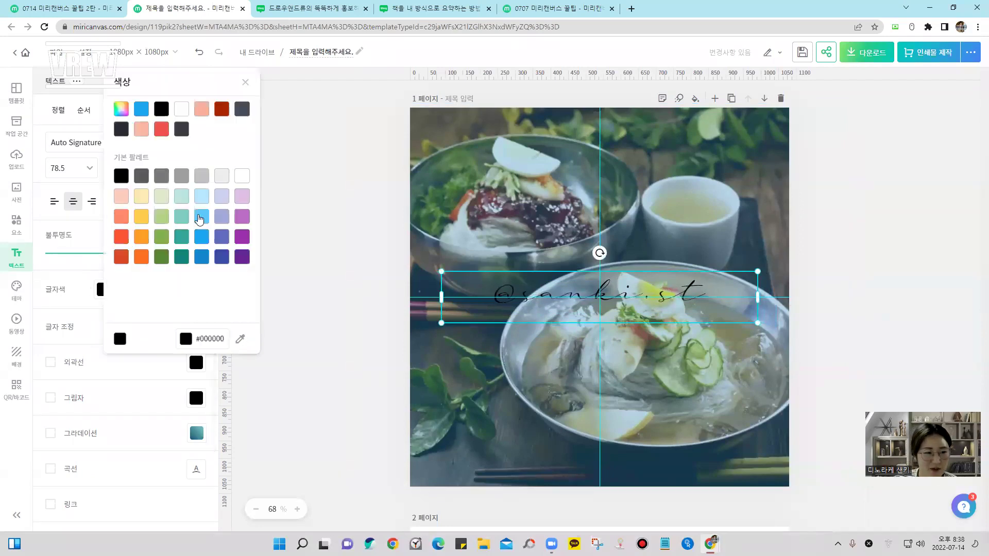
pyautogui.click(245, 176)
pyautogui.click(400, 357)
# Shrink the handle to font size 29.4 and place it in the upper-right corner of the page 1 photo
pyautogui.moveTo(721, 311); pyautogui.dragTo(556, 290)
pyautogui.moveTo(518, 280); pyautogui.dragTo(752, 128)
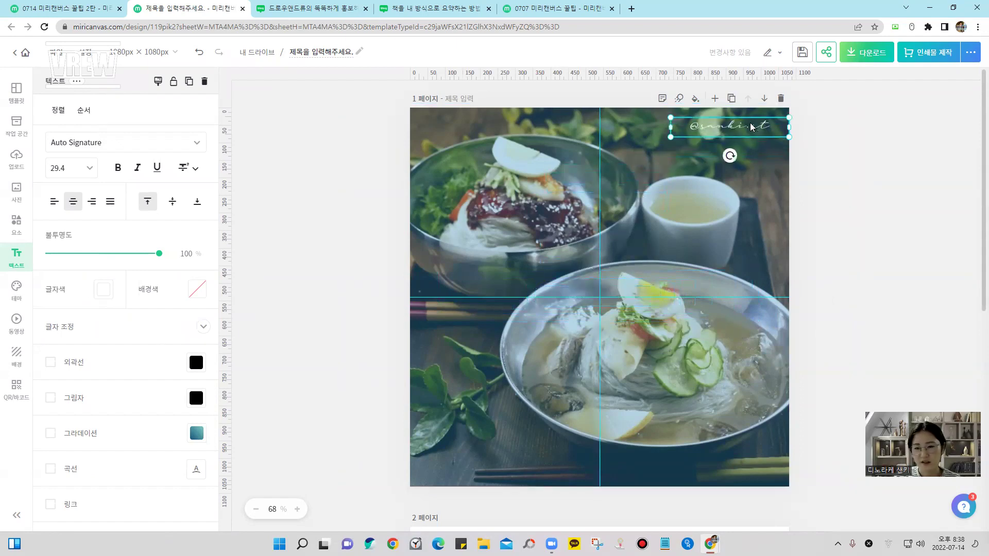
pyautogui.click(931, 222)
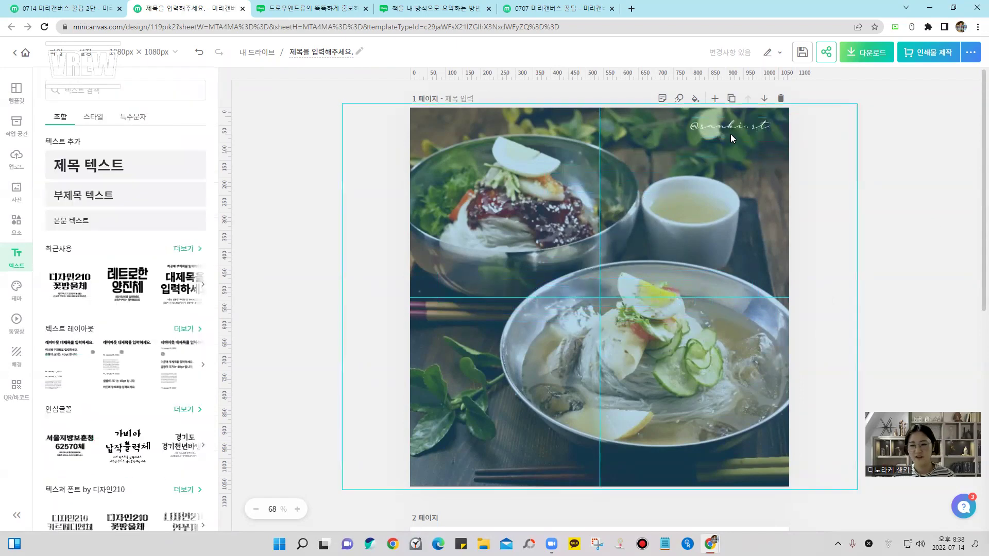
# Duplicate page 1 and, on the copy, move the handle down to between the cup and the lower noodle bowl
pyautogui.click(731, 99)
pyautogui.moveTo(725, 137); pyautogui.dragTo(656, 257)
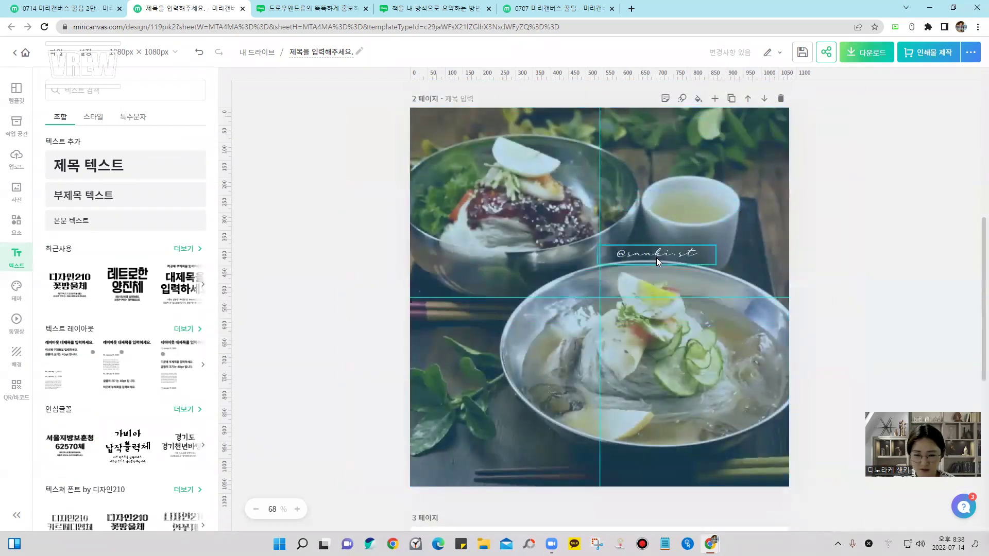
# Replace the handle text on page 2 with the creator's Korean nickname
pyautogui.doubleClick(656, 257)
pyautogui.write('ㅅ')
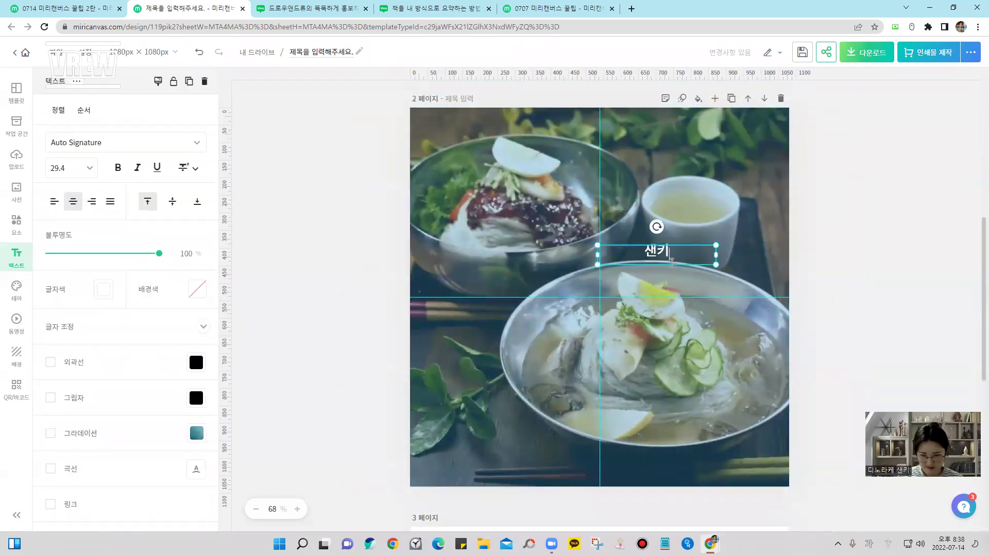
pyautogui.click(711, 237)
pyautogui.click(664, 252)
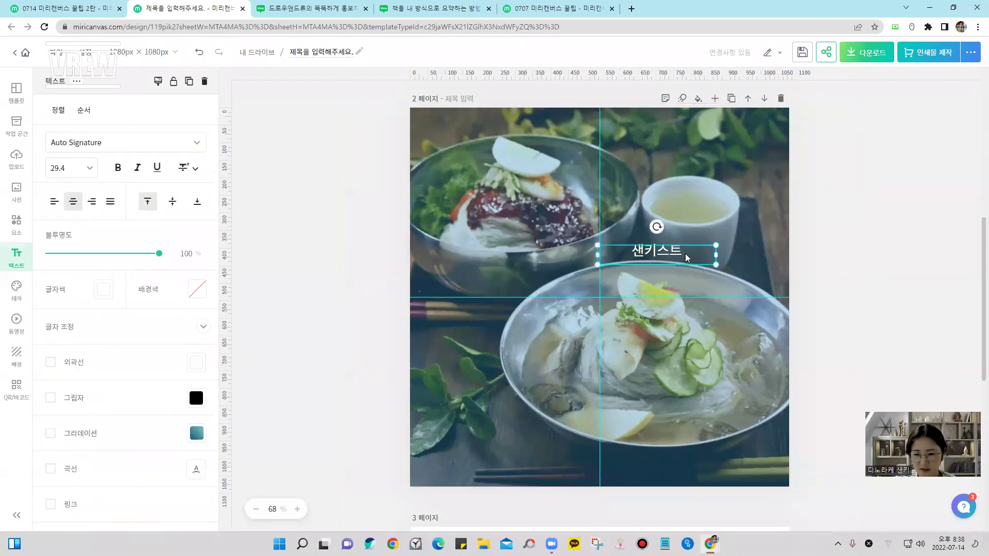
# Set the Korean nickname on page 2 to the gothic (고딕) font G마켓 산스 Light
pyautogui.click(193, 143)
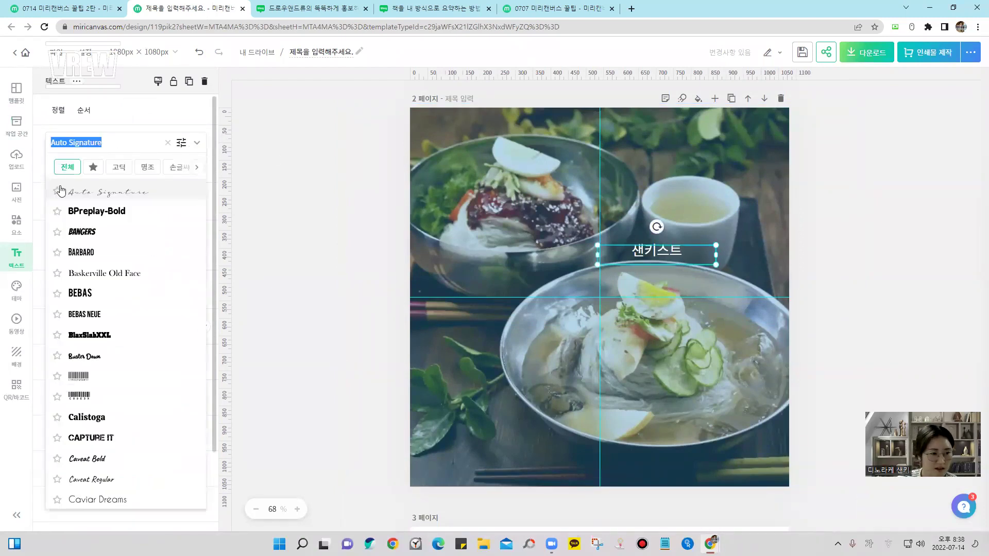
pyautogui.click(70, 169)
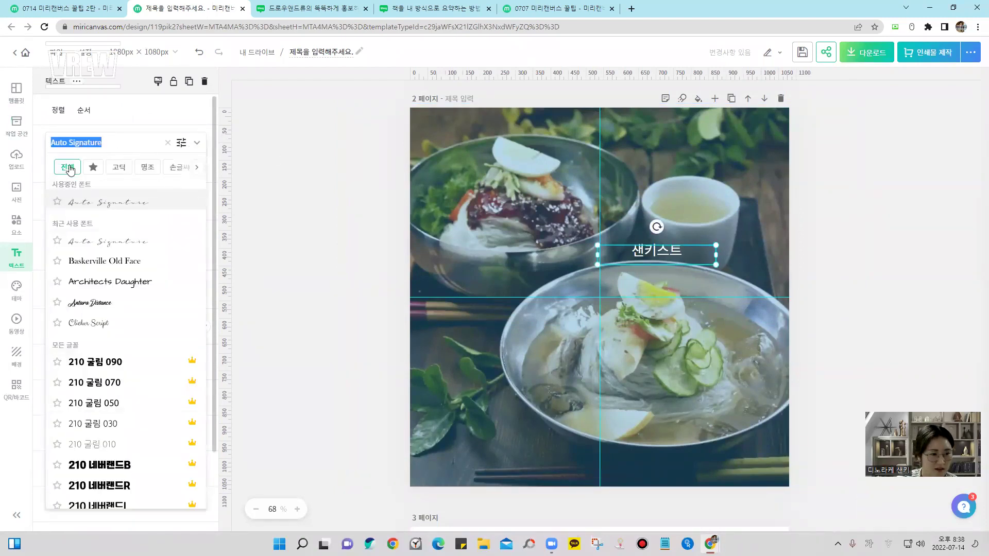
pyautogui.click(117, 168)
pyautogui.scroll(-4, 97, 354)
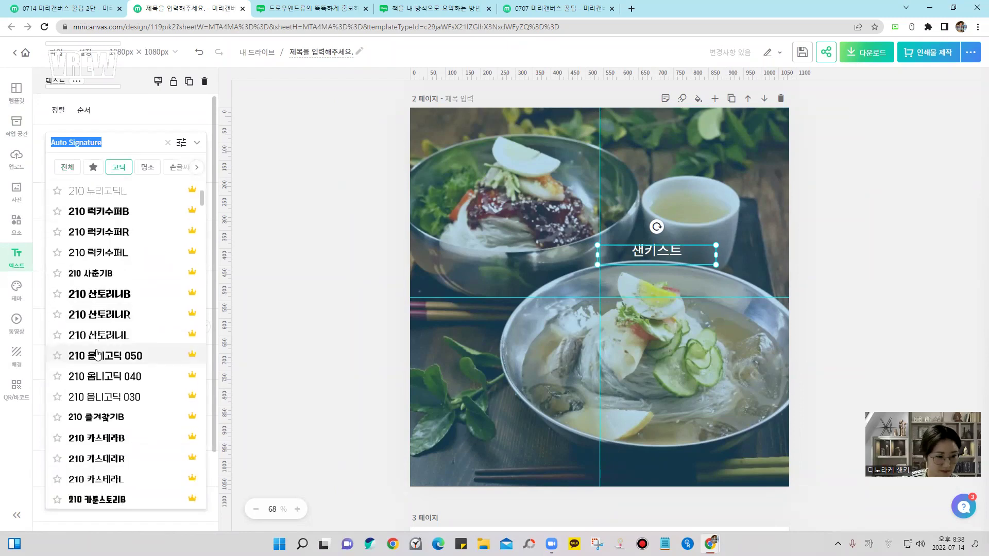
pyautogui.scroll(-8, 98, 355)
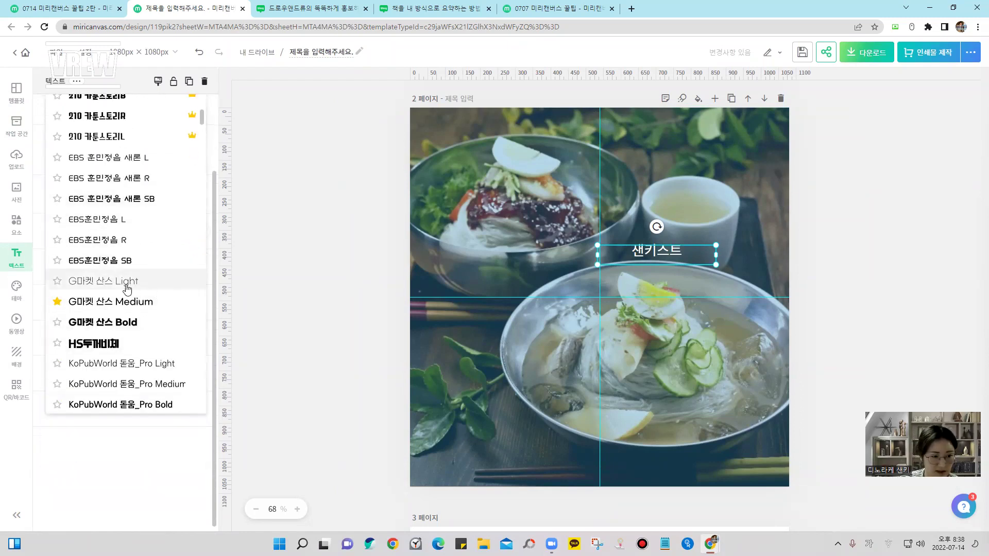
pyautogui.click(110, 283)
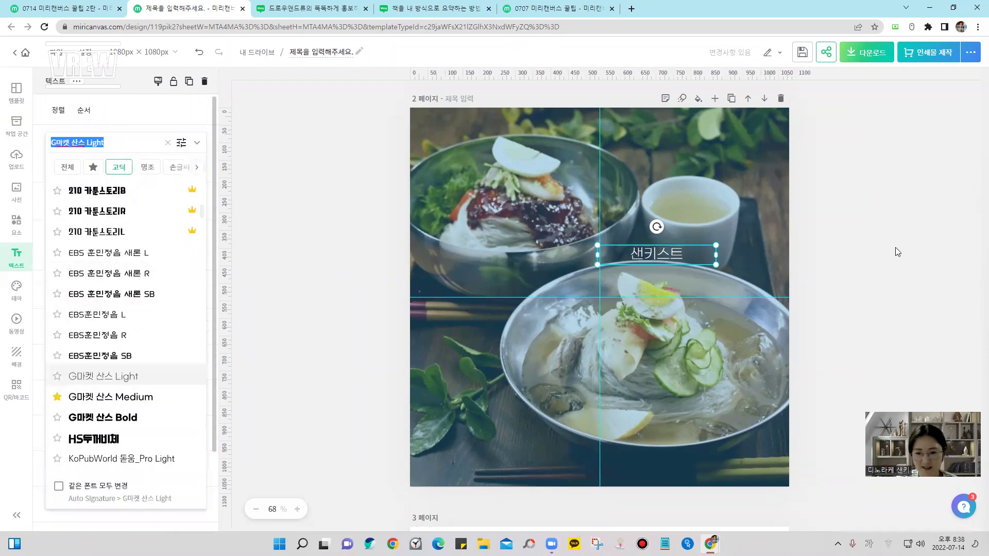
pyautogui.click(747, 291)
# Prefix the page 2 nickname with @, shrink the text, and centre it horizontally on the photo
pyautogui.doubleClick(637, 253)
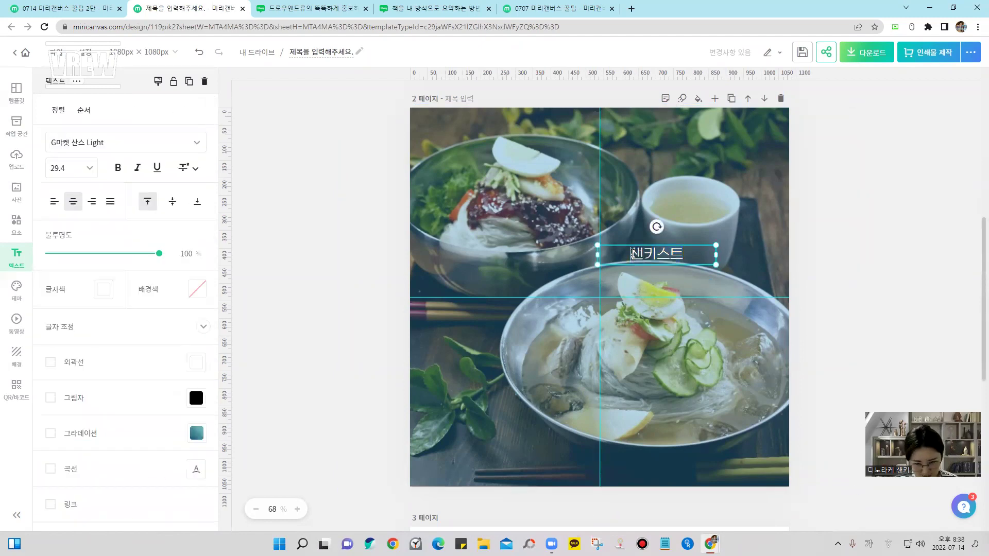
pyautogui.write('@')
pyautogui.click(634, 280)
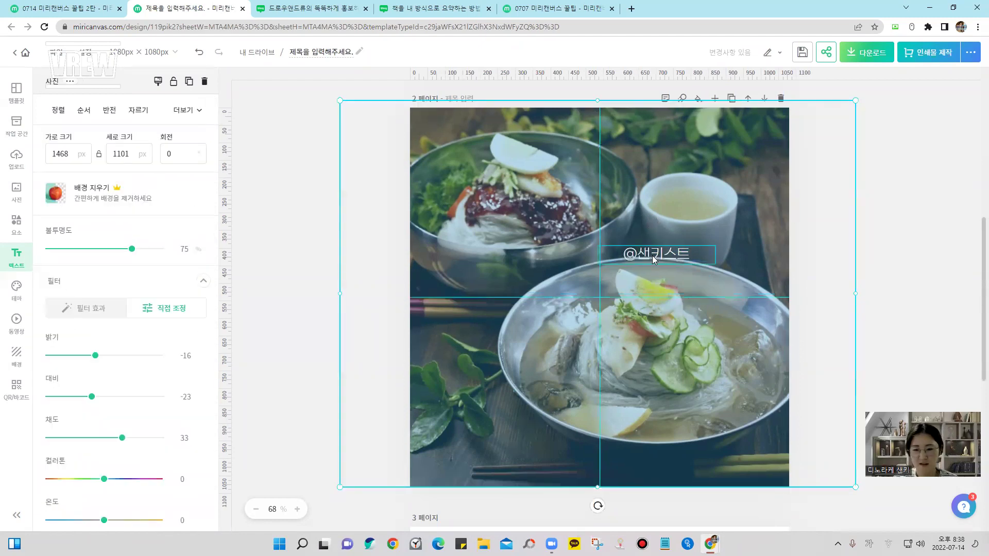
pyautogui.moveTo(655, 252); pyautogui.dragTo(604, 257)
pyautogui.click(777, 168)
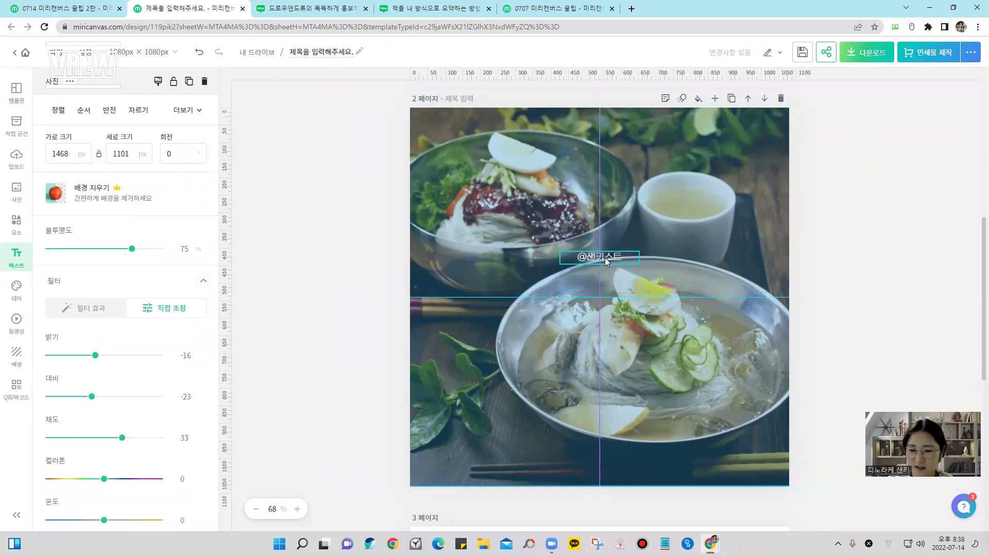
pyautogui.click(807, 229)
pyautogui.hotkey('ctrl', 't')
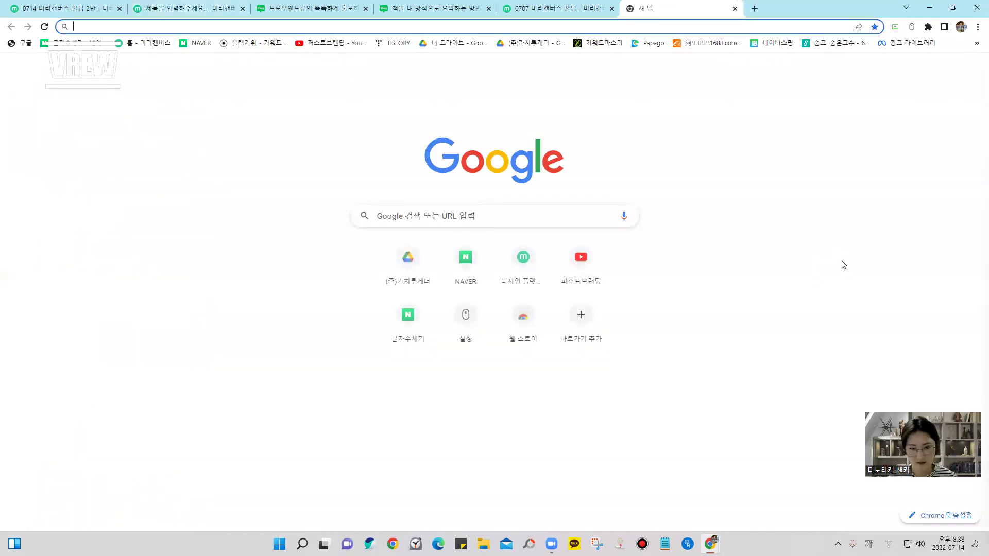
pyautogui.write('ㅈ')
pyautogui.click(735, 9)
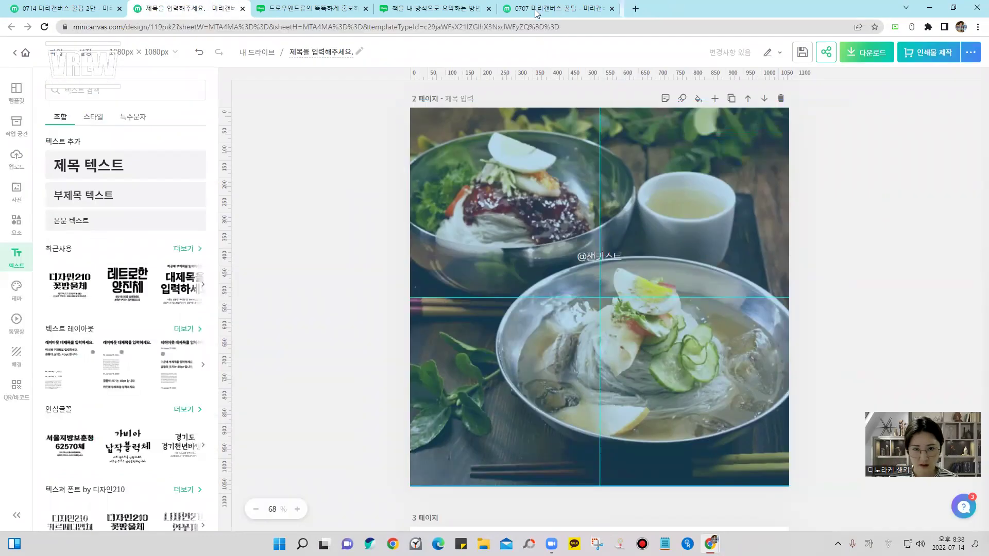
pyautogui.click(481, 8)
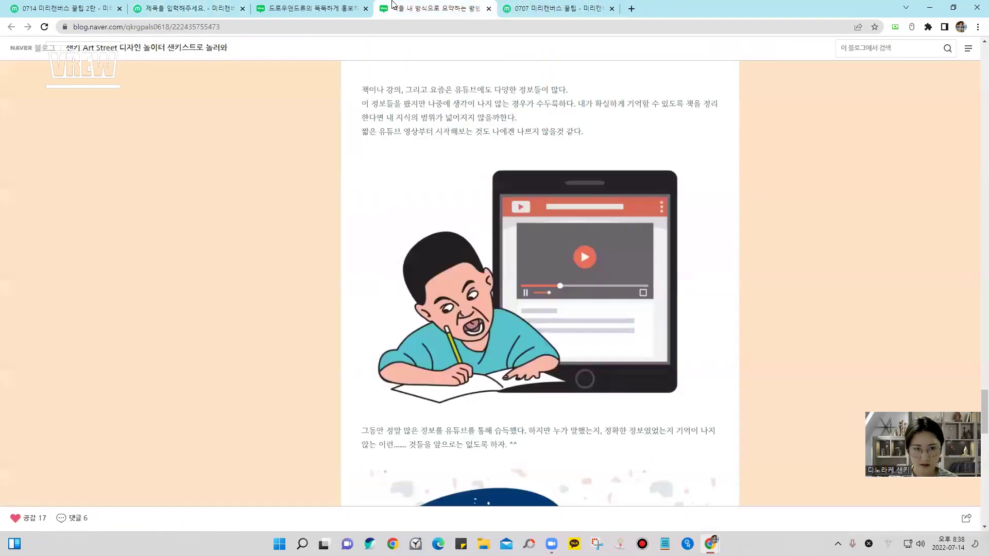
pyautogui.click(164, 9)
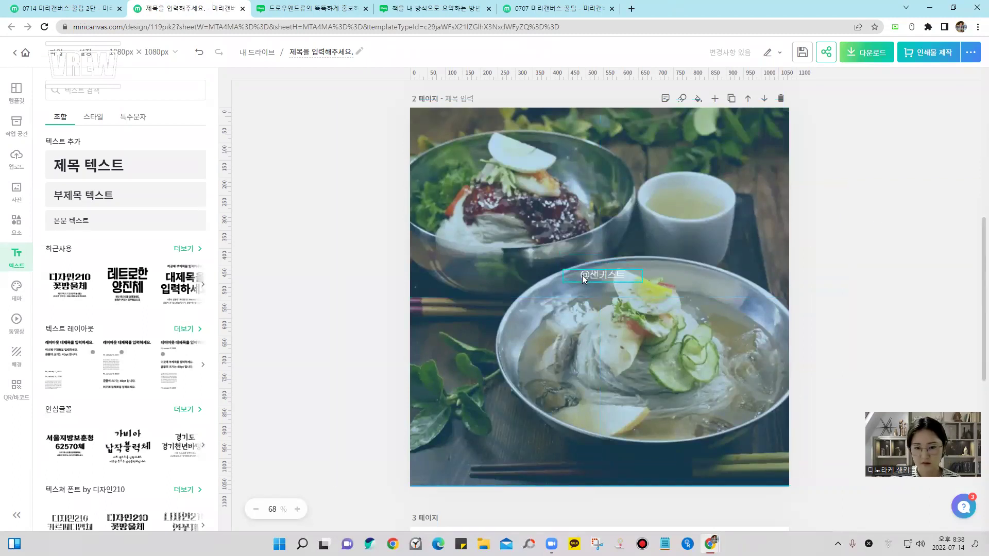
# Move the nickname on page 2 down onto the upper rim of the lower noodle bowl
pyautogui.click(582, 275)
pyautogui.click(851, 258)
pyautogui.scroll(-5, 716, 249)
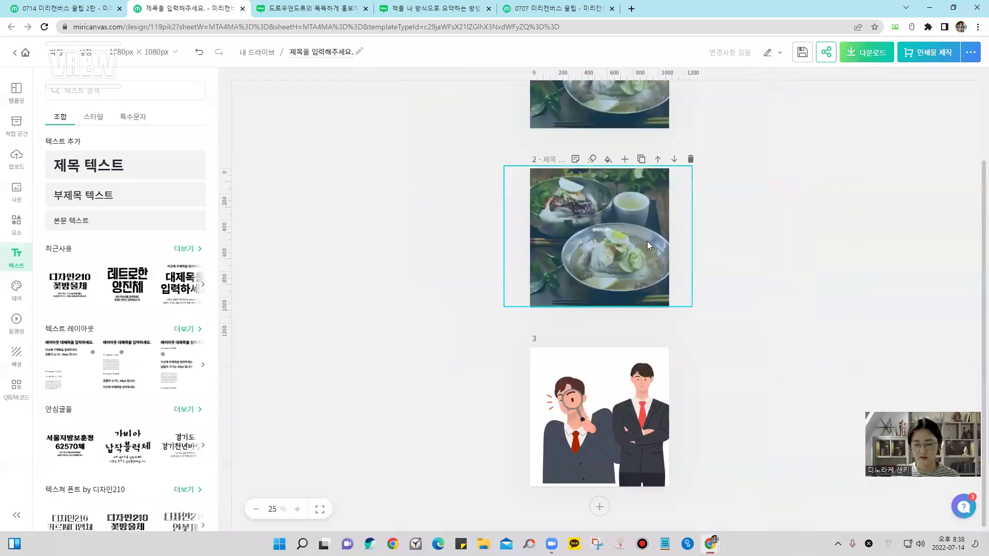
# Compare how the tinted noodle photo with the nickname and the illustration page look at 25% and 50% zoom
pyautogui.scroll(3, 647, 253)
pyautogui.scroll(-2, 632, 343)
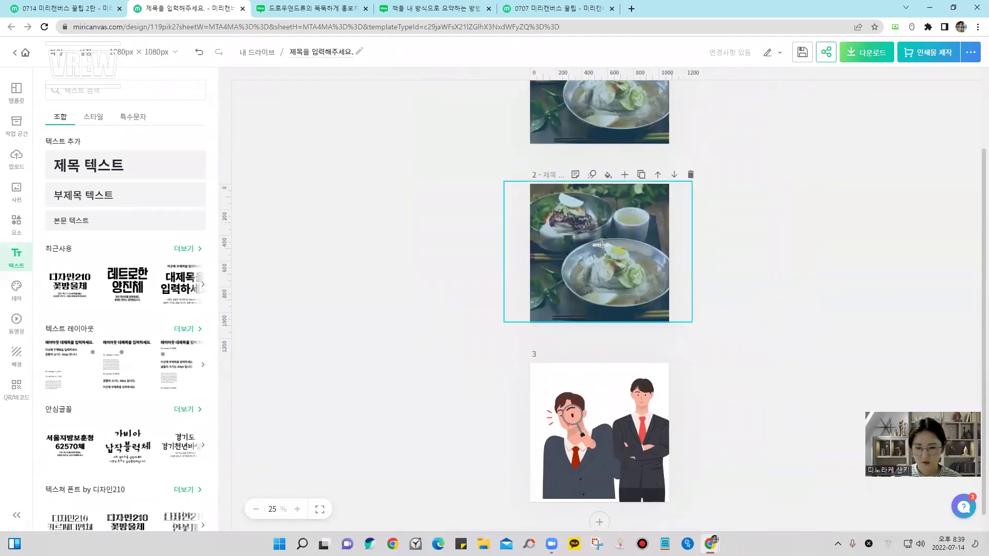
pyautogui.scroll(3, 621, 266)
pyautogui.scroll(-3, 643, 273)
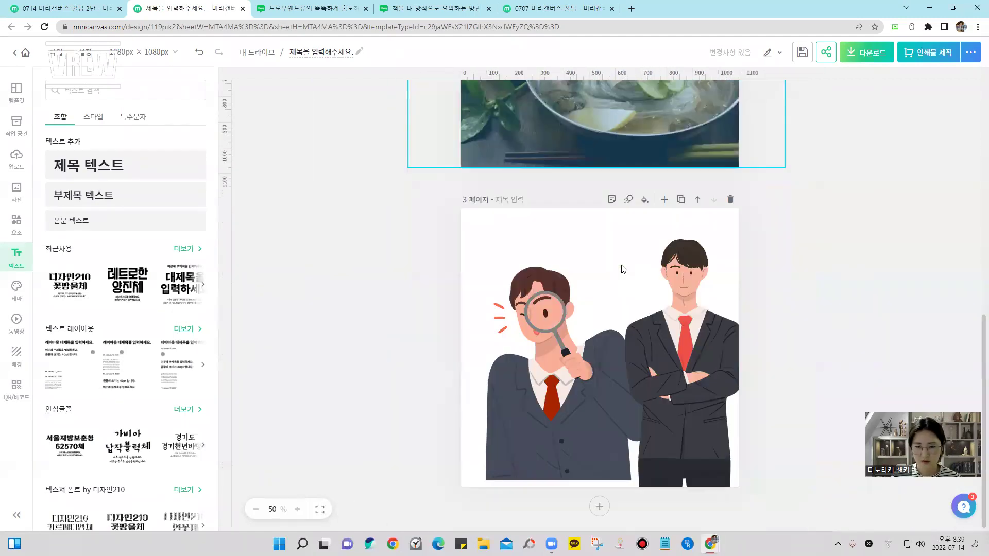
pyautogui.scroll(6, 672, 278)
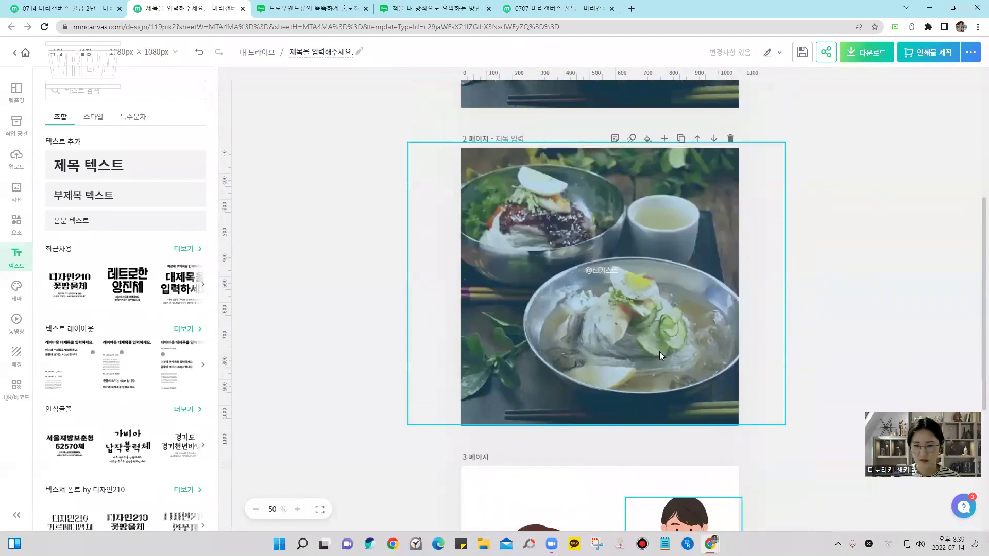
pyautogui.click(772, 304)
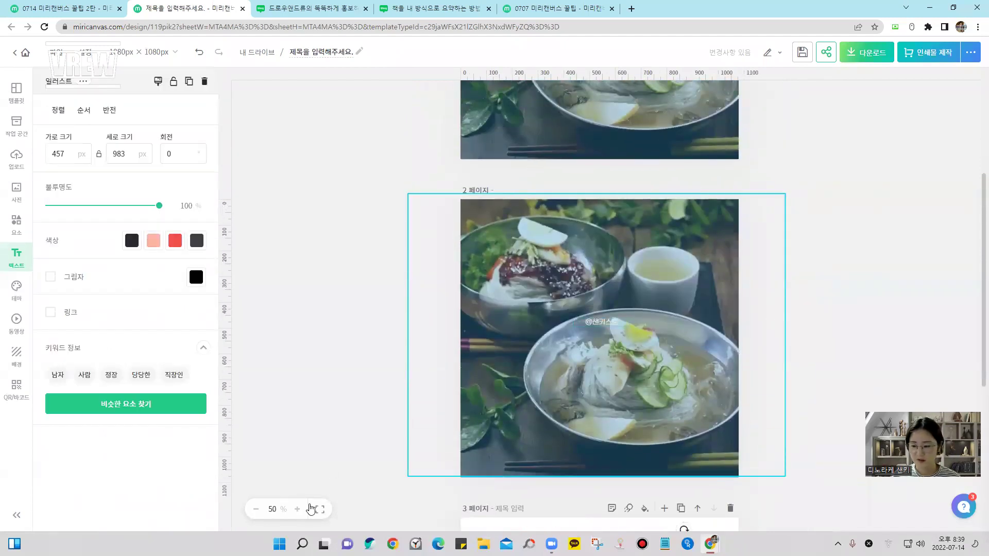
pyautogui.click(256, 510)
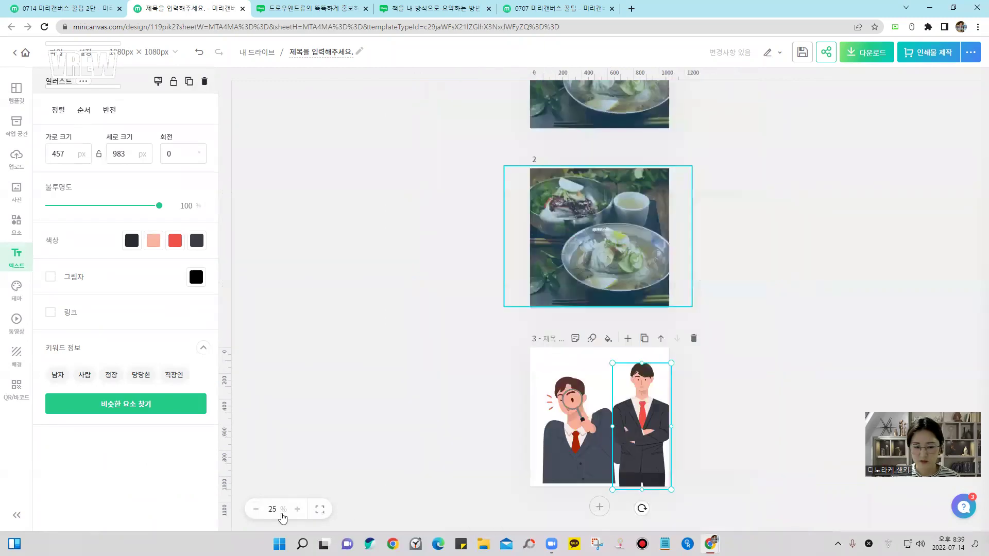
pyautogui.click(298, 510)
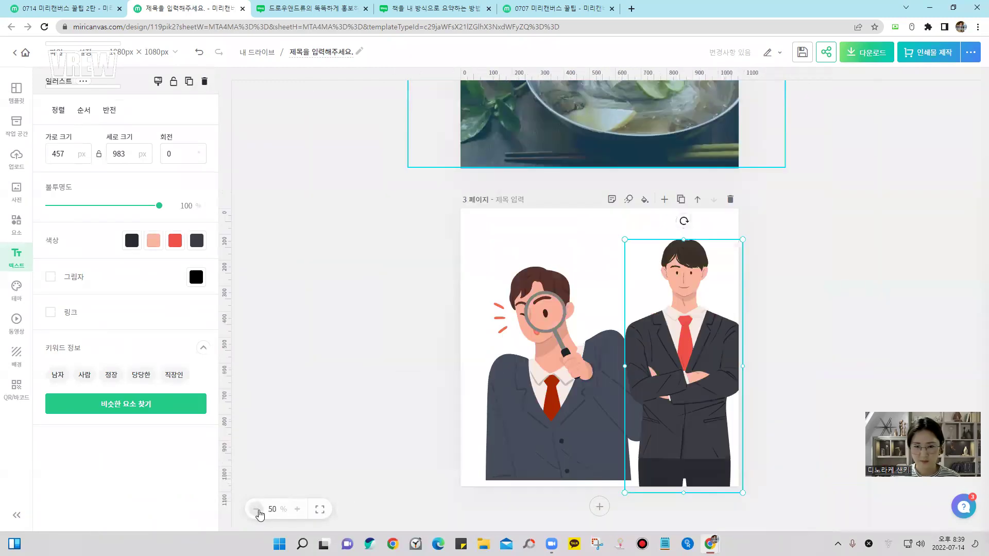
pyautogui.click(256, 509)
pyautogui.scroll(1, 631, 283)
# Change the background colour of page 2 to yellow #FFCD4A so the semi-transparent noodle photo gets a warm tint
pyautogui.click(621, 232)
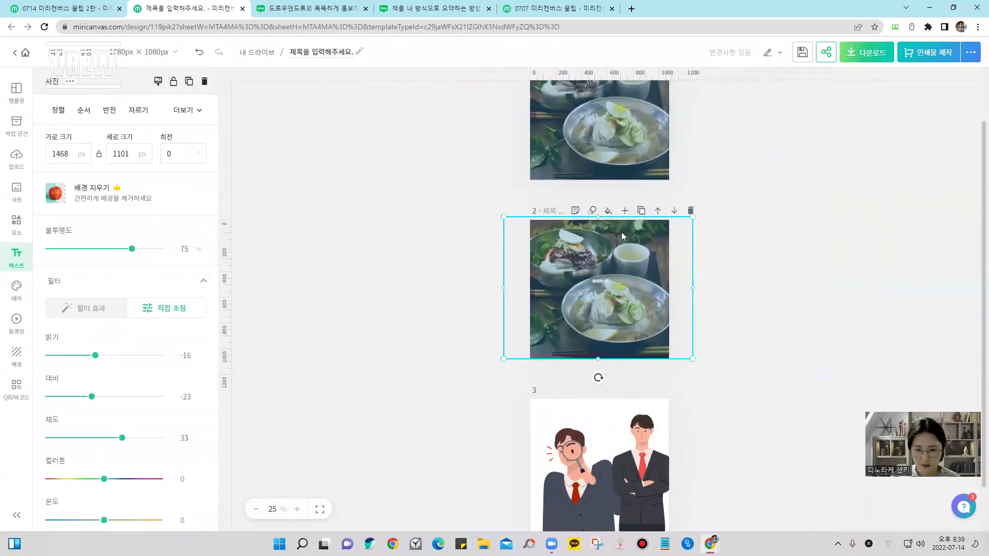
pyautogui.click(613, 211)
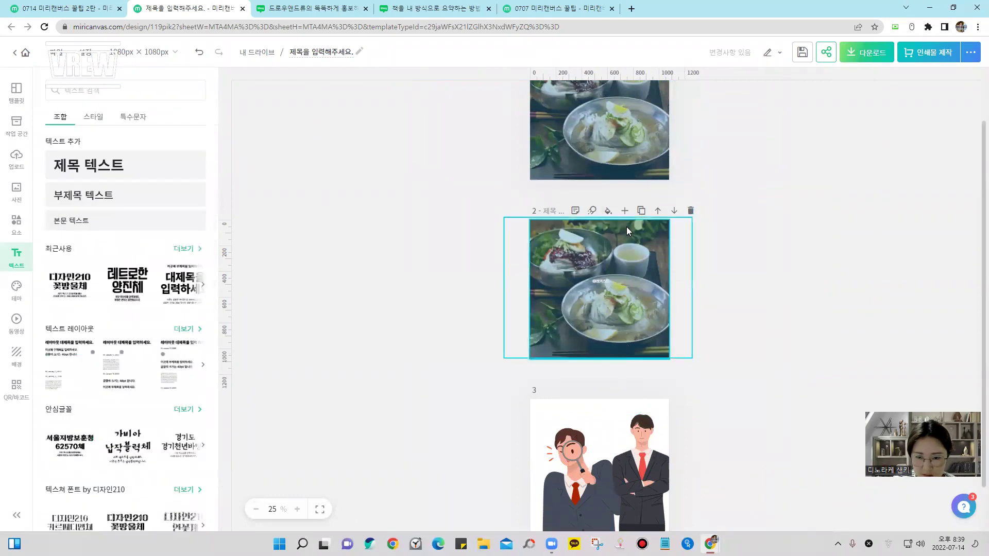
pyautogui.click(610, 211)
pyautogui.click(646, 215)
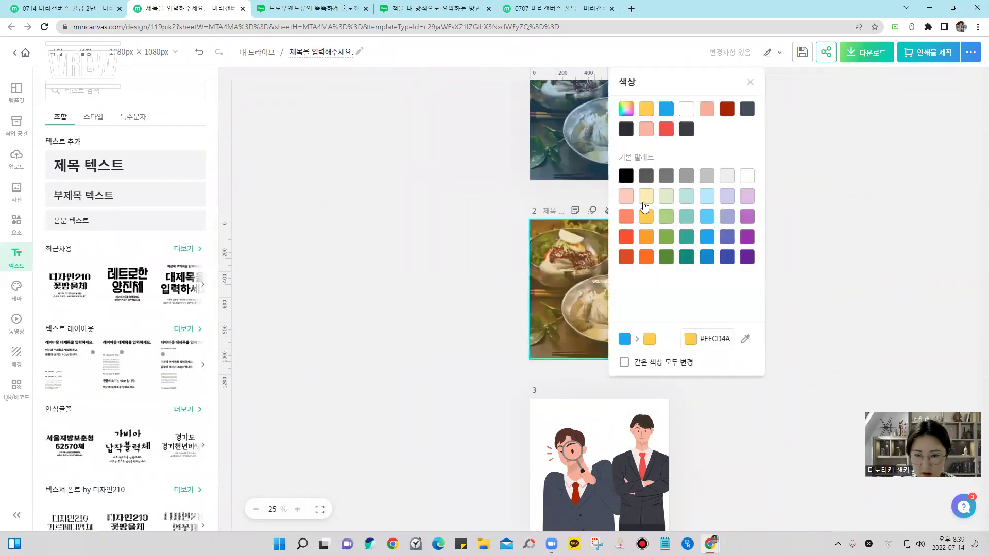
pyautogui.click(444, 234)
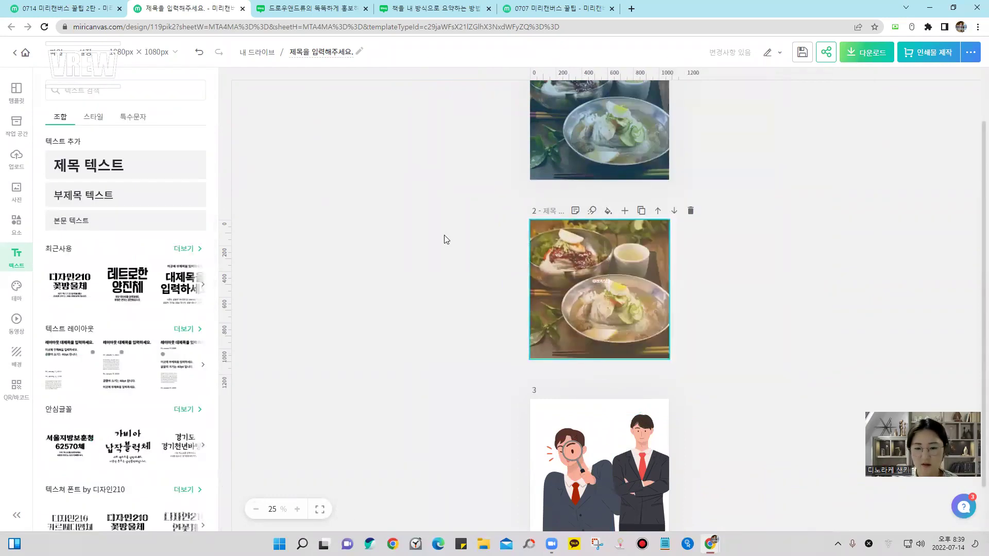
pyautogui.click(632, 268)
pyautogui.click(623, 245)
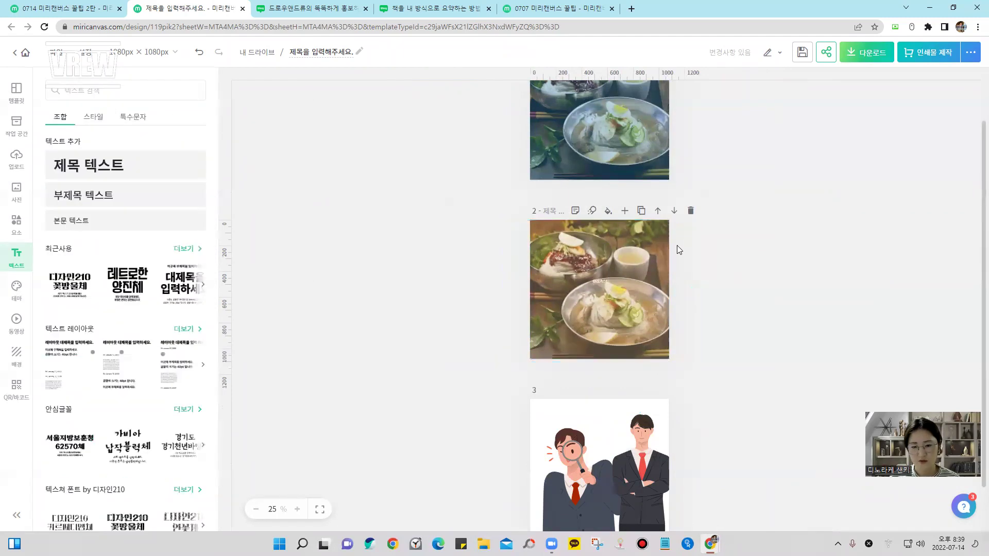
# Switch to the design 0714 미리캔버스 꿀팁 2탄 and show the two finished example photos on page 15
pyautogui.hotkey('ctrl', '1')
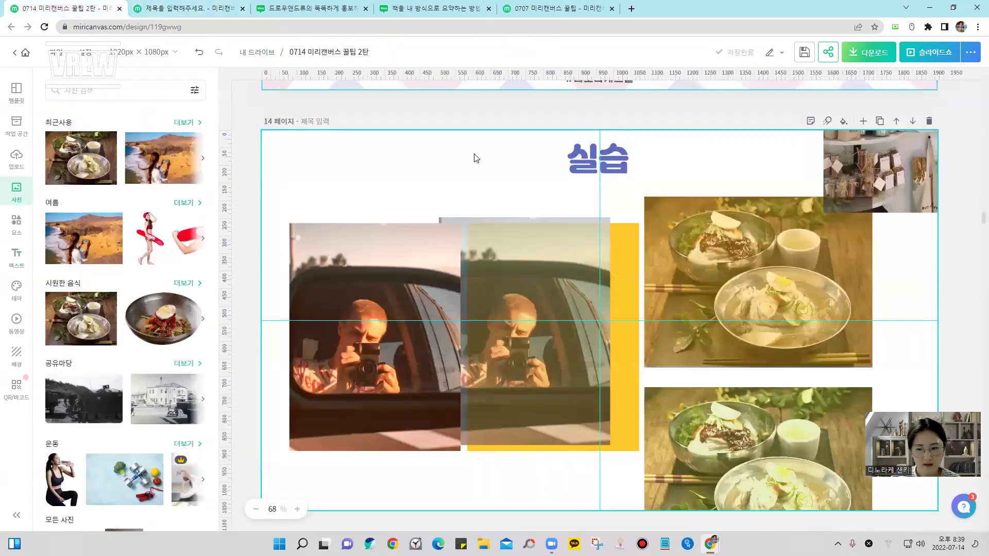
pyautogui.scroll(-4, 435, 348)
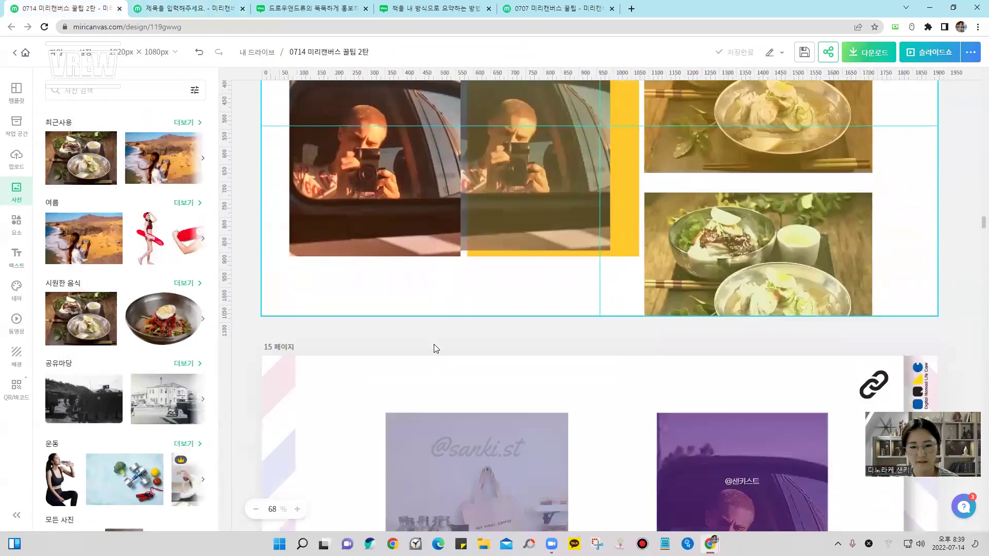
pyautogui.scroll(-4, 436, 348)
pyautogui.click(600, 350)
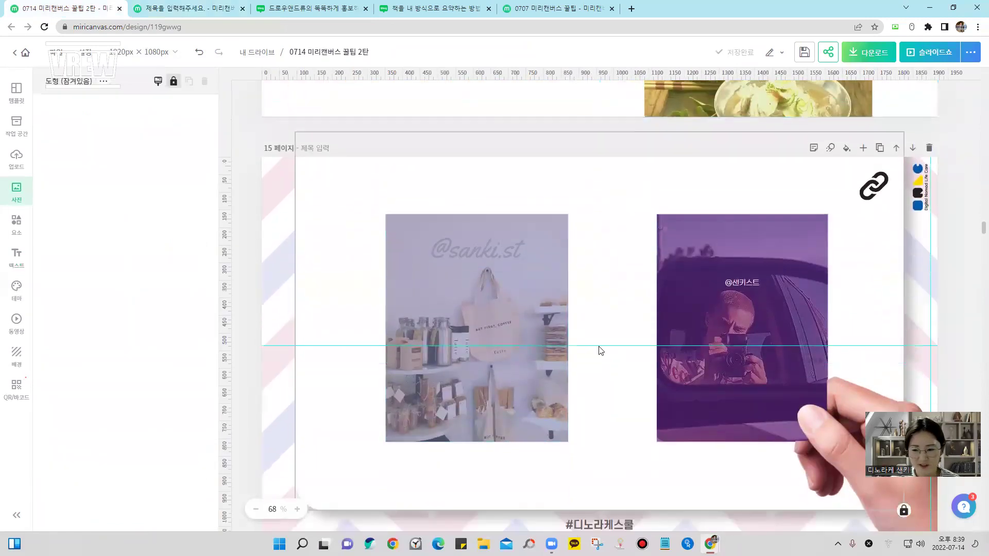
pyautogui.scroll(-1, 600, 351)
# Move the two page 15 photos aside to expose the blue and purple rectangles behind them, and undo the moves
pyautogui.moveTo(738, 260); pyautogui.dragTo(625, 285)
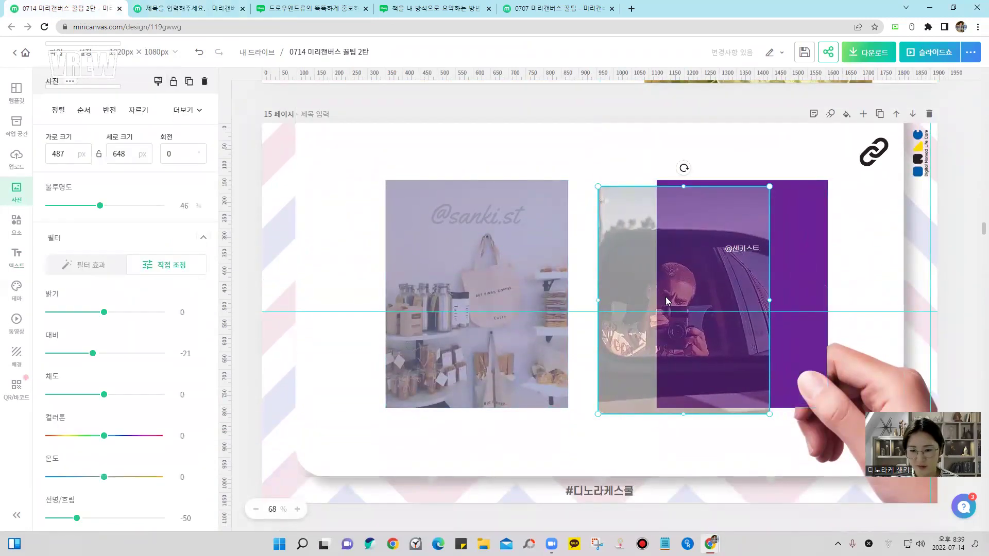
pyautogui.moveTo(530, 306); pyautogui.dragTo(473, 325)
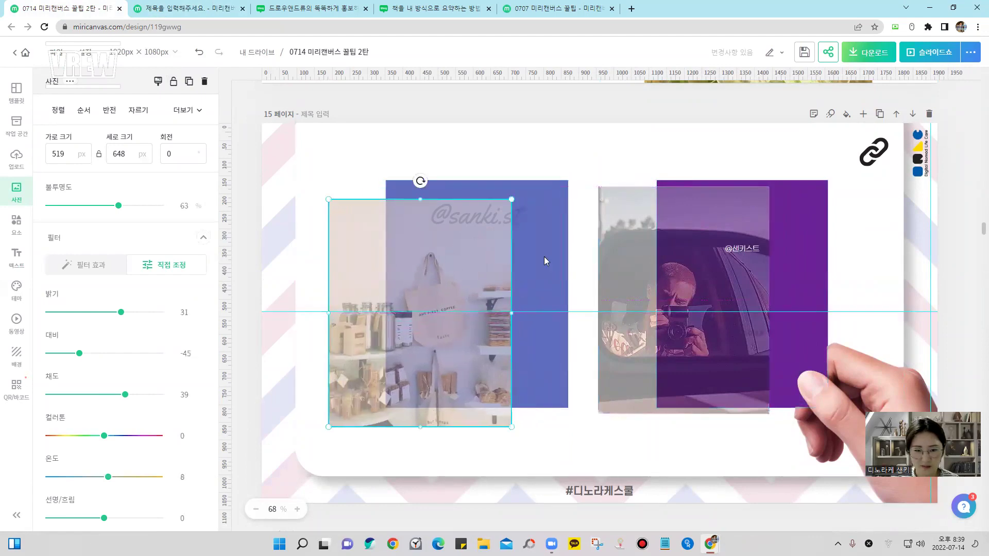
pyautogui.click(707, 309)
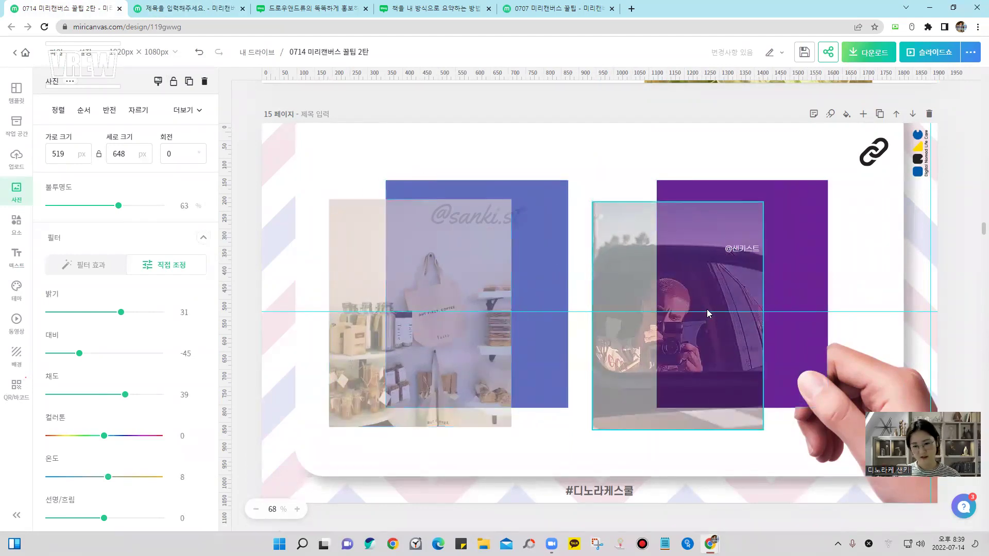
pyautogui.hotkey('ctrl', 'z')
pyautogui.hotkey('ctrl', 'z')
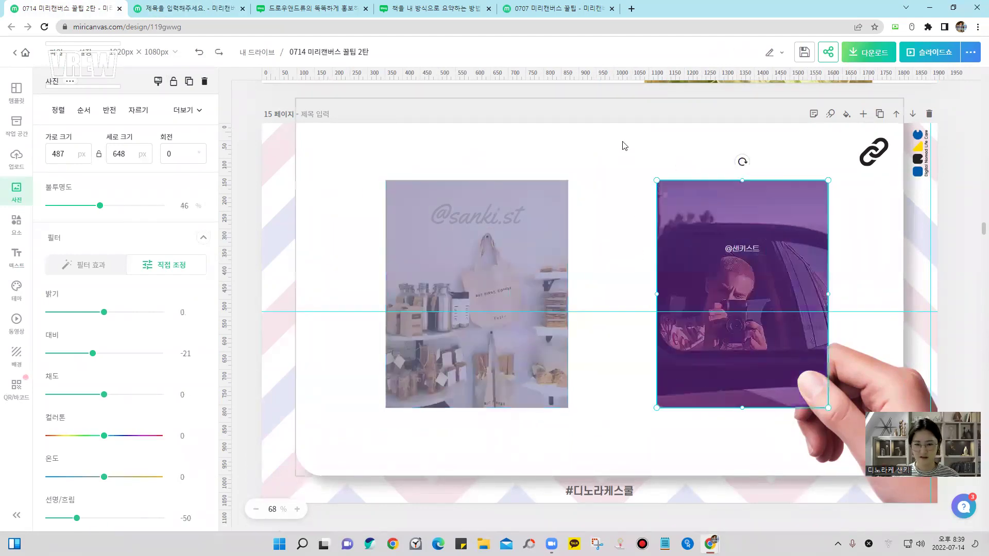
pyautogui.click(611, 207)
# Set the opacity of the handwritten handle text above the tote bag on page 15 to 23%
pyautogui.click(497, 225)
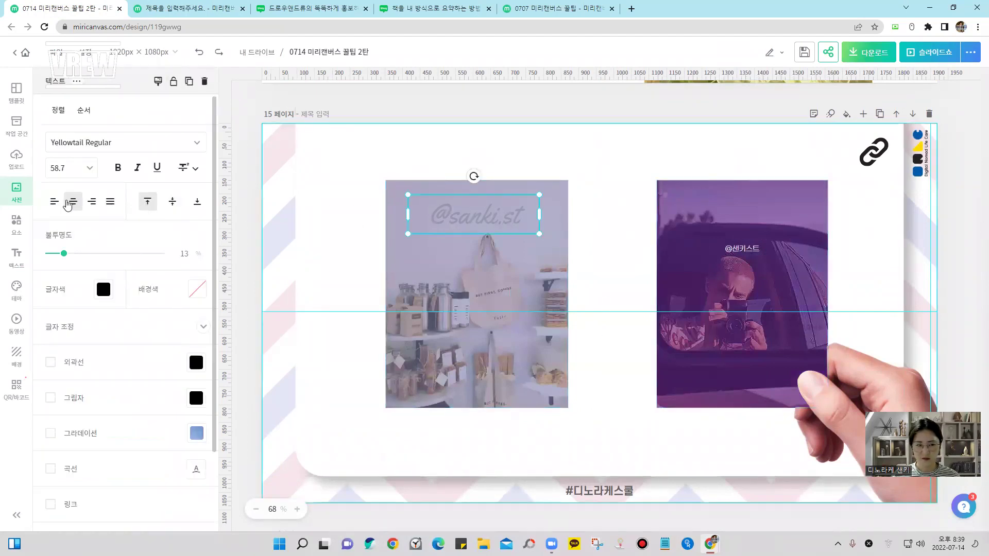
pyautogui.moveTo(60, 257); pyautogui.dragTo(75, 270)
pyautogui.doubleClick(480, 221)
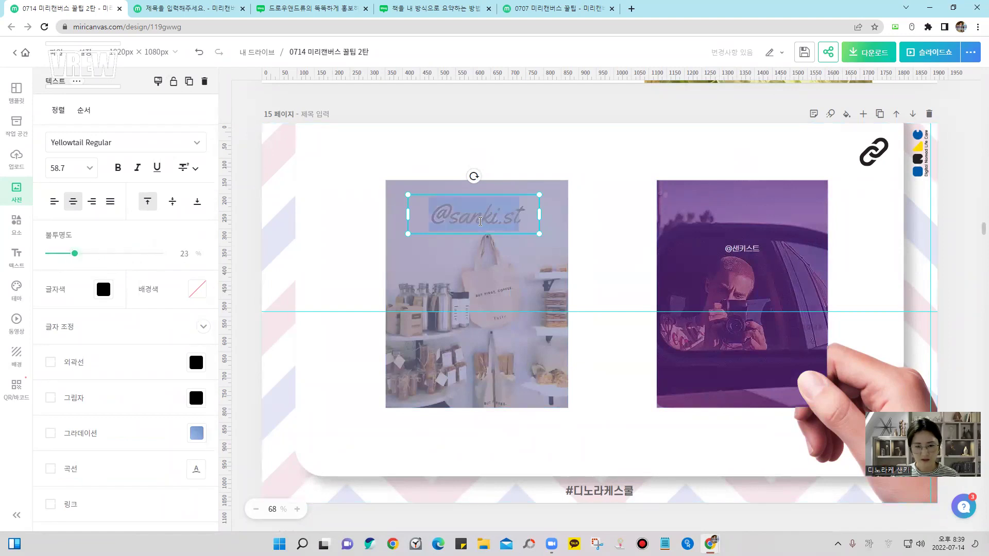
pyautogui.click(649, 218)
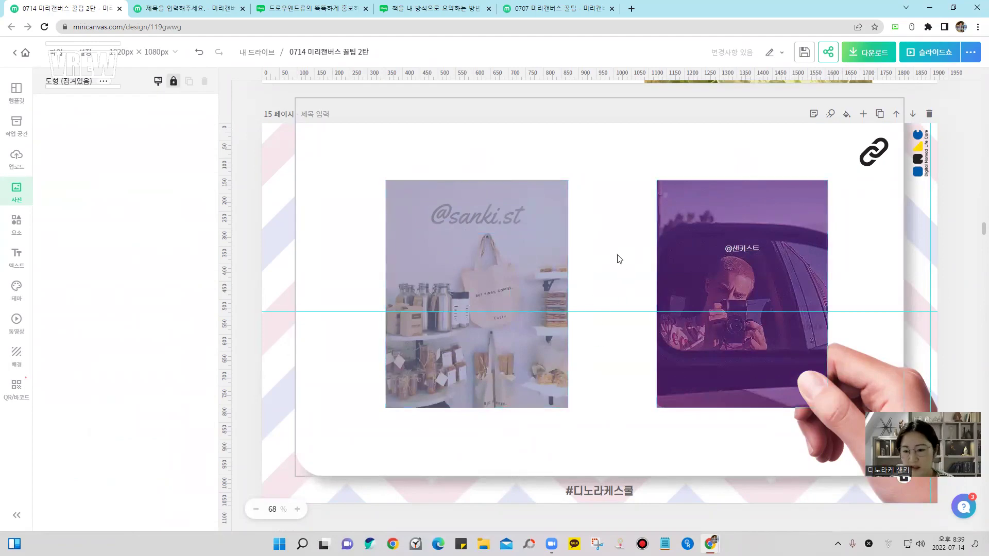
# Start the slideshow on page 15 and open the blog post linked to the chain icon
pyautogui.scroll(10, 603, 335)
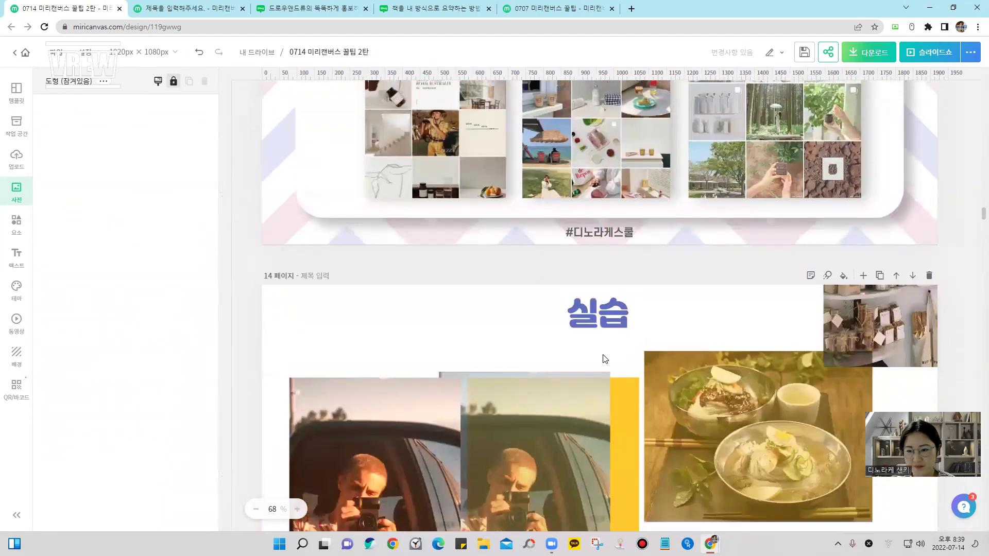
pyautogui.scroll(-5, 606, 353)
pyautogui.scroll(-3, 606, 353)
pyautogui.click(874, 254)
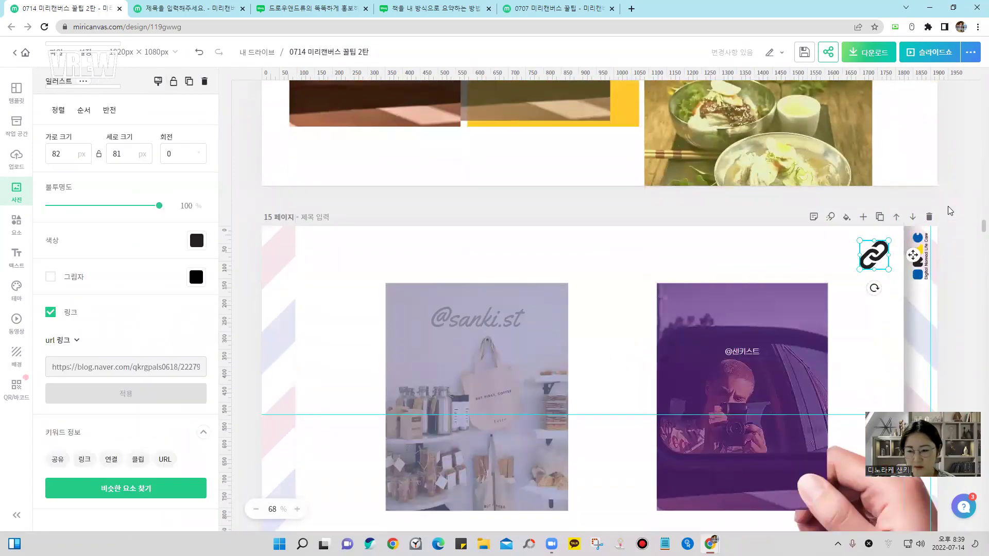
pyautogui.click(929, 52)
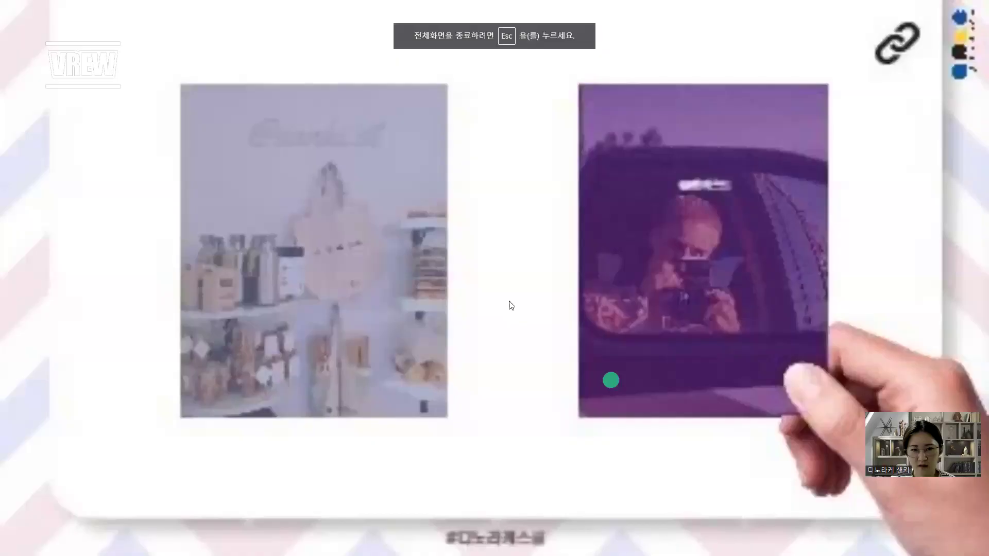
pyautogui.click(905, 37)
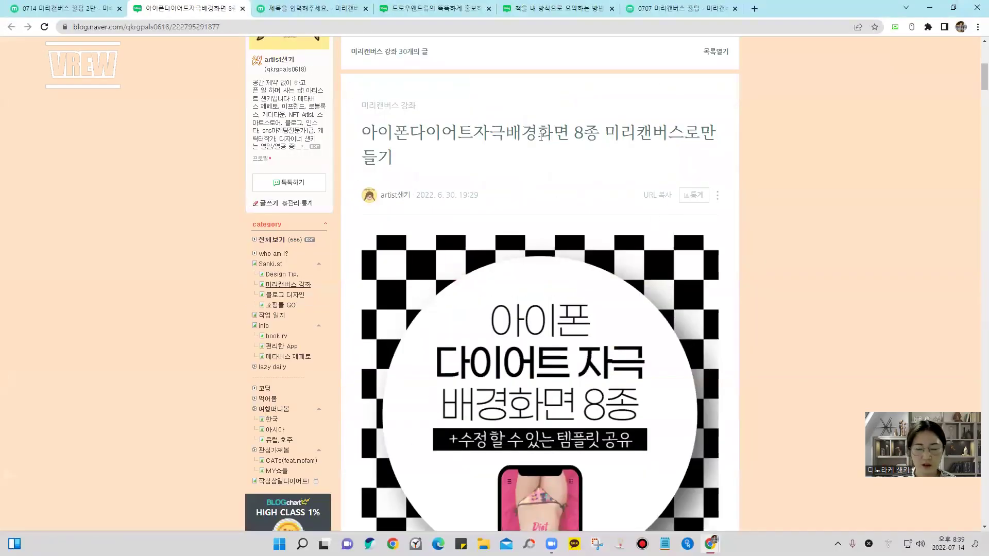
# Examine the title and cover image of the blog post 아이폰다이어트자극배경화면 8종 미리캔버스로만들기
pyautogui.moveTo(363, 132); pyautogui.dragTo(468, 156)
pyautogui.click(469, 156)
pyautogui.scroll(-5, 443, 251)
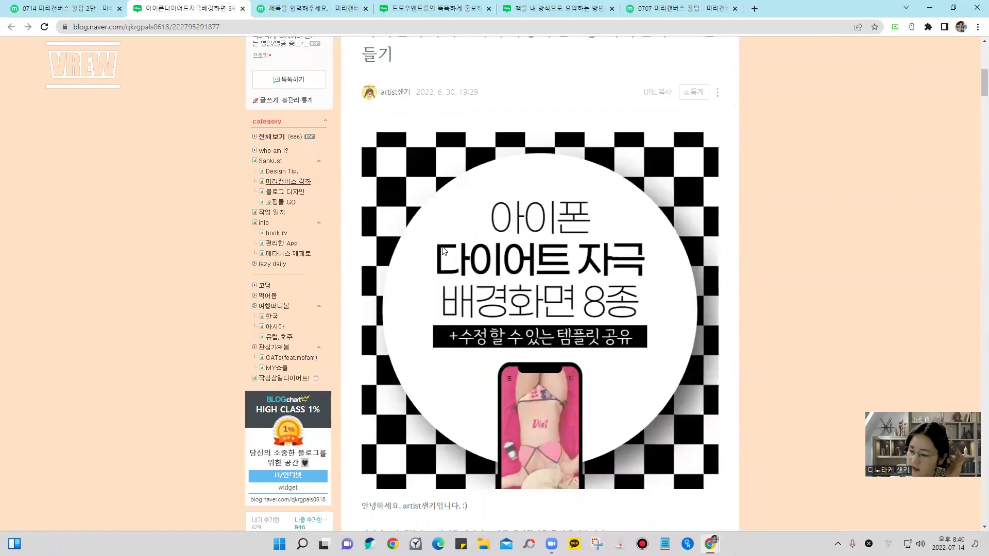
pyautogui.scroll(2, 443, 250)
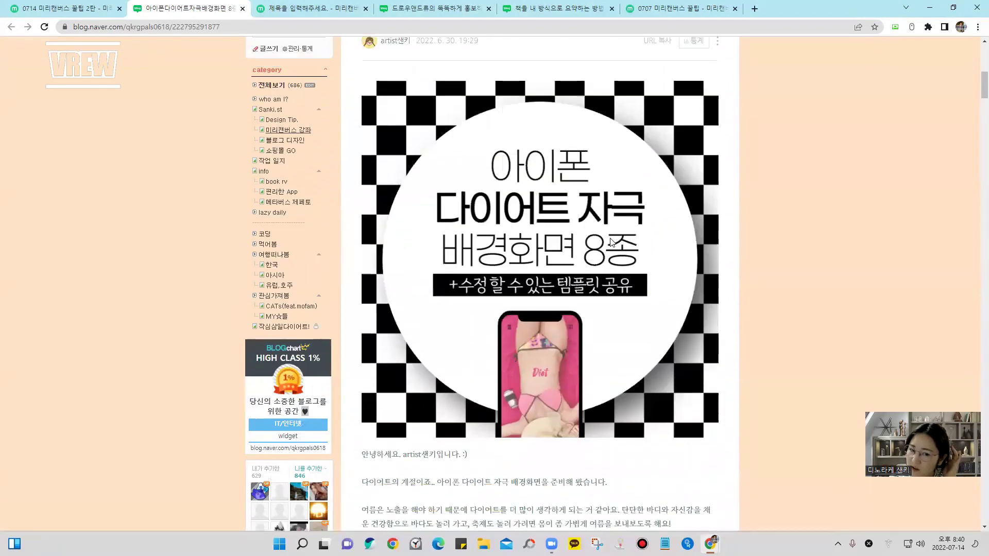
# Examine the blog post's introduction and its tinted photos overlaid with small motivational quotes
pyautogui.scroll(-9, 612, 242)
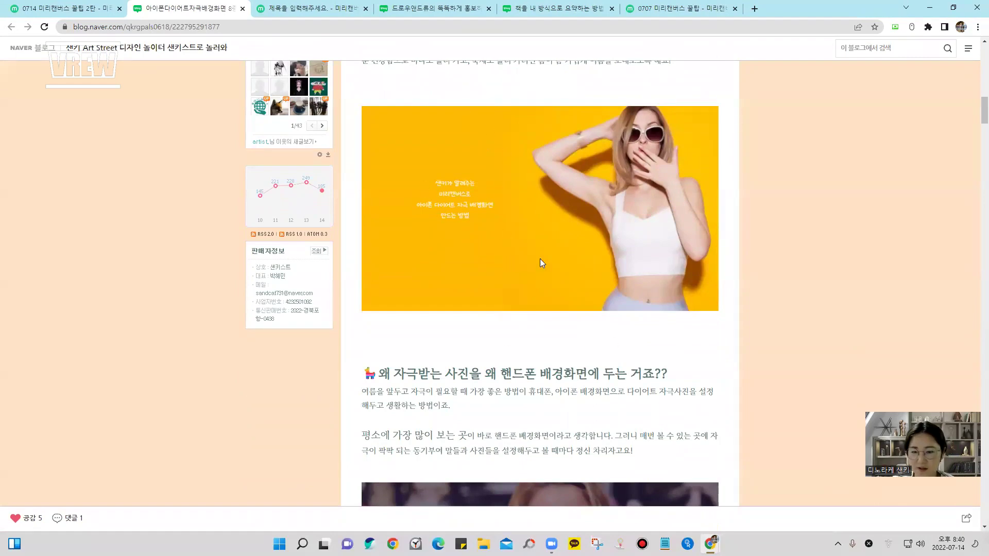
pyautogui.scroll(-8, 539, 262)
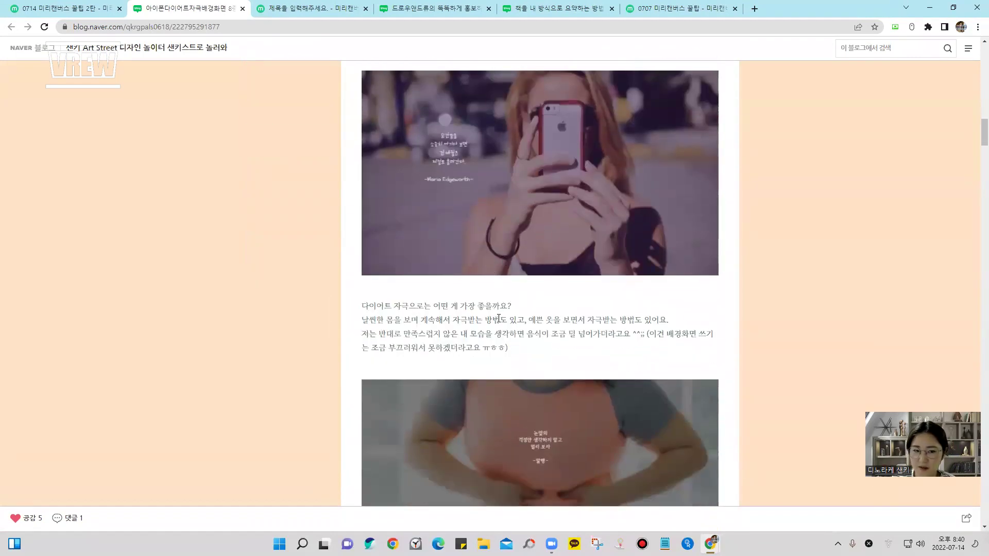
pyautogui.scroll(-2, 499, 309)
pyautogui.scroll(3, 499, 278)
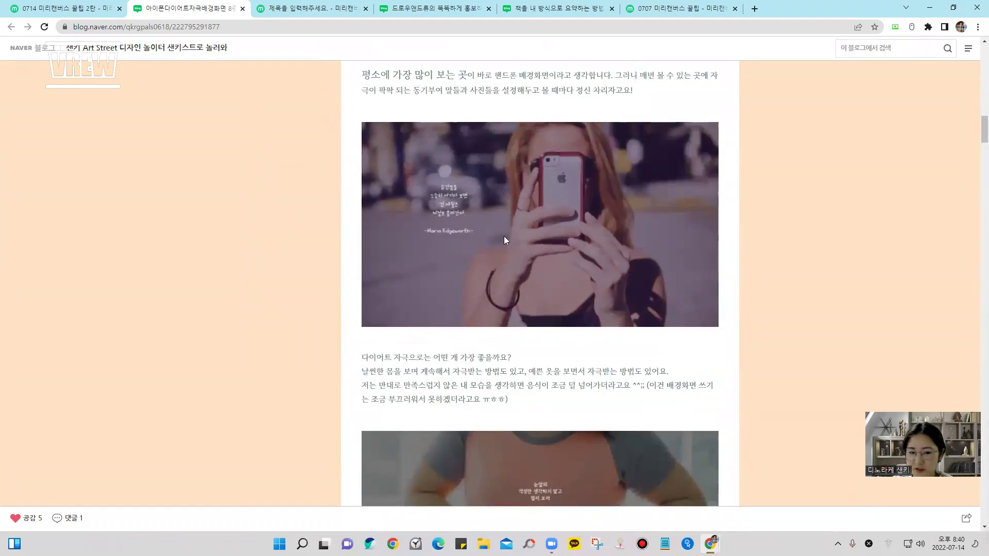
pyautogui.scroll(-2, 505, 242)
pyautogui.scroll(-1, 567, 330)
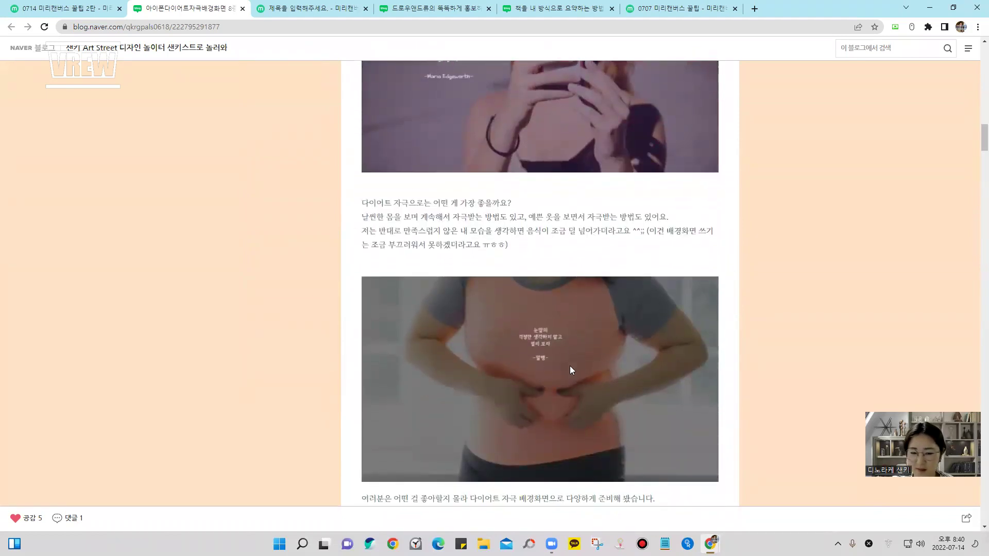
pyautogui.scroll(-2, 515, 355)
pyautogui.scroll(-6, 559, 255)
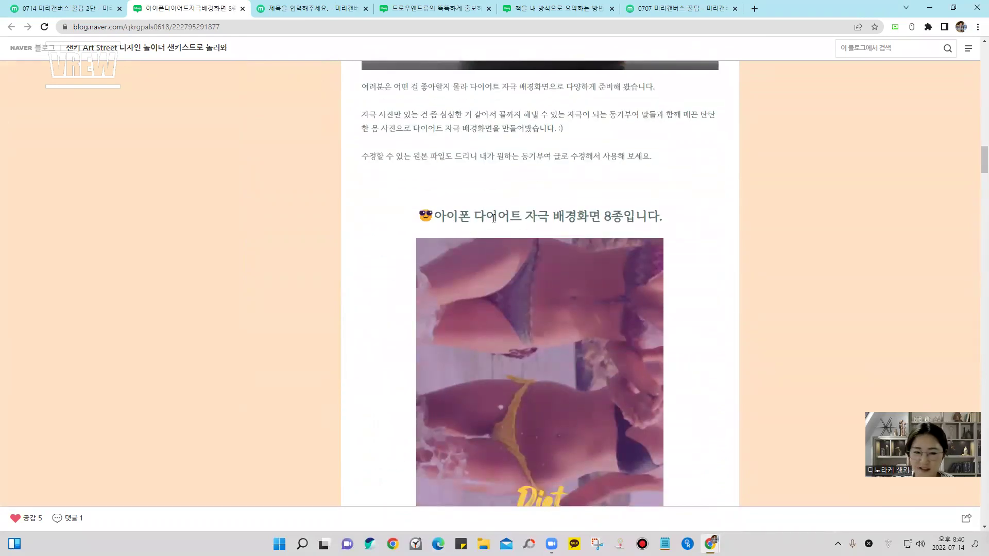
# Highlight the words 이폰 다이어트 자극 배경화면 in the heading above the wallpapers, and clear the selection
pyautogui.moveTo(442, 218); pyautogui.dragTo(518, 219)
pyautogui.click(598, 220)
pyautogui.click(613, 213)
pyautogui.moveTo(605, 219); pyautogui.dragTo(443, 218)
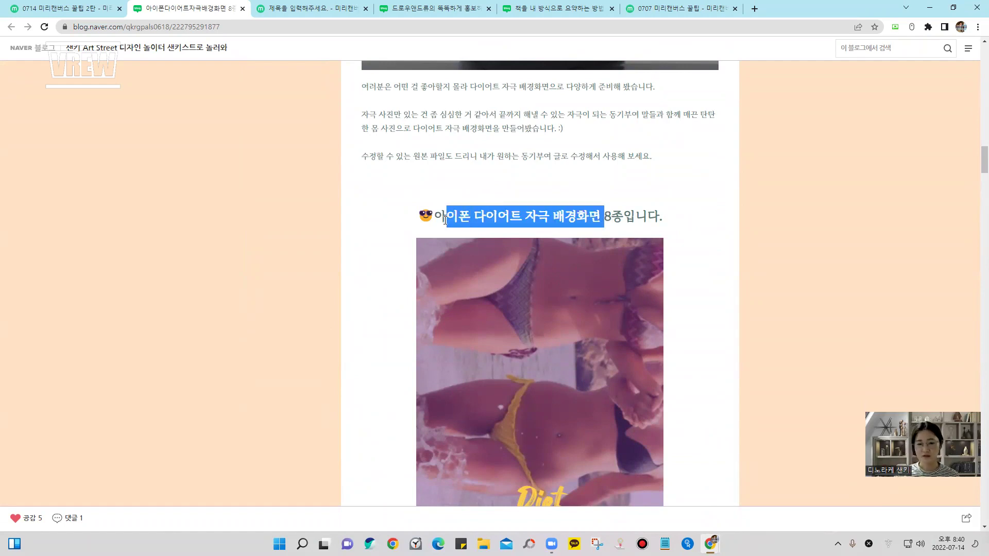
pyautogui.click(439, 222)
pyautogui.scroll(-2, 421, 221)
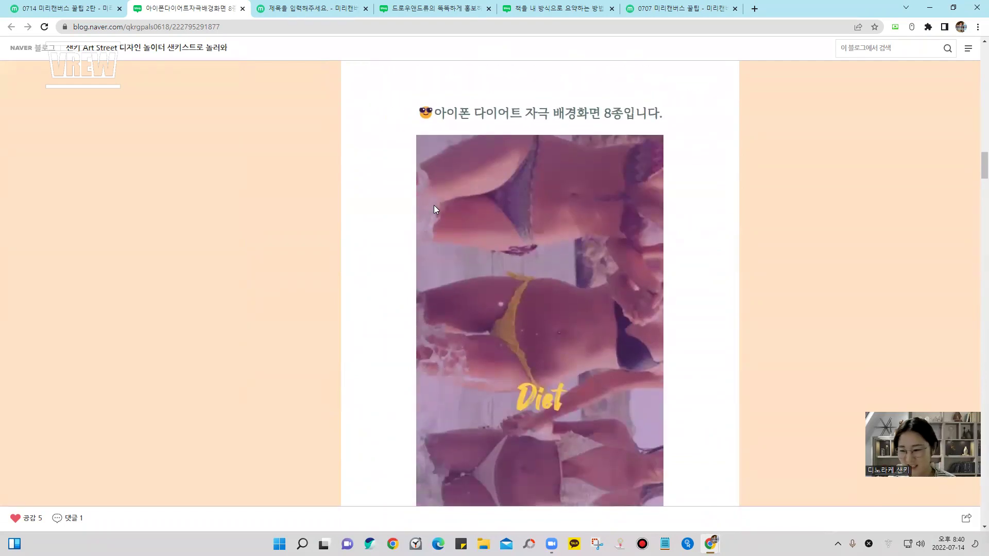
# Examine the tinted phone wallpapers in the blog post and the small quotes placed over the photos
pyautogui.scroll(-20, 338, 282)
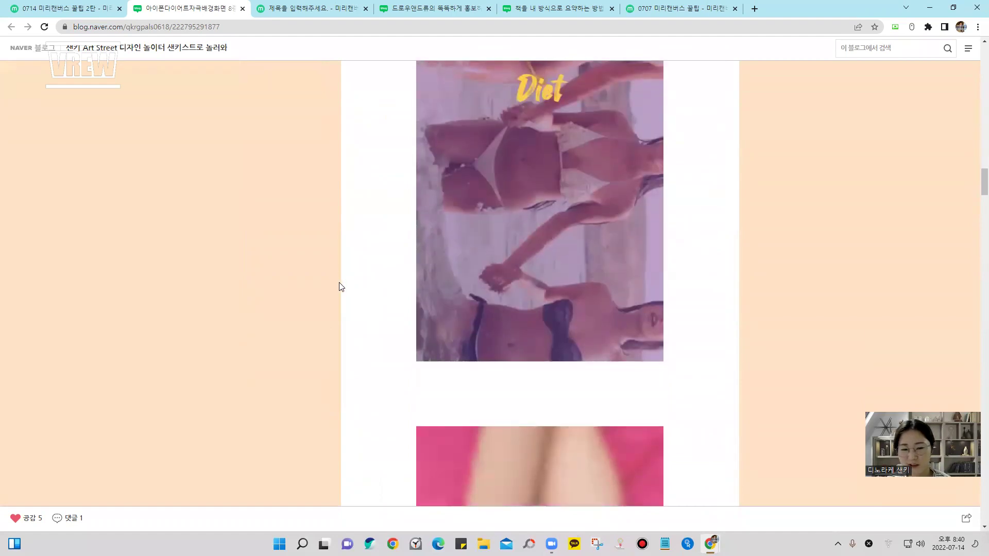
pyautogui.scroll(-6, 363, 288)
pyautogui.scroll(2, 364, 283)
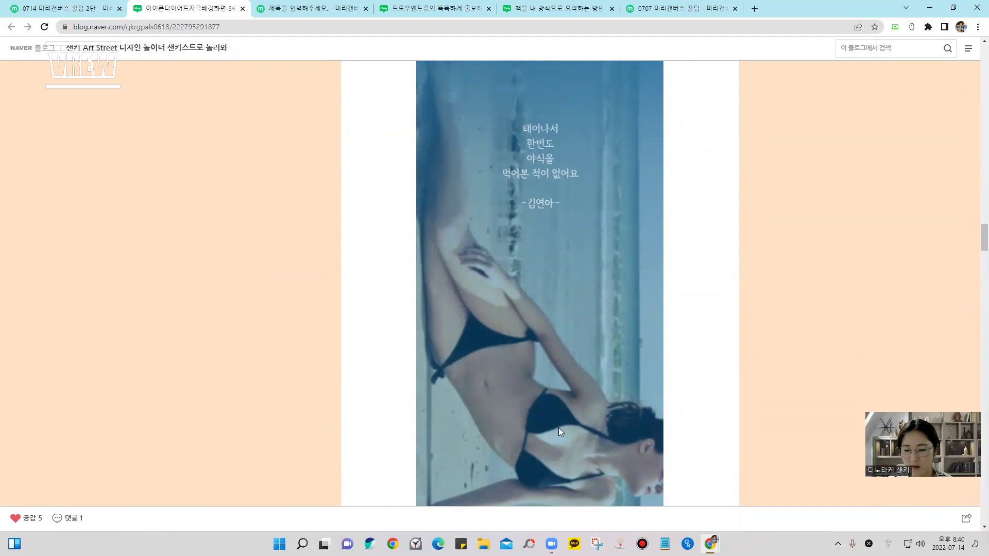
pyautogui.scroll(-20, 454, 402)
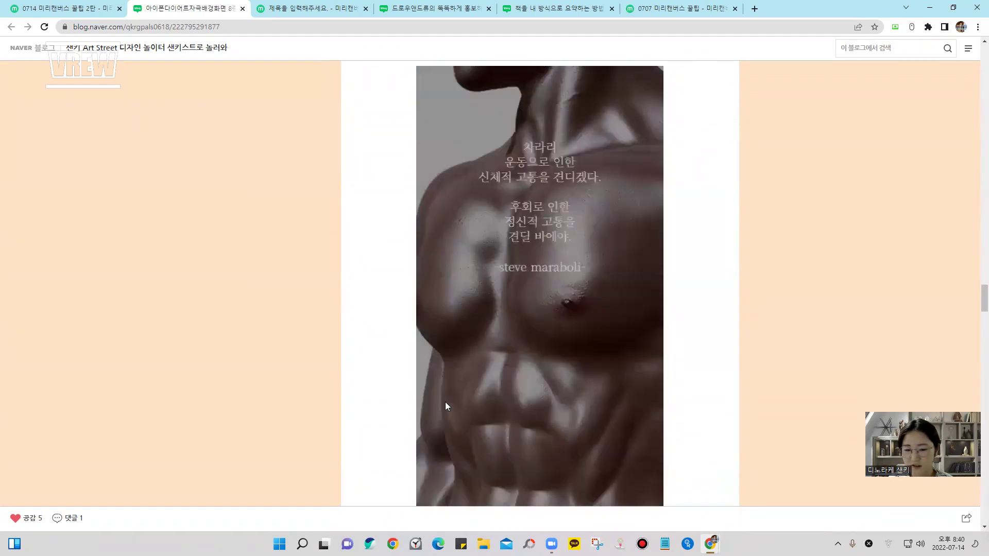
pyautogui.scroll(-15, 447, 399)
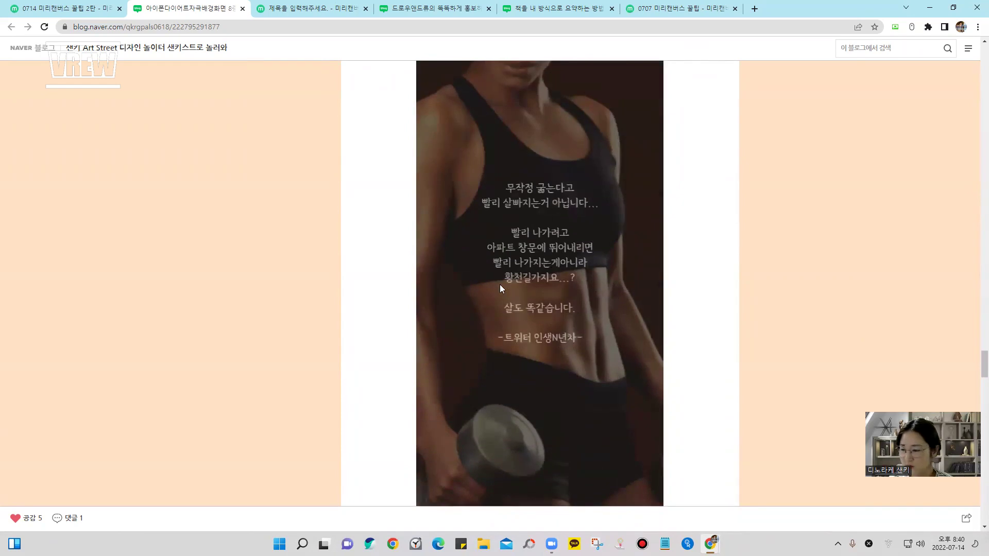
pyautogui.scroll(2, 539, 355)
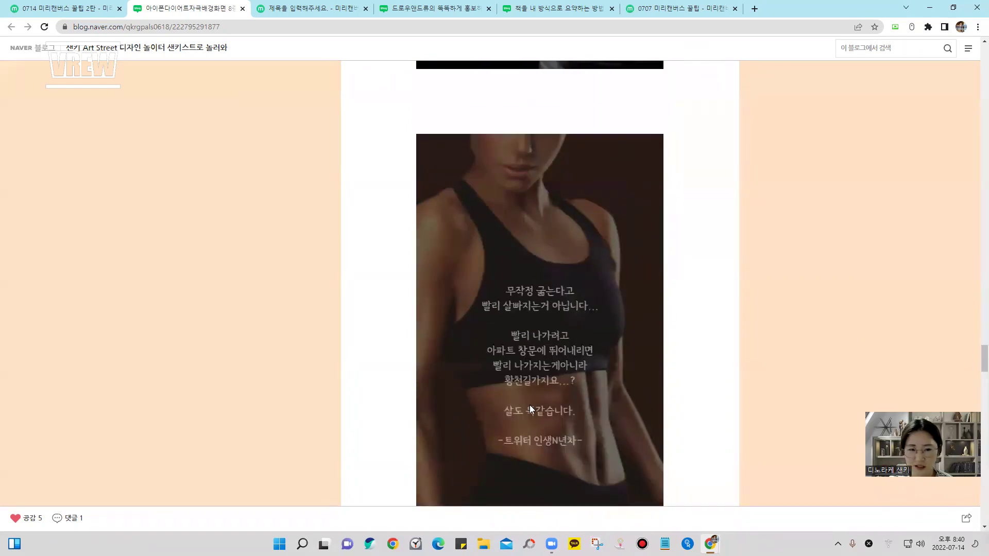
pyautogui.scroll(-2, 522, 395)
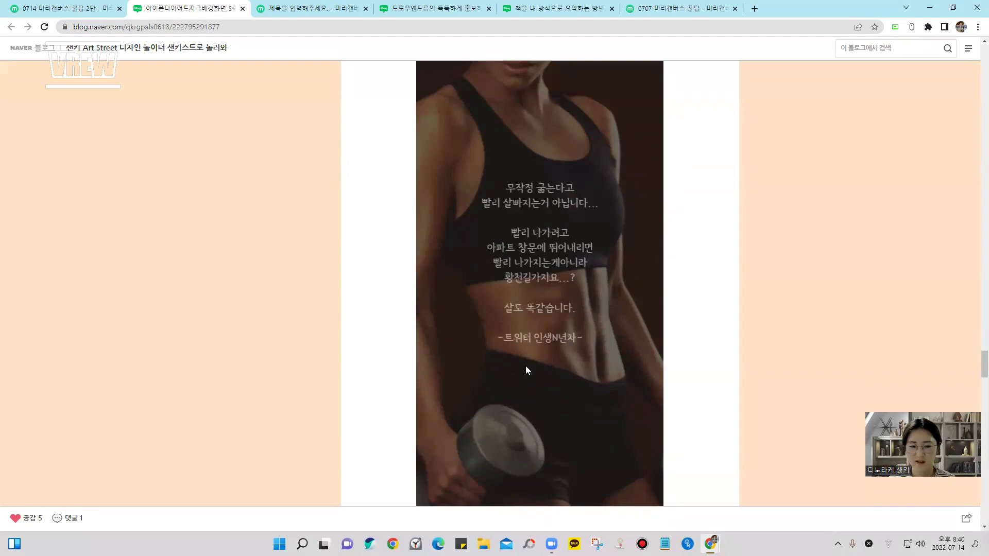
pyautogui.scroll(-17, 505, 360)
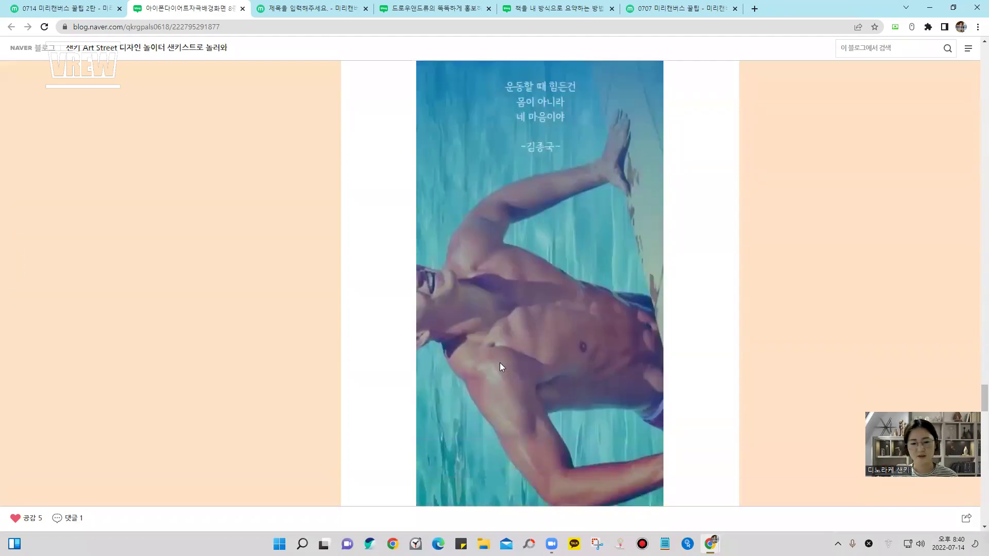
pyautogui.scroll(-2, 489, 386)
pyautogui.scroll(3, 695, 412)
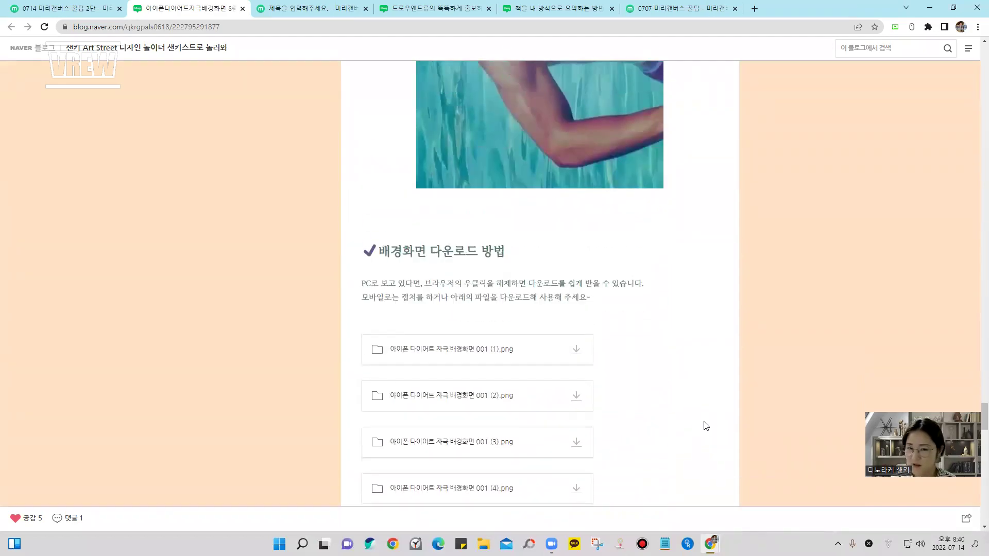
# Examine the 배경화면 다운로드 방법 section, its attached PNG wallpaper files and the MiriCanvas template link
pyautogui.scroll(-1, 677, 429)
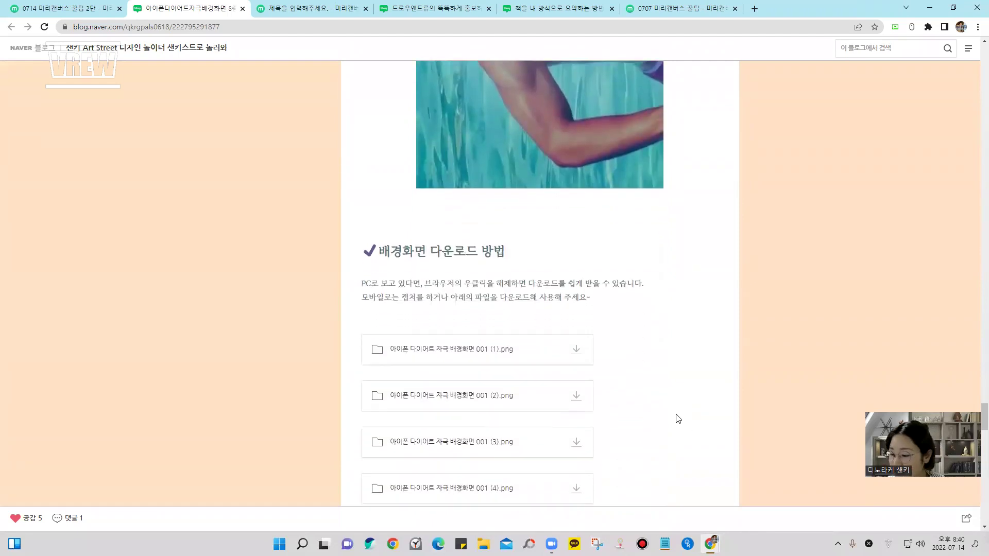
pyautogui.tripleClick(423, 300)
pyautogui.click(417, 263)
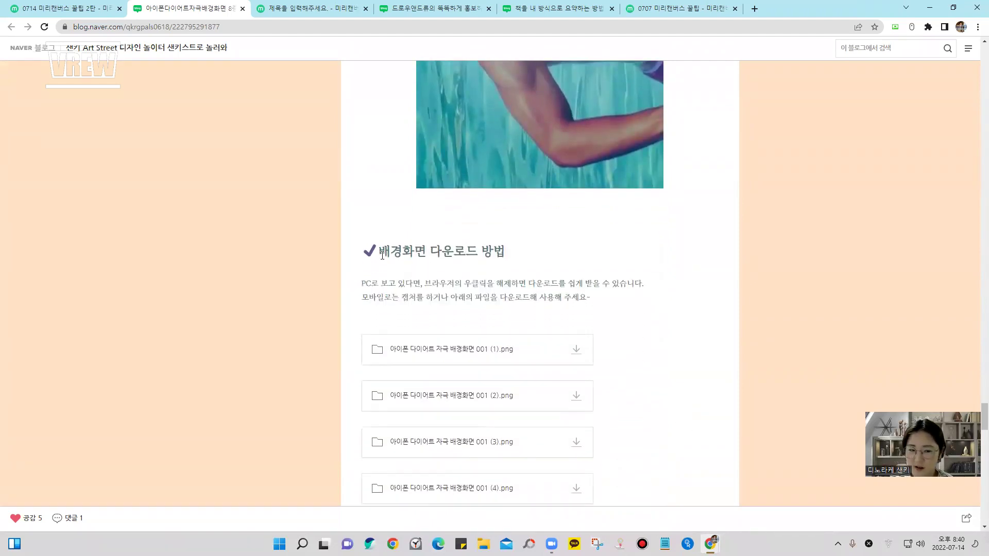
pyautogui.tripleClick(546, 254)
pyautogui.click(512, 273)
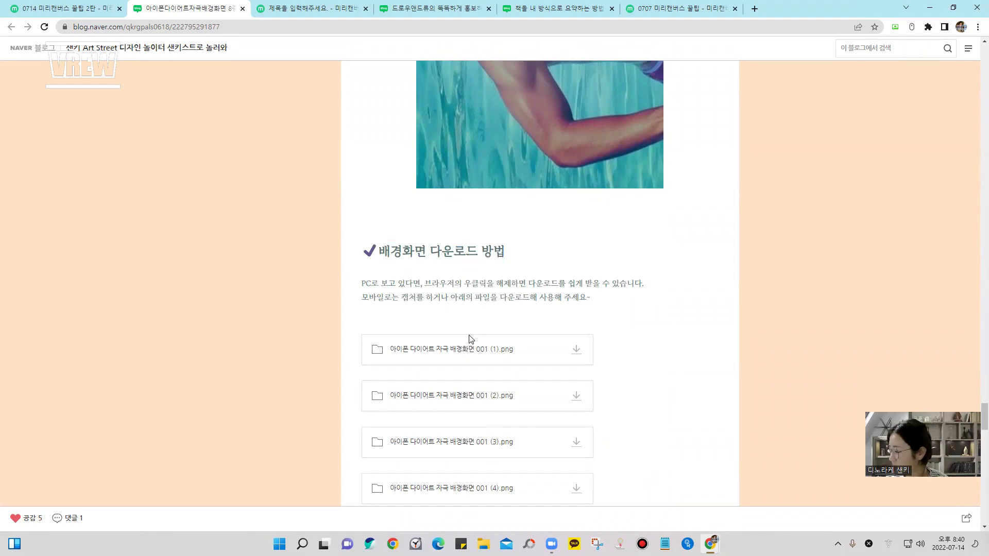
pyautogui.scroll(6, 470, 338)
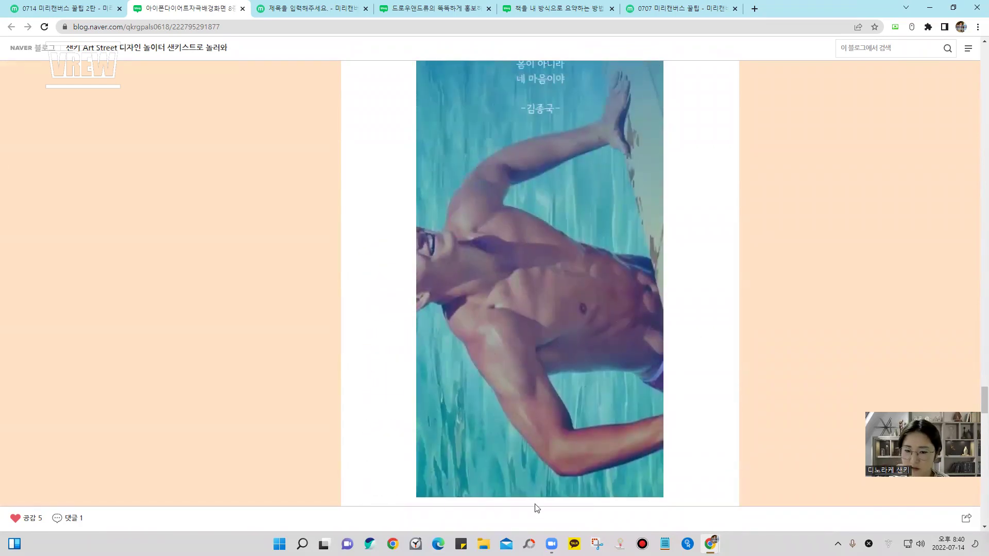
pyautogui.scroll(-12, 536, 507)
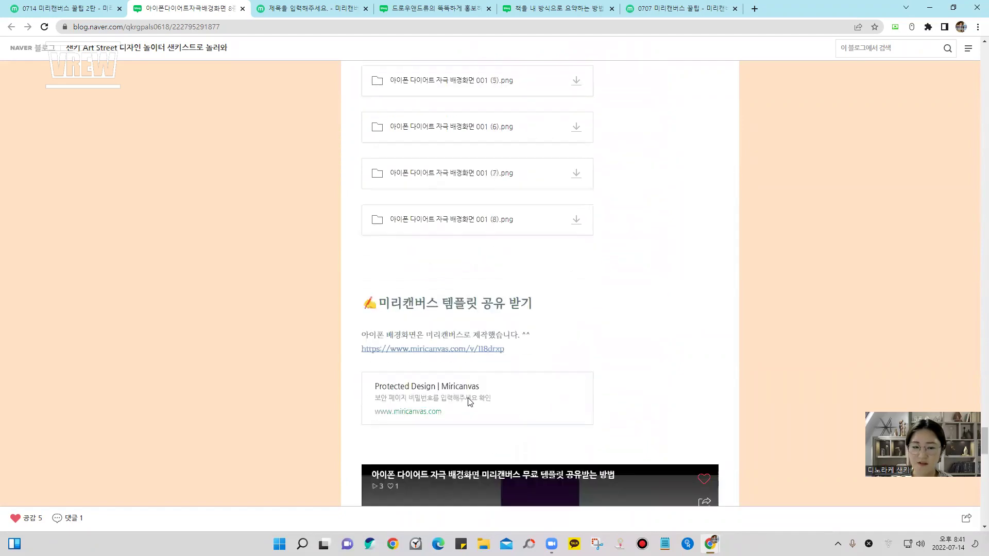
# Play the embedded video on receiving the free MiriCanvas template and skip ahead to about 00:05
pyautogui.scroll(-6, 466, 396)
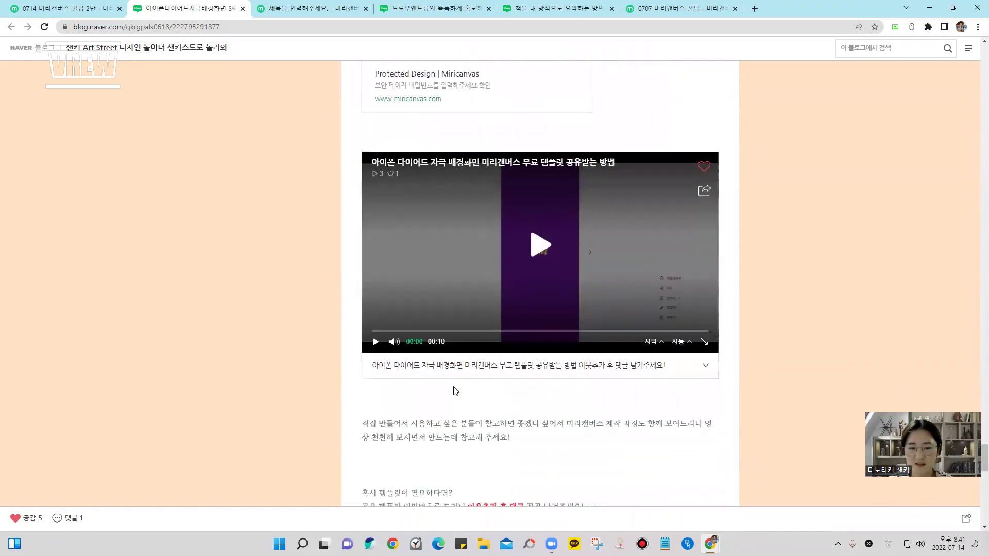
pyautogui.click(540, 241)
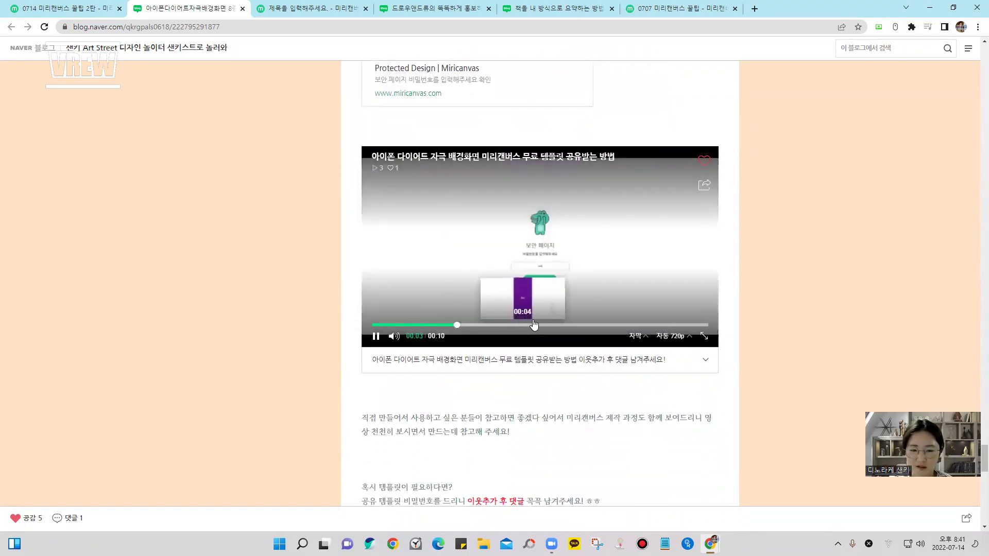
pyautogui.click(542, 325)
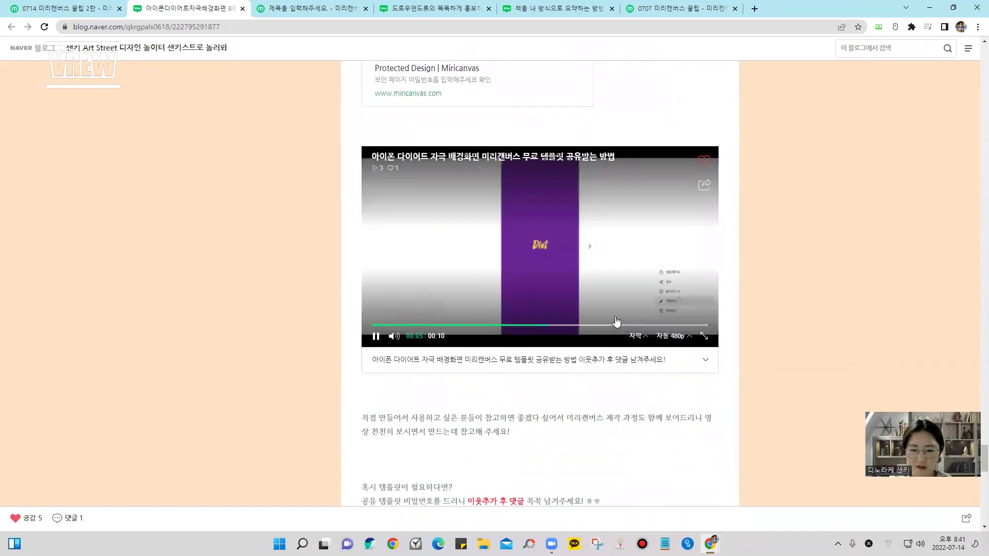
pyautogui.click(530, 340)
# Look through the end of the blog post, and return to the MiriCanvas slideshow on page 15 in full screen
pyautogui.scroll(-9, 517, 438)
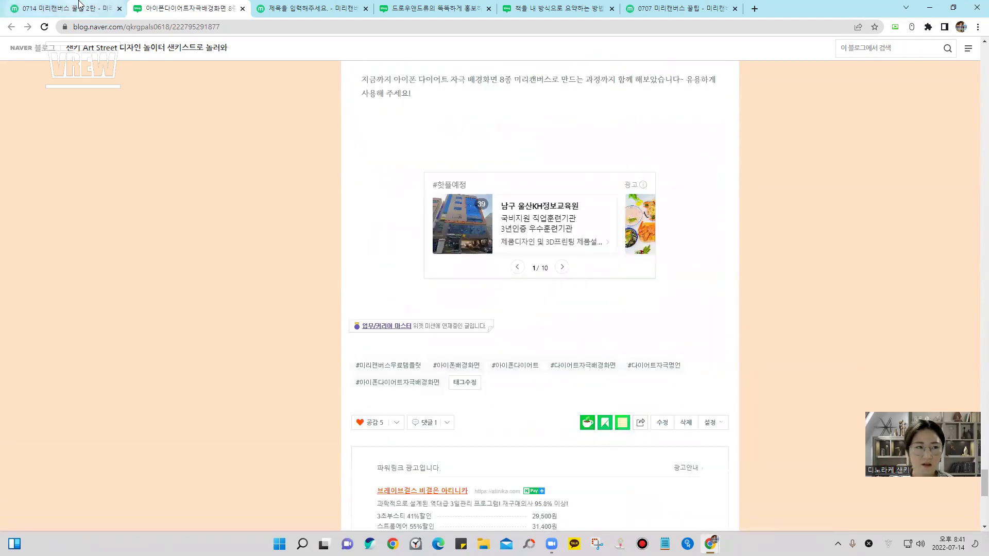
pyautogui.click(73, 9)
pyautogui.press('F11')
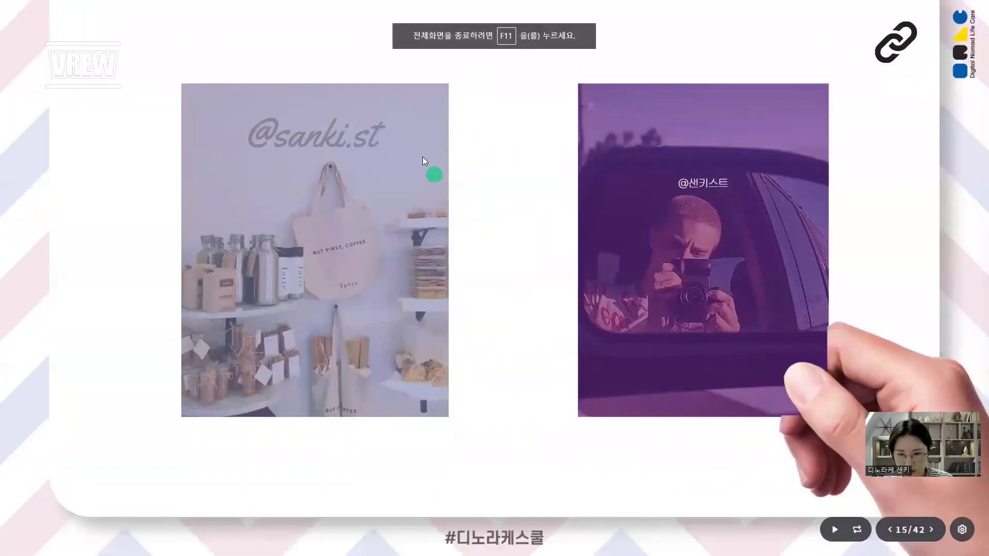